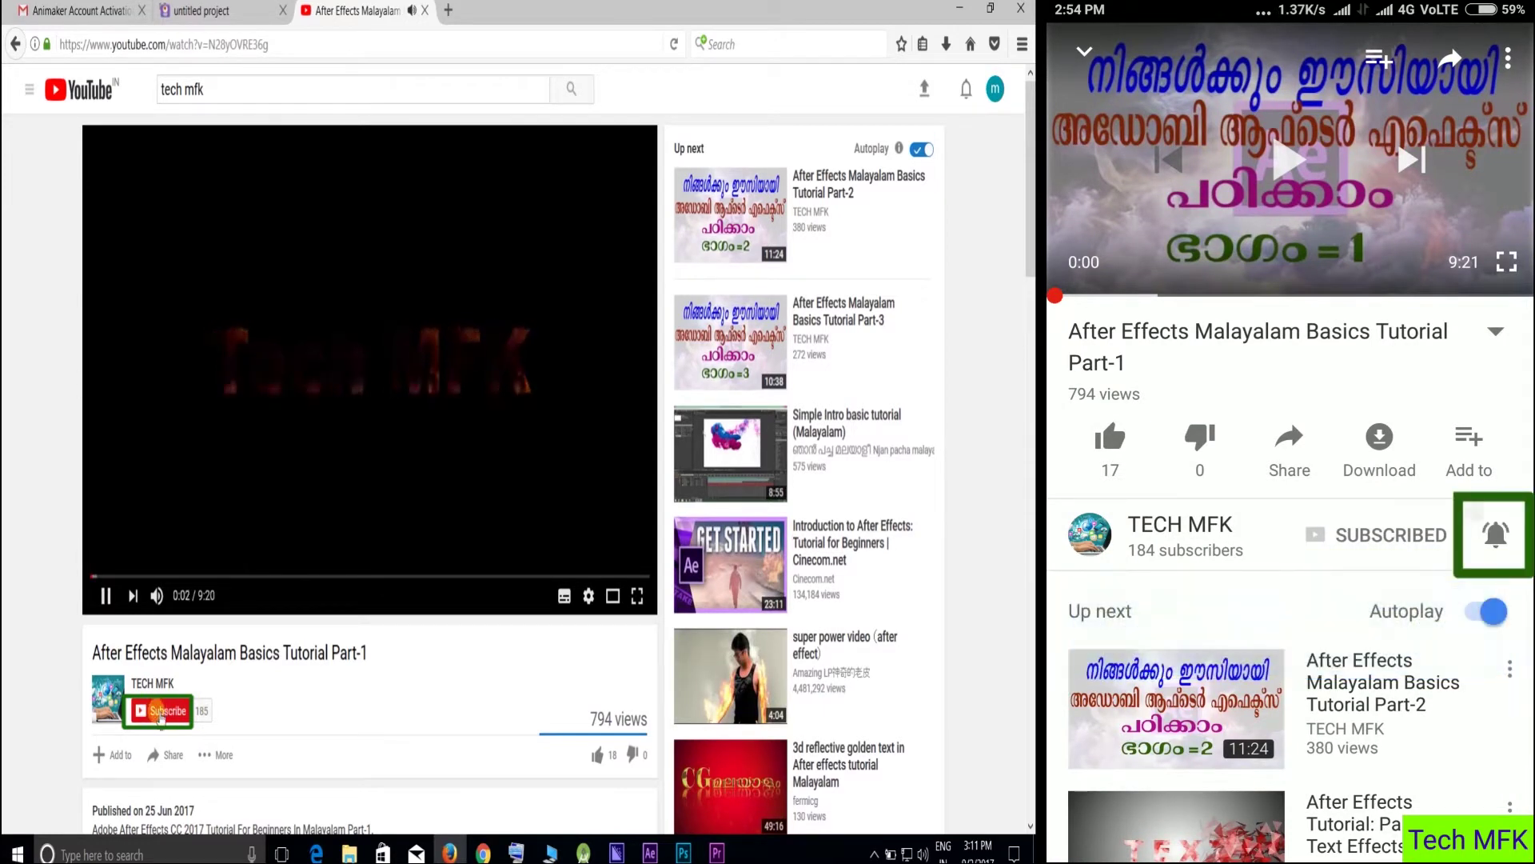
Subscribe to the TECH MFK channel with all notifications turned on
{"action": "left_click", "coordinate": [161, 714]}
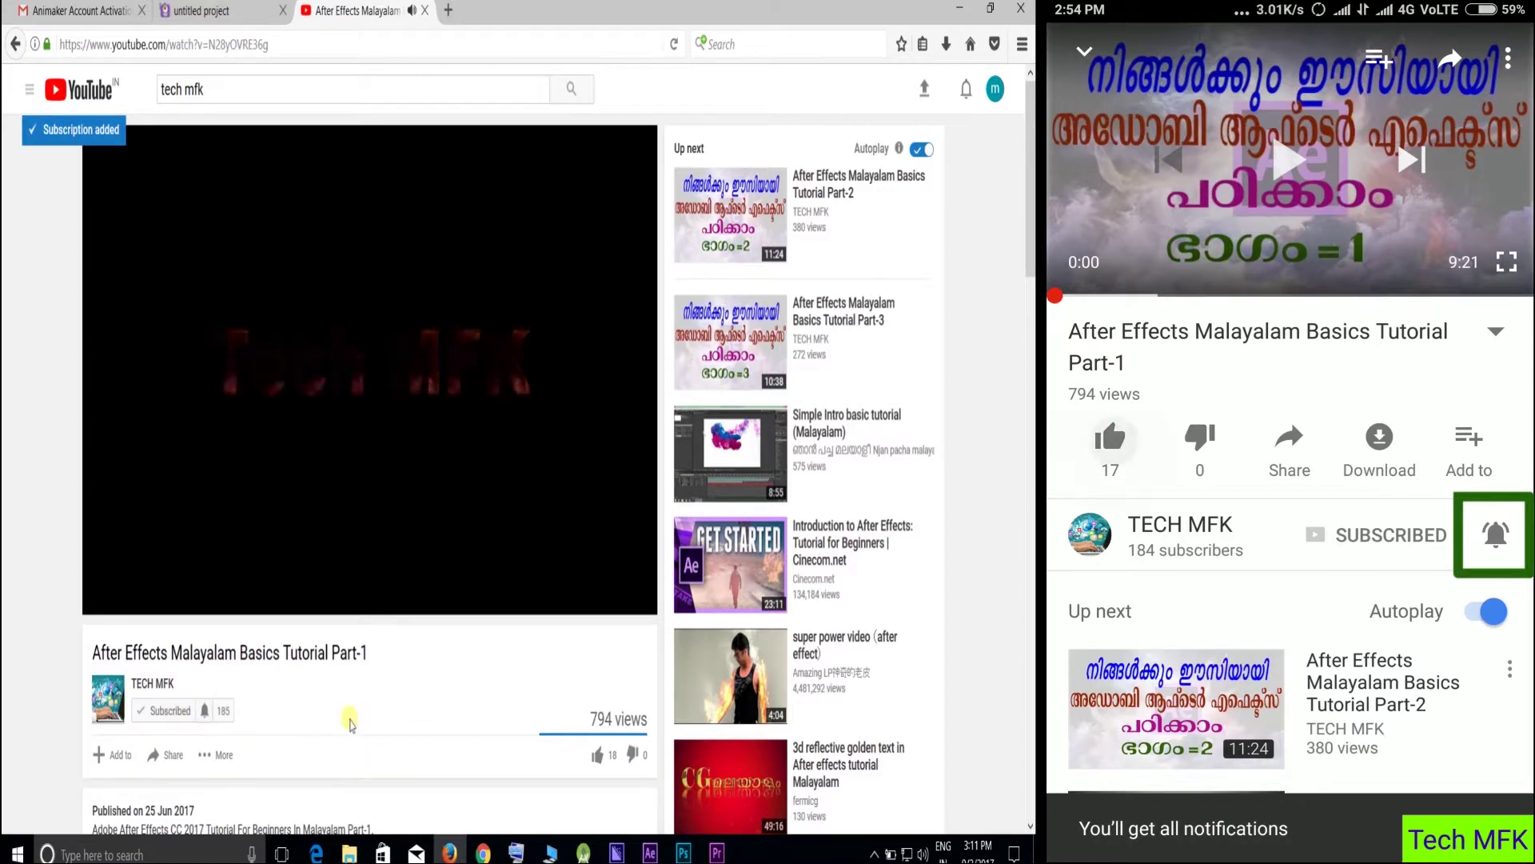
{"action": "left_click", "coordinate": [209, 711]}
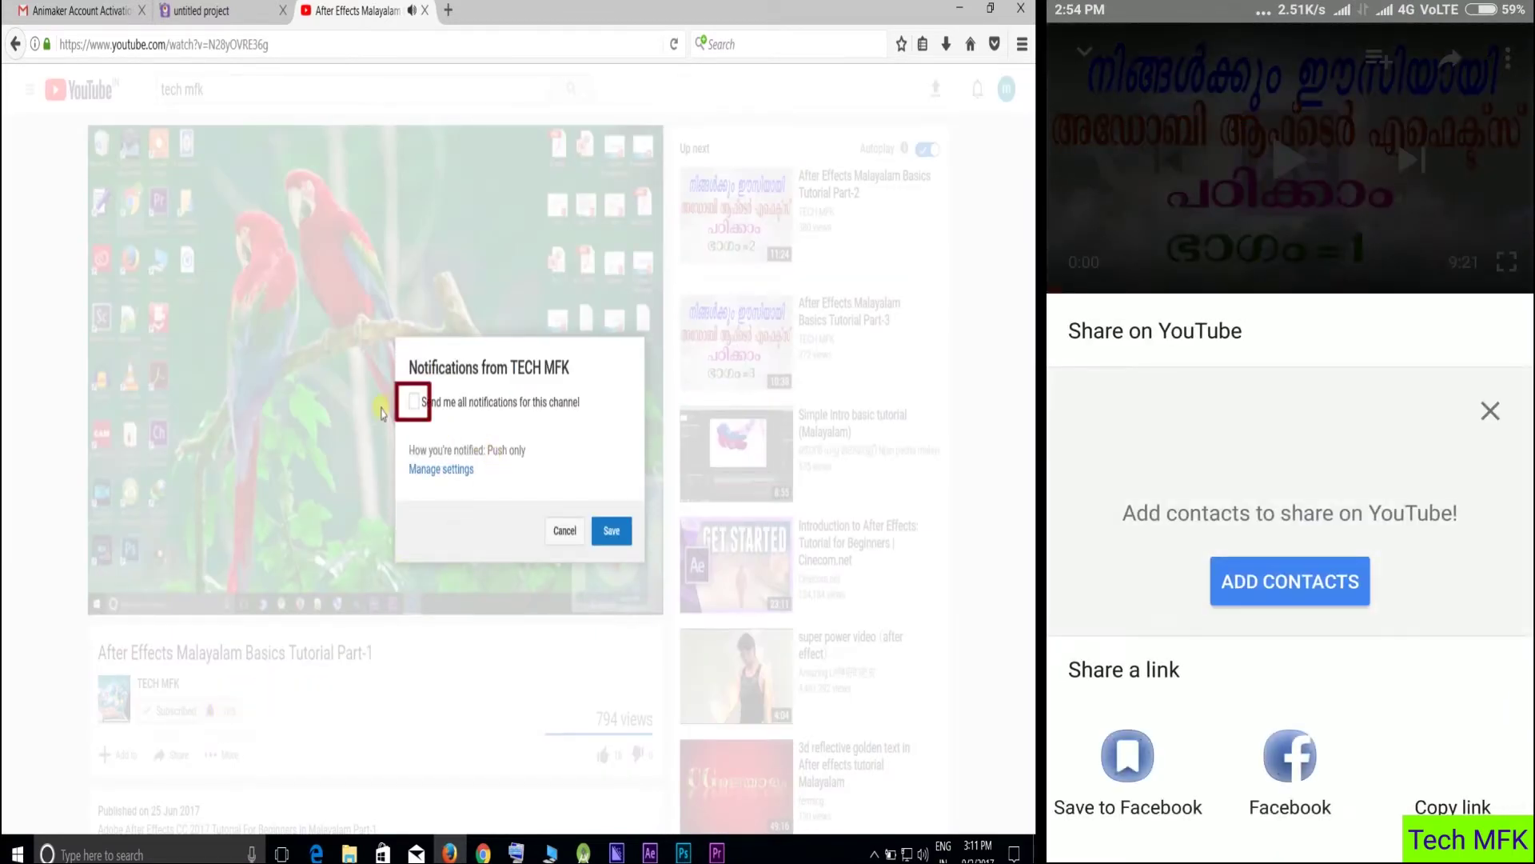
{"action": "left_click", "coordinate": [403, 407]}
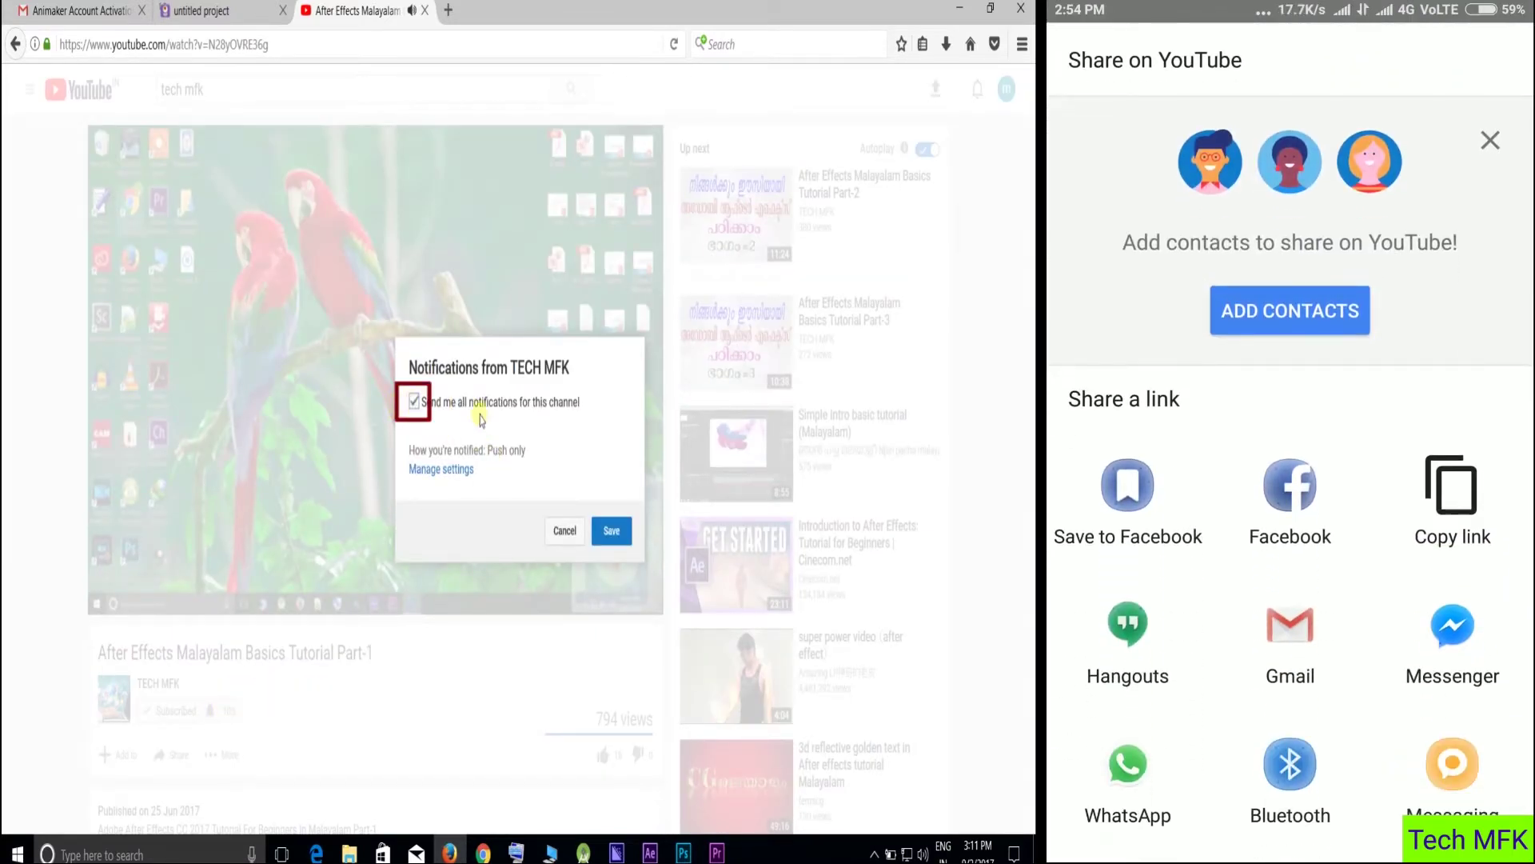
{"action": "left_click", "coordinate": [611, 530]}
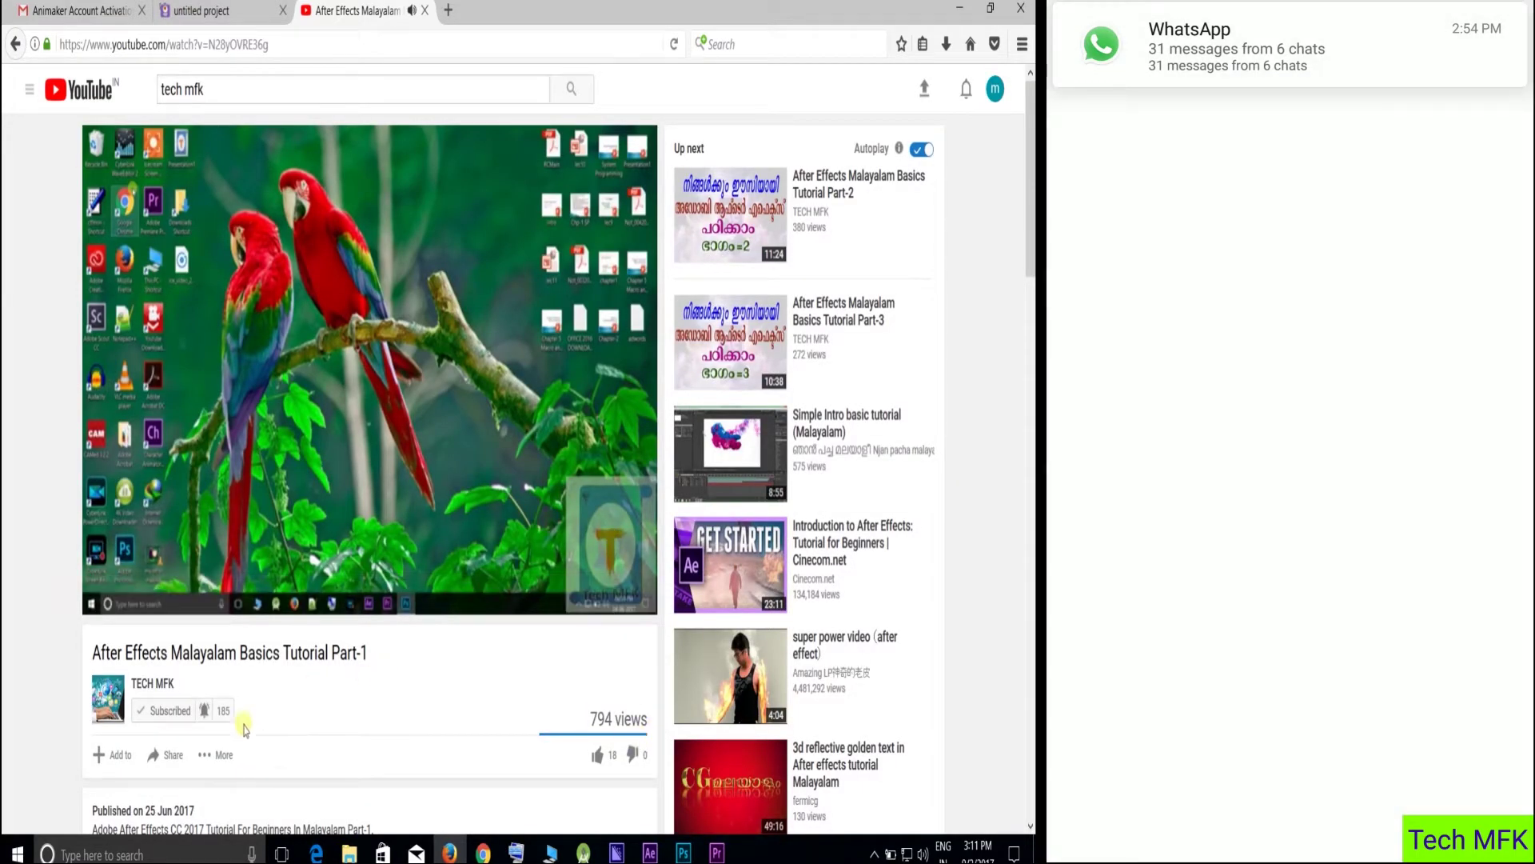
Like the After Effects Malayalam Basics Tutorial Part-1 video, then show the hidden system tray icons
{"action": "scroll", "coordinate": [446, 678], "scroll_direction": "down", "scroll_amount": 3}
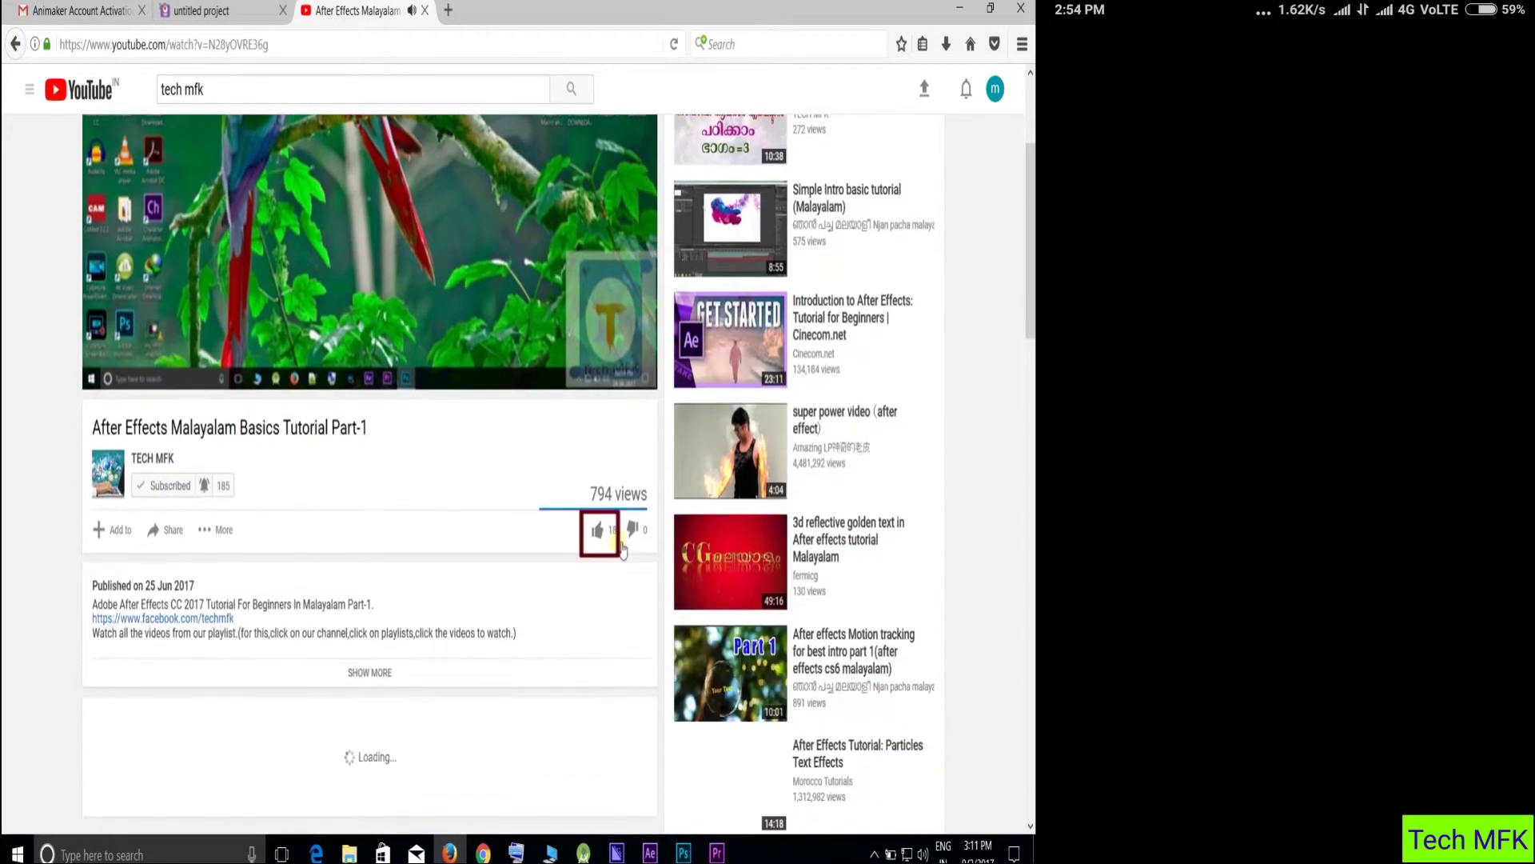
{"action": "left_click", "coordinate": [598, 534]}
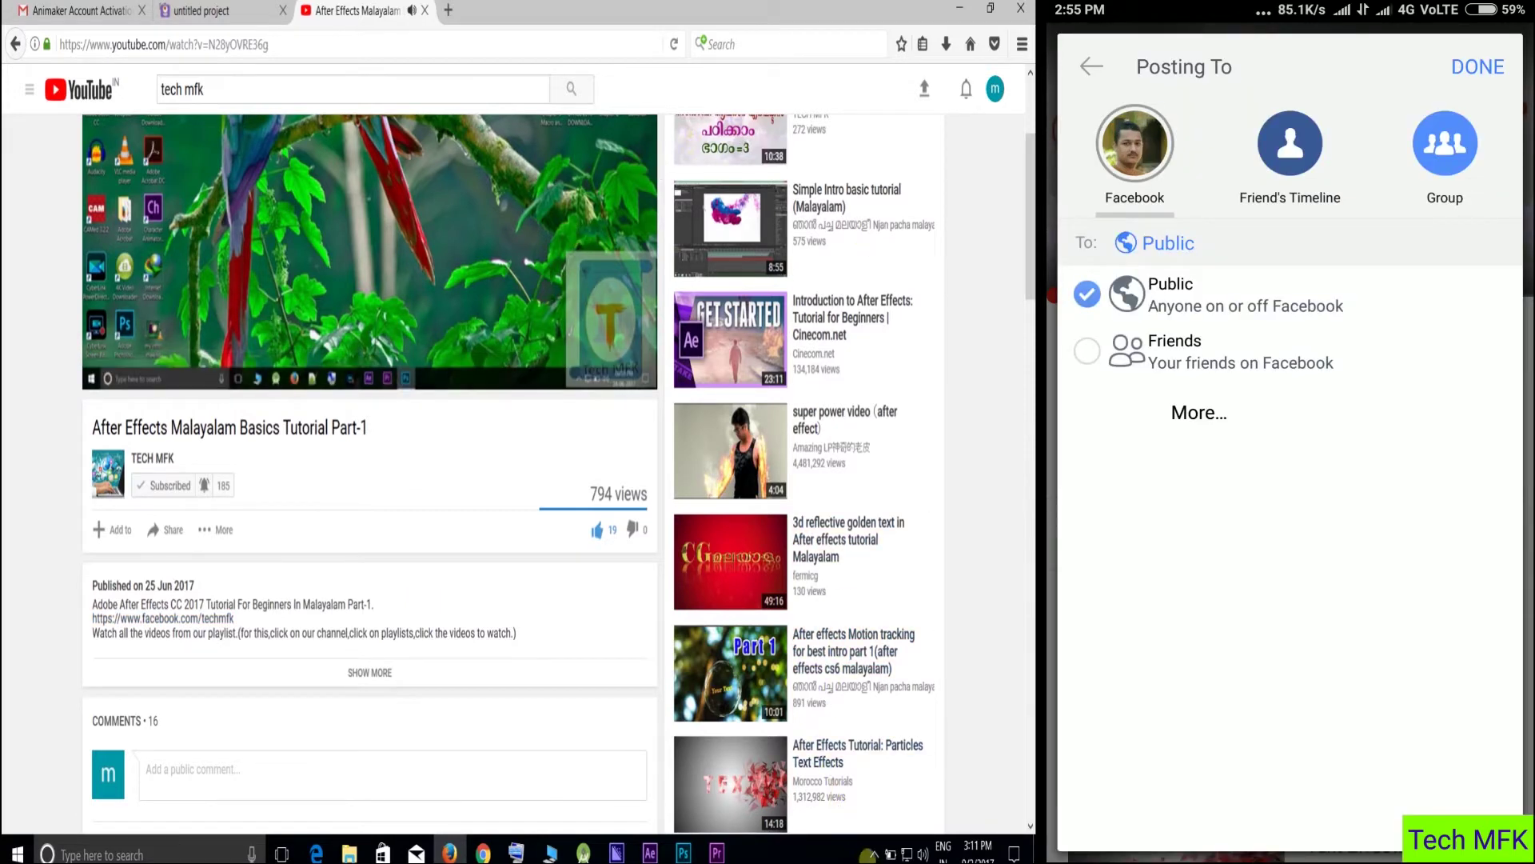
{"action": "left_click", "coordinate": [873, 853]}
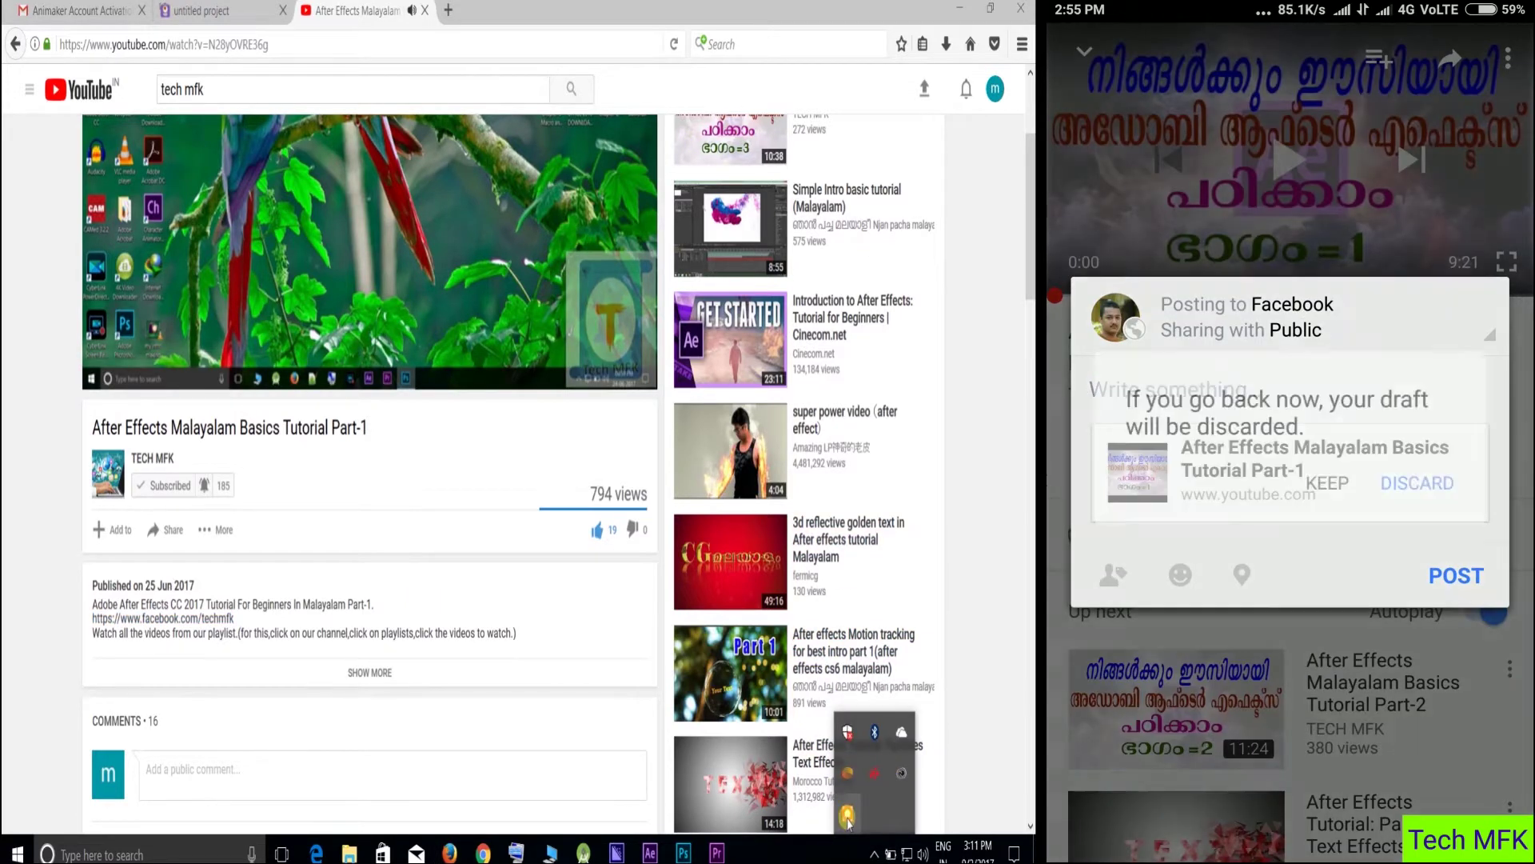
{"action": "left_click", "coordinate": [848, 772]}
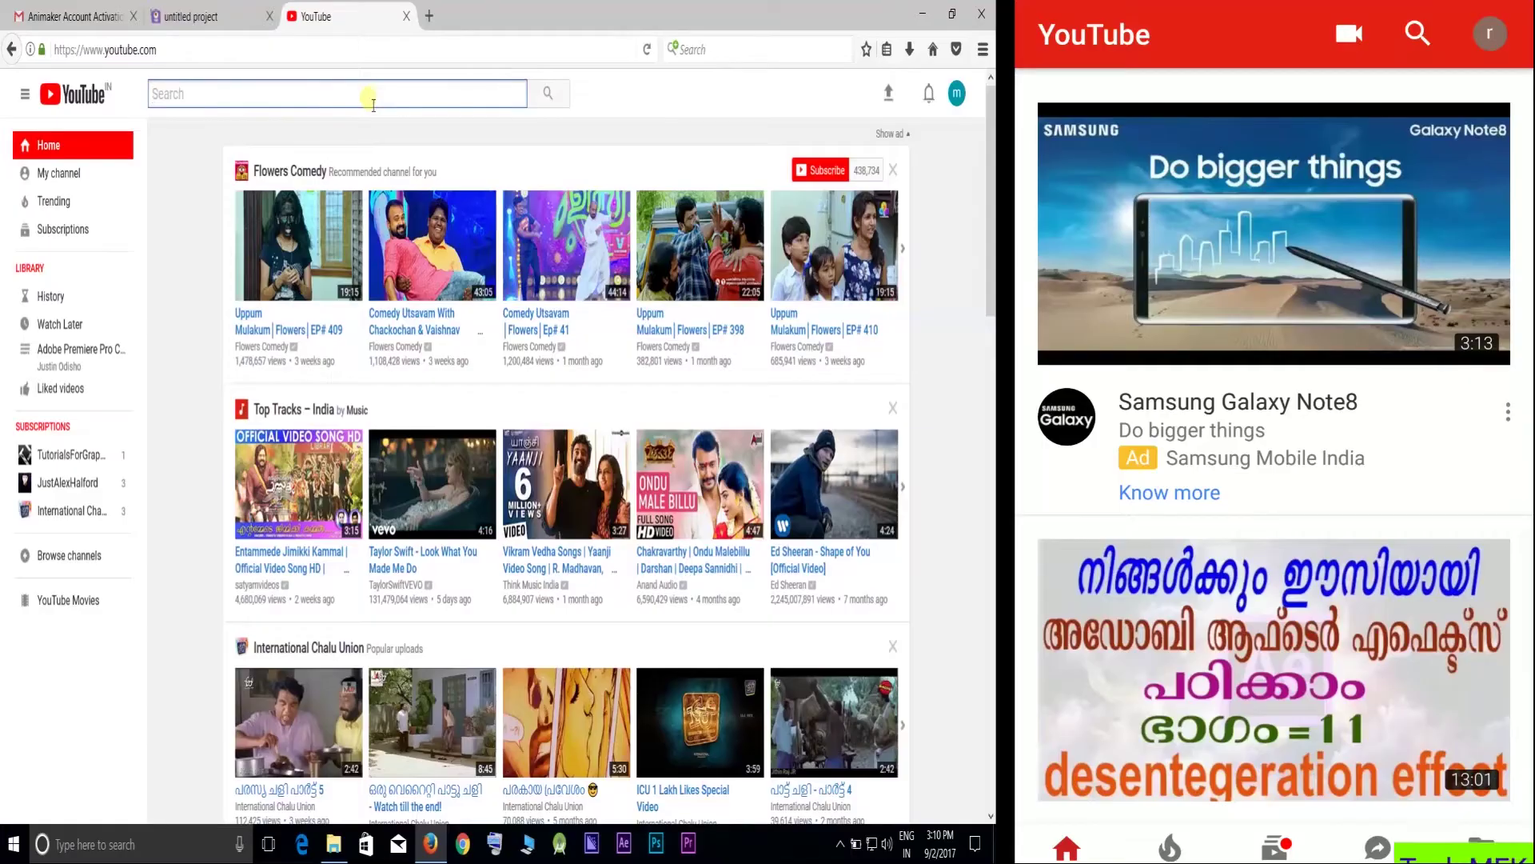
Search YouTube for tech mfk and open the TECH MFK channel page
{"action": "type", "text": "t"}
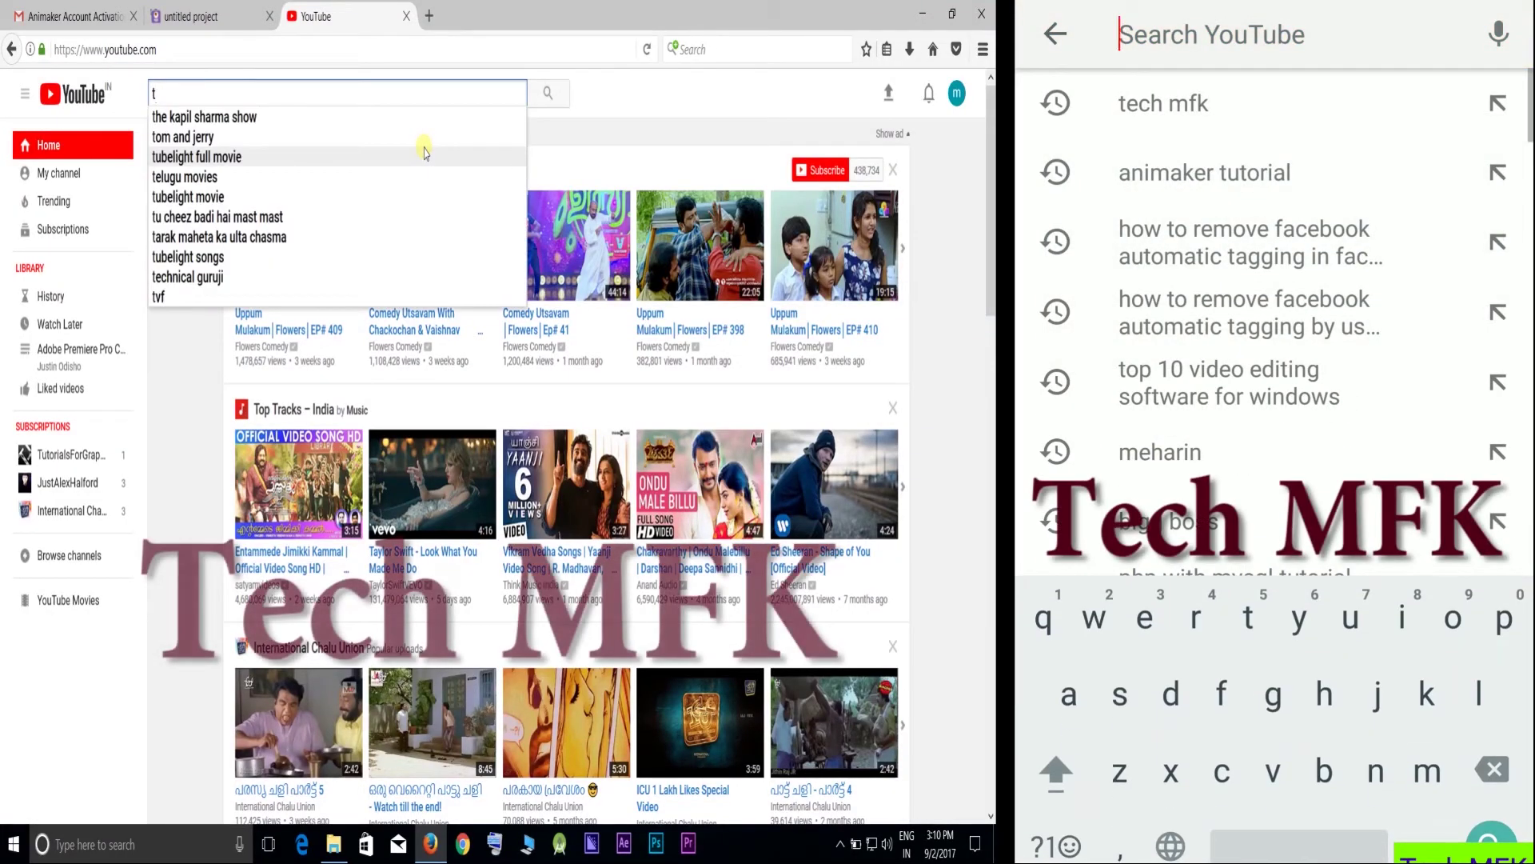
{"action": "type", "text": "ech"}
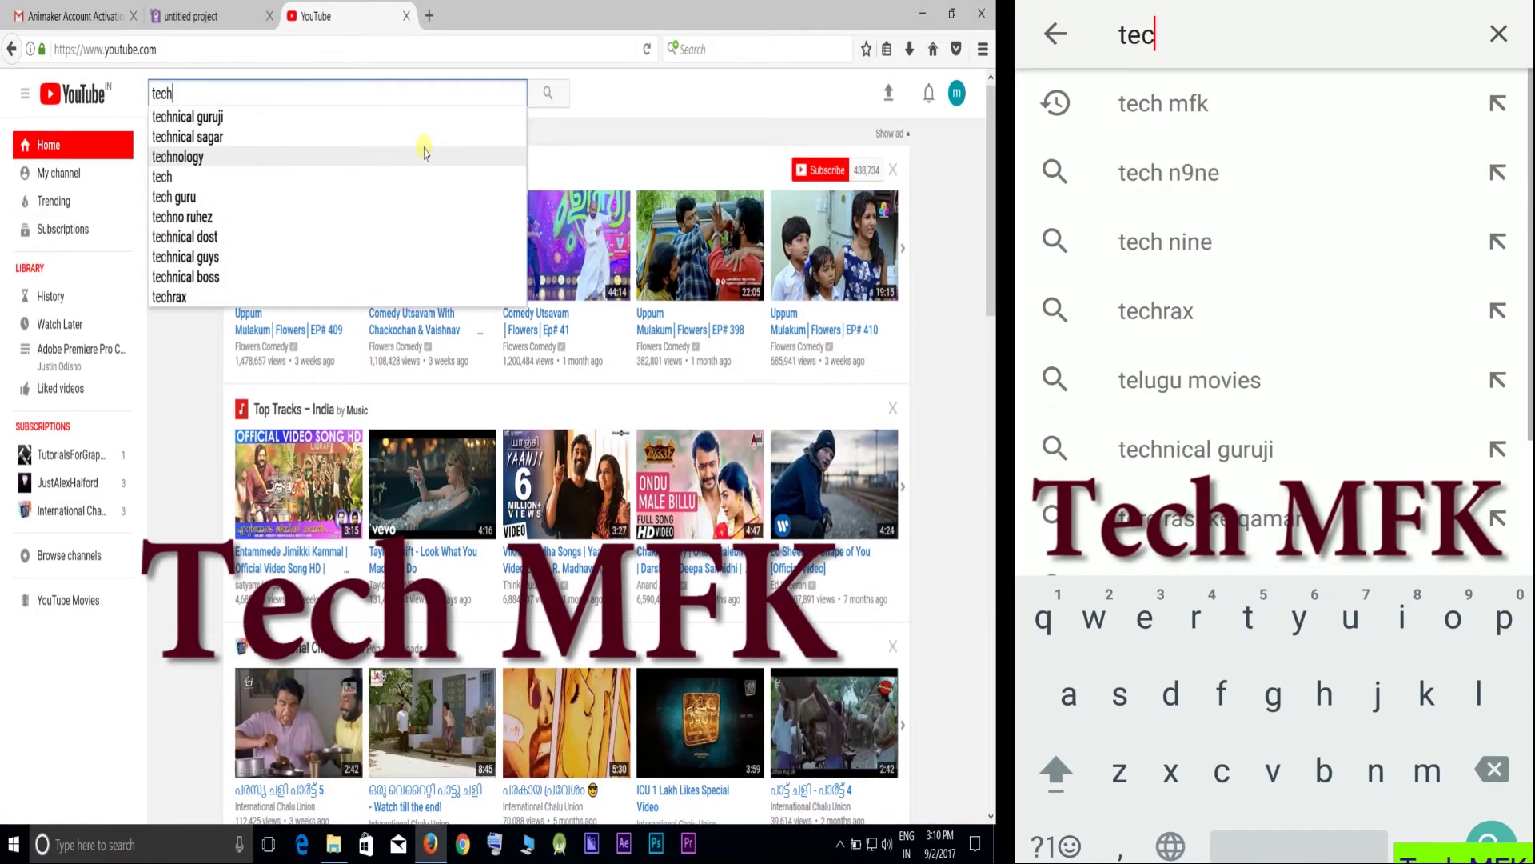
{"action": "type", "text": " m"}
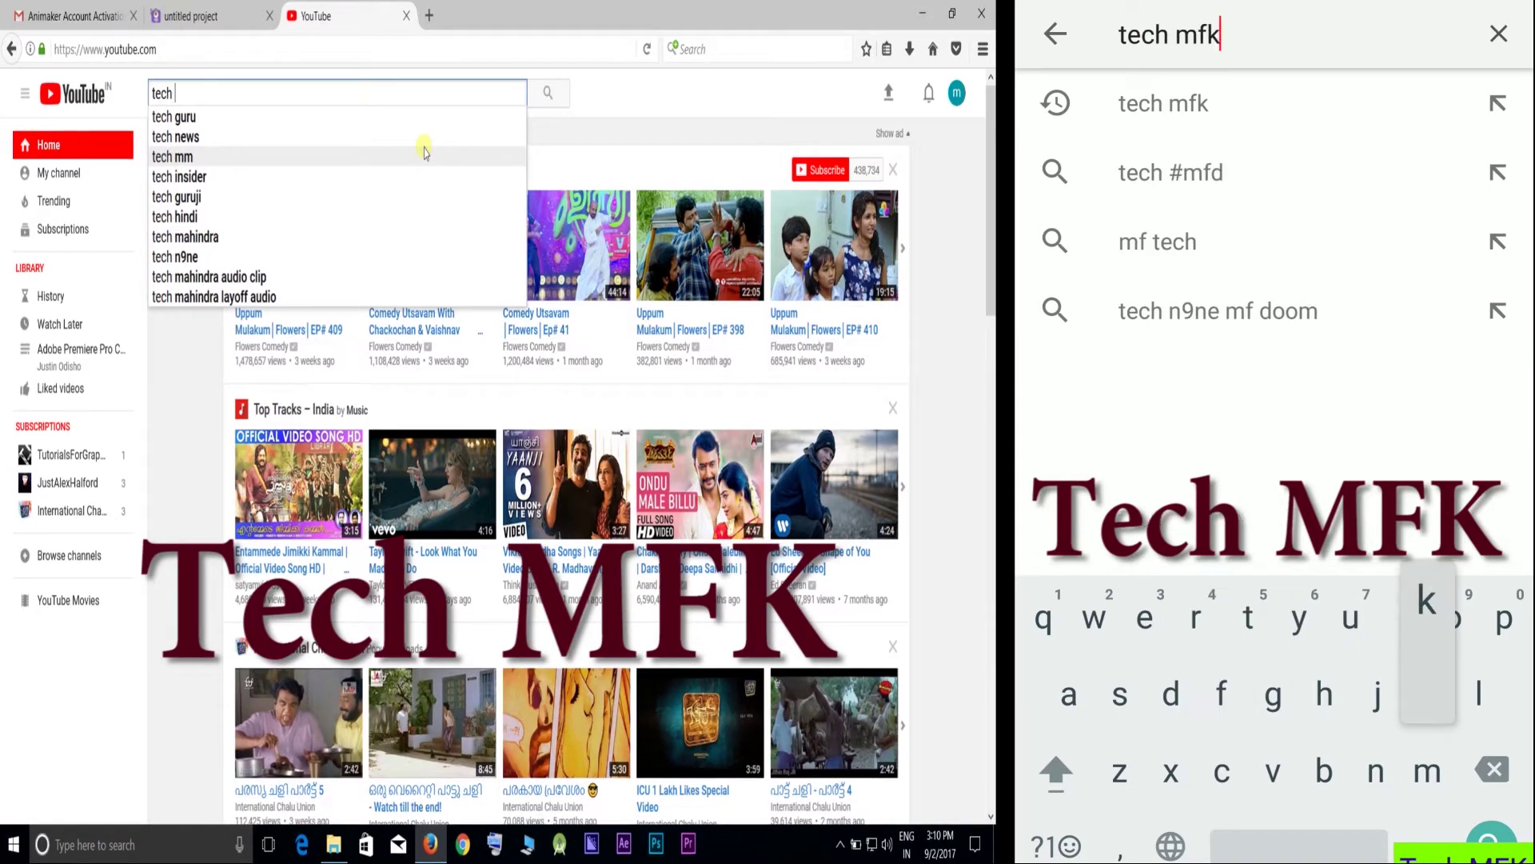
{"action": "type", "text": "fk"}
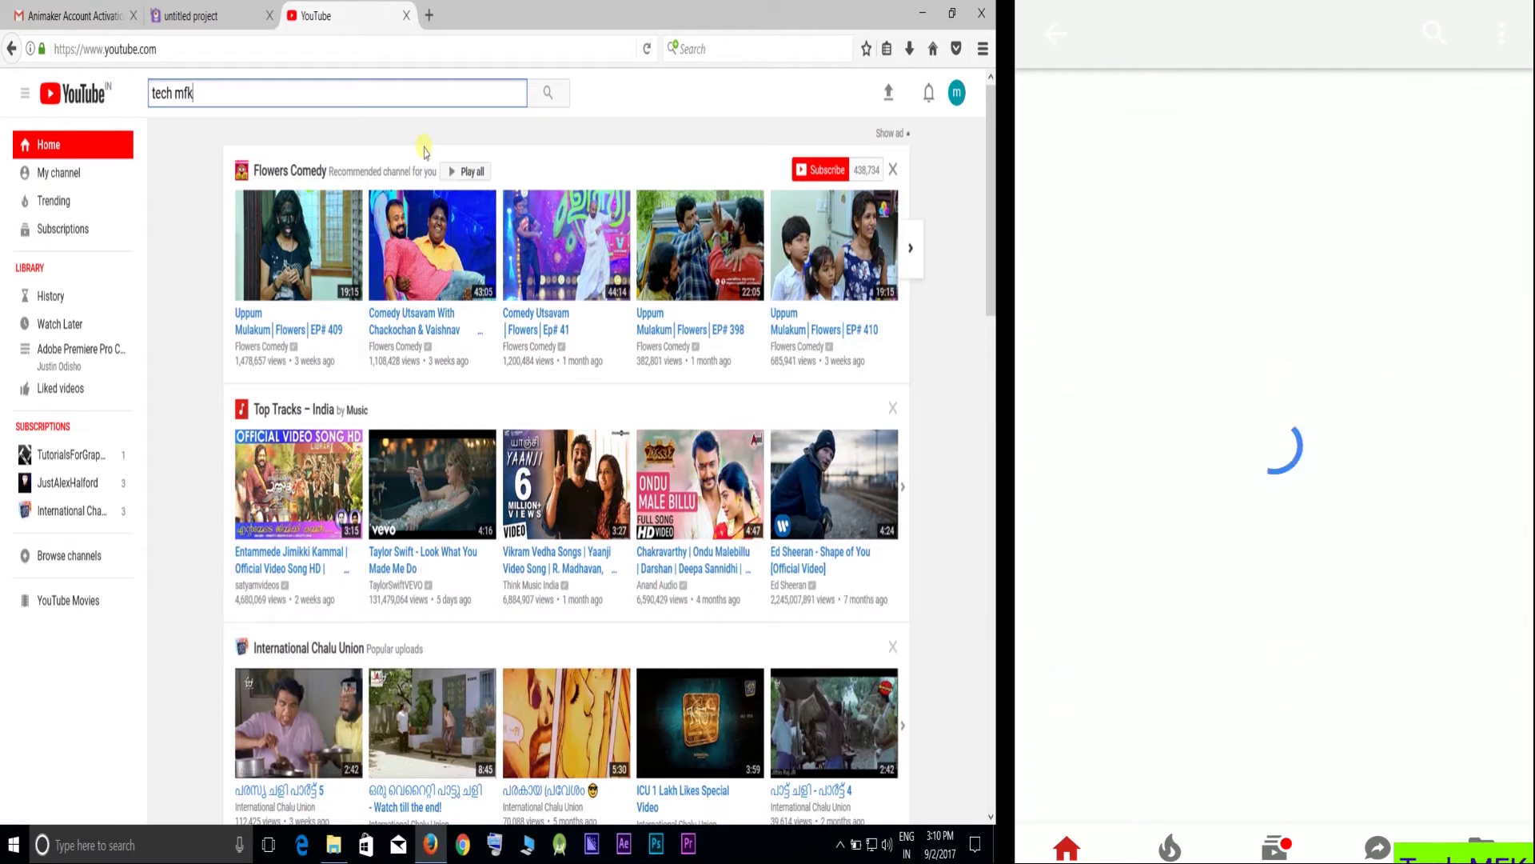
{"action": "left_click", "coordinate": [548, 97]}
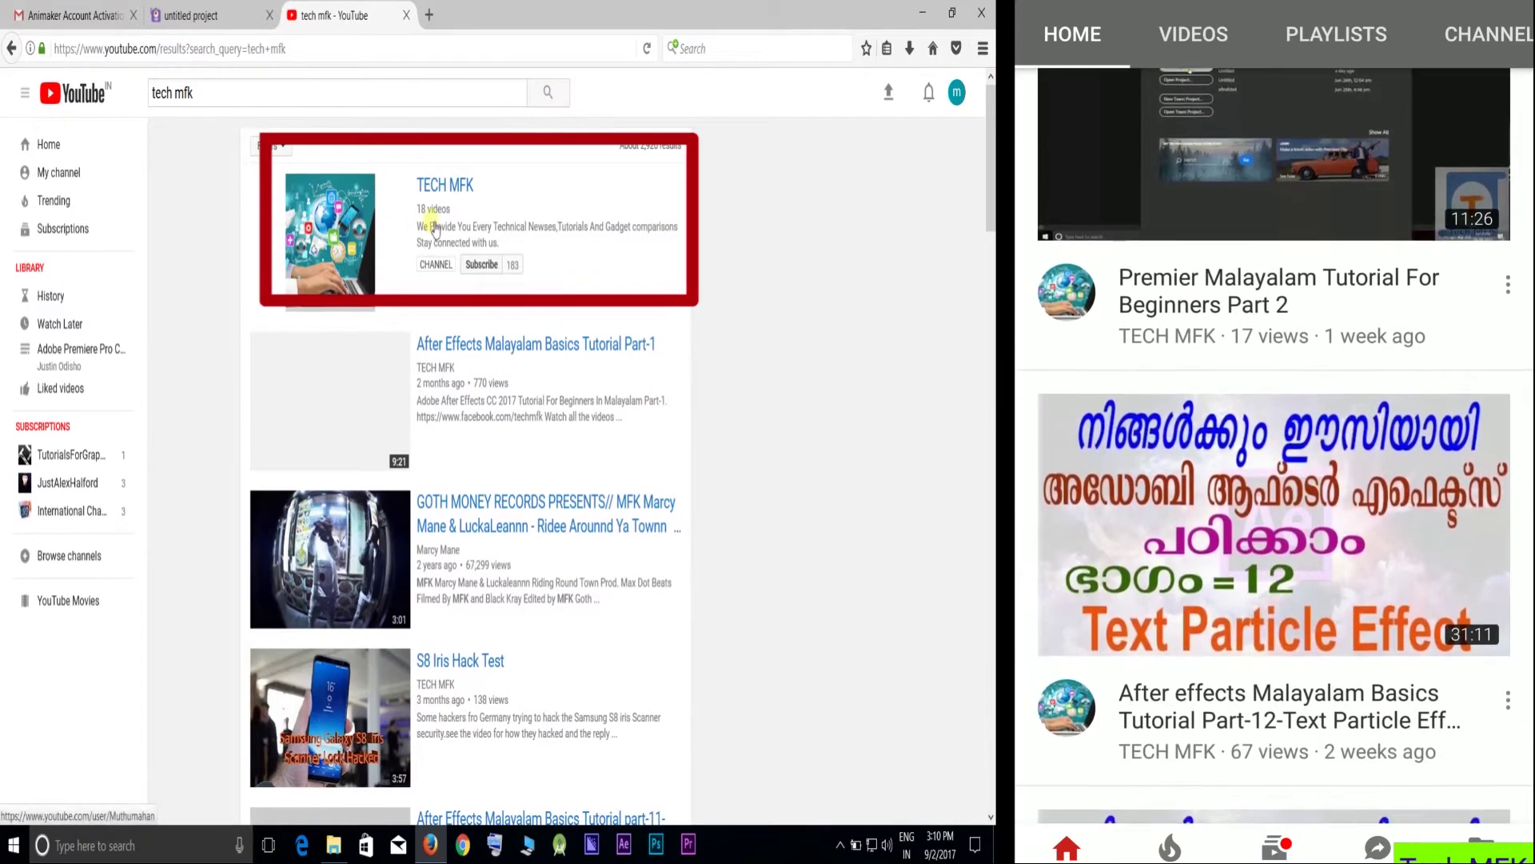
{"action": "left_click", "coordinate": [439, 188]}
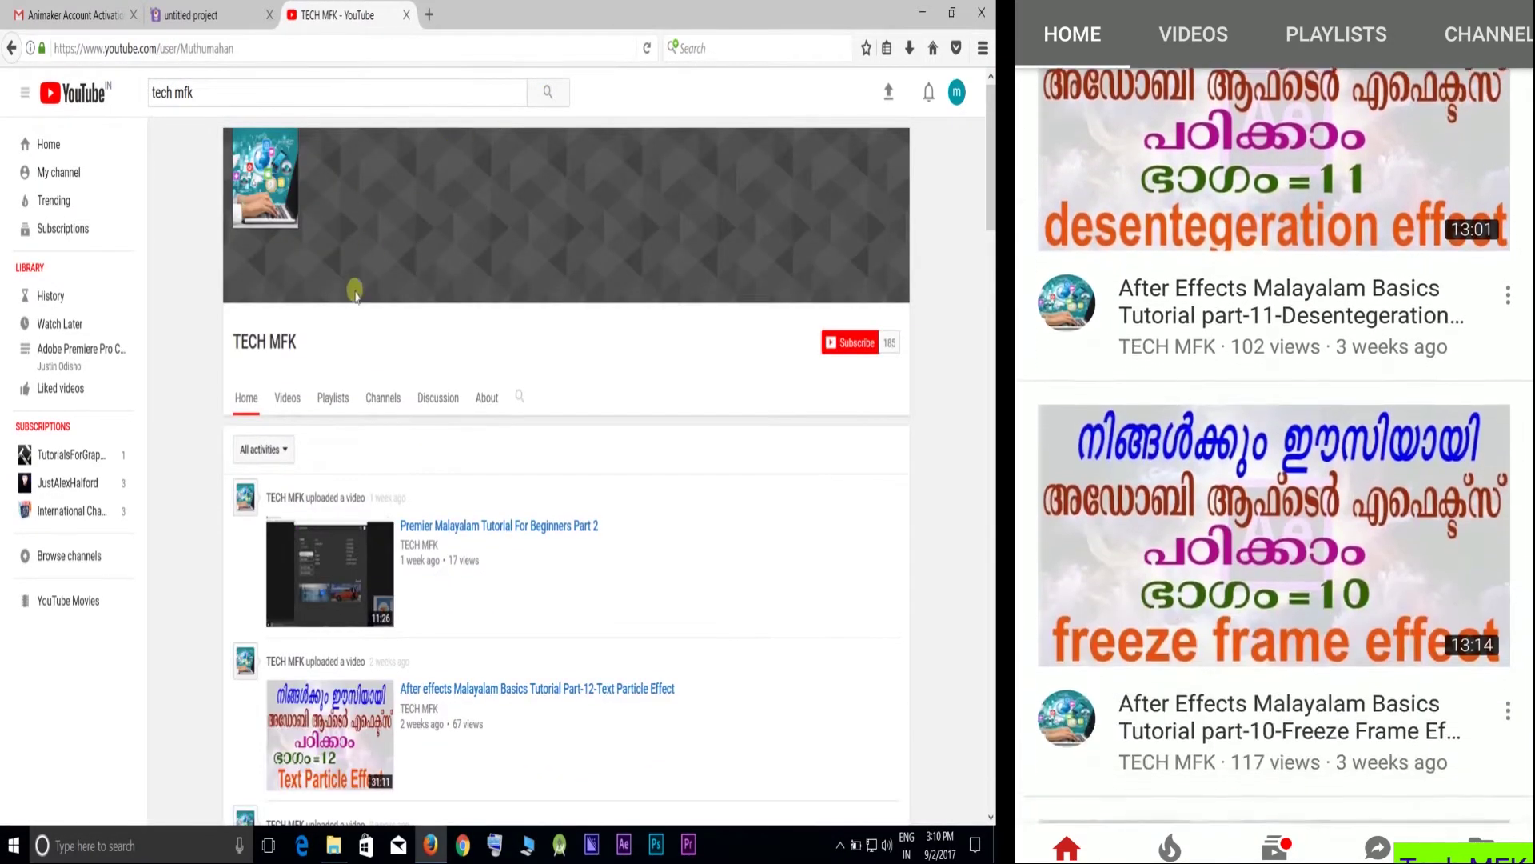
Scroll through the TECH MFK channel's uploaded tutorial videos
{"action": "scroll", "coordinate": [504, 572], "scroll_direction": "down", "scroll_amount": 5}
{"action": "scroll", "coordinate": [507, 562], "scroll_direction": "down", "scroll_amount": 8}
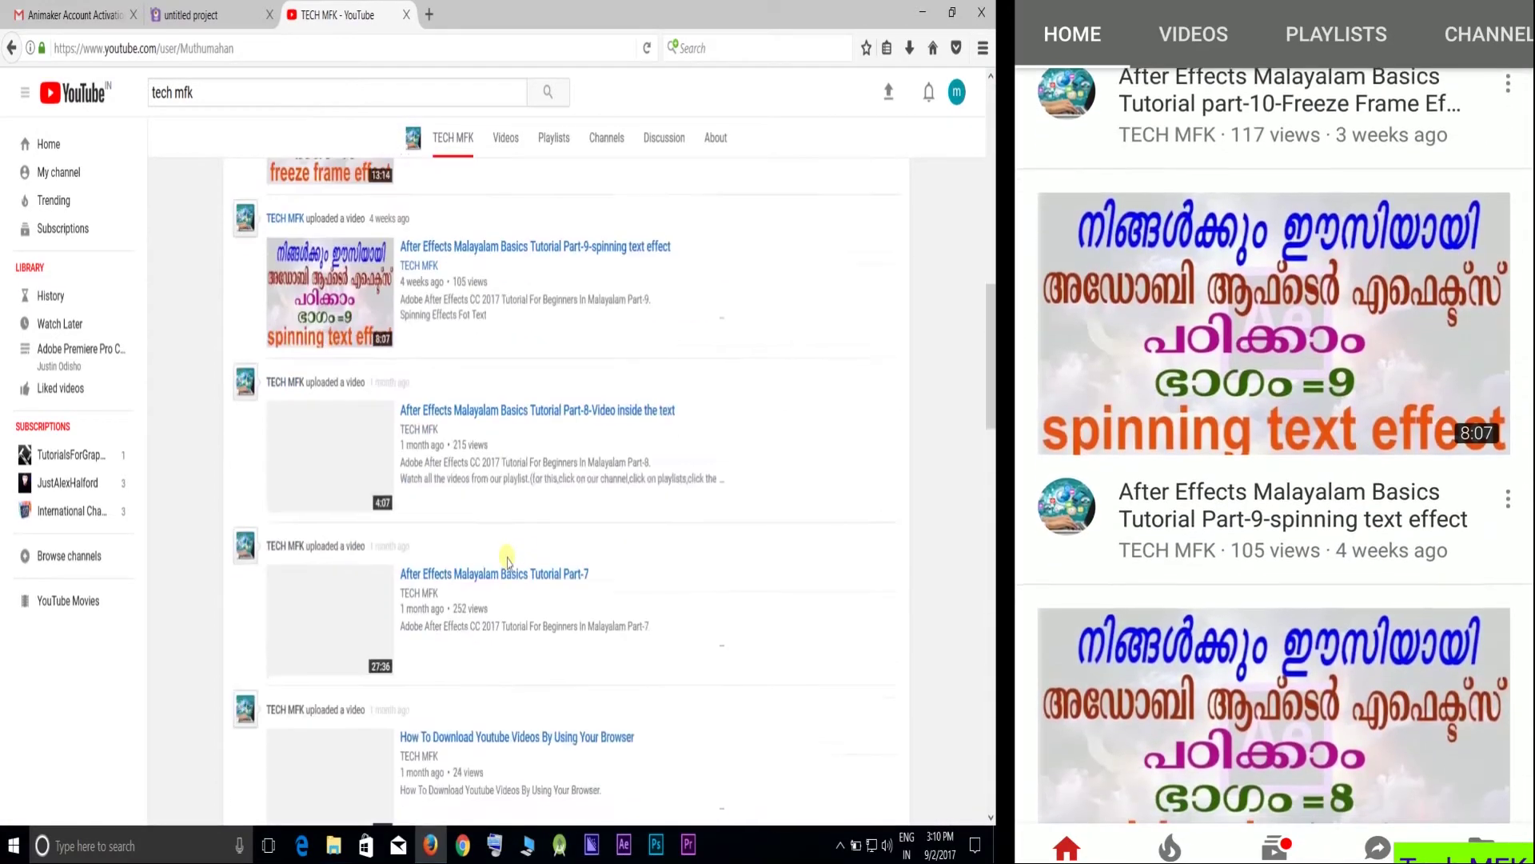
{"action": "scroll", "coordinate": [507, 562], "scroll_direction": "up", "scroll_amount": 9}
{"action": "scroll", "coordinate": [507, 560], "scroll_direction": "up", "scroll_amount": 3}
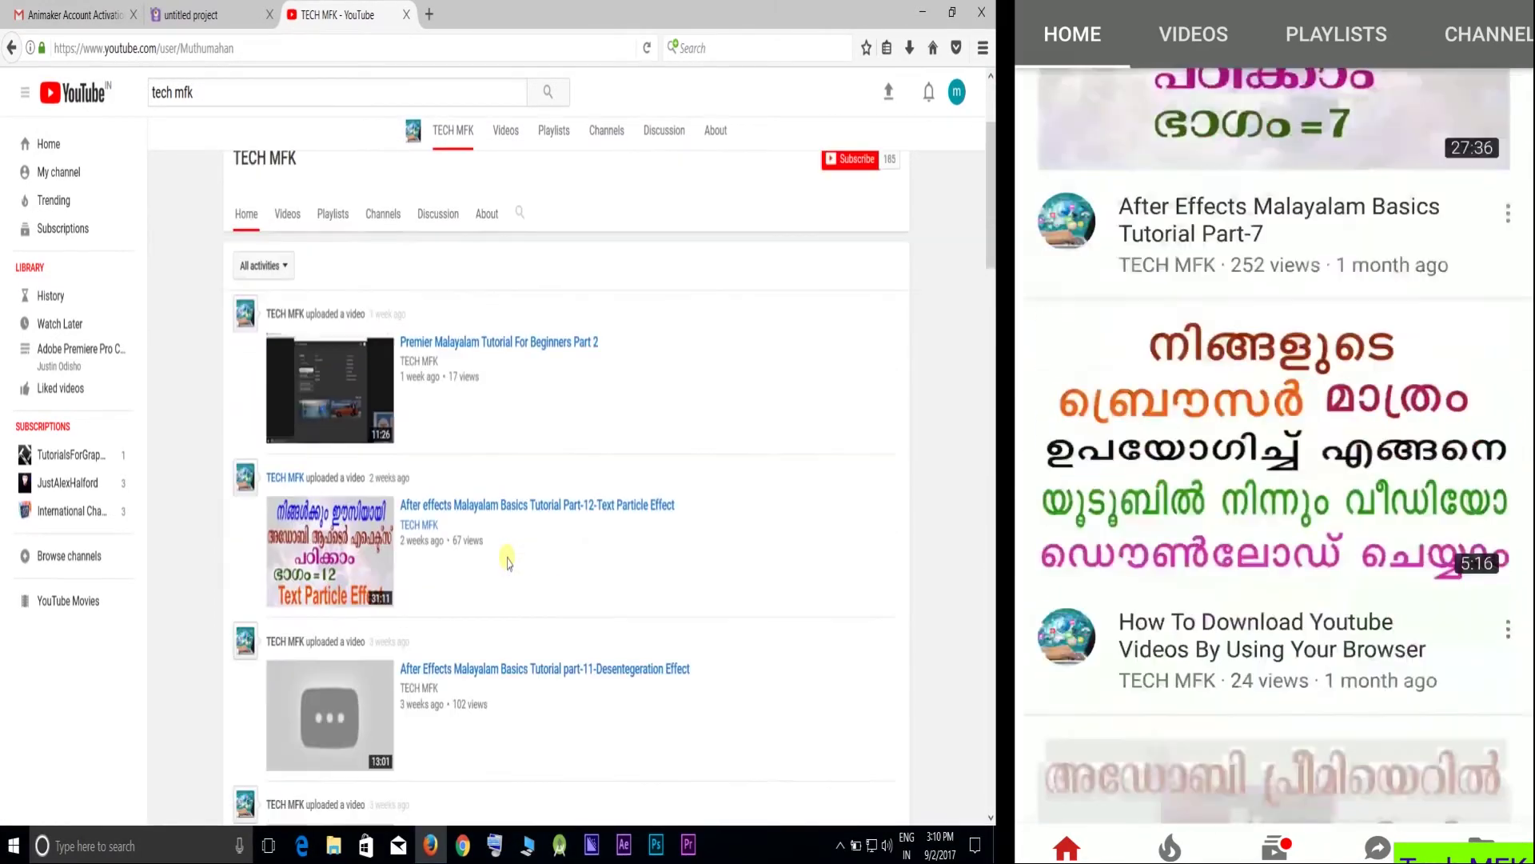
{"action": "scroll", "coordinate": [507, 559], "scroll_direction": "down", "scroll_amount": 5}
{"action": "scroll", "coordinate": [506, 560], "scroll_direction": "down", "scroll_amount": 15}
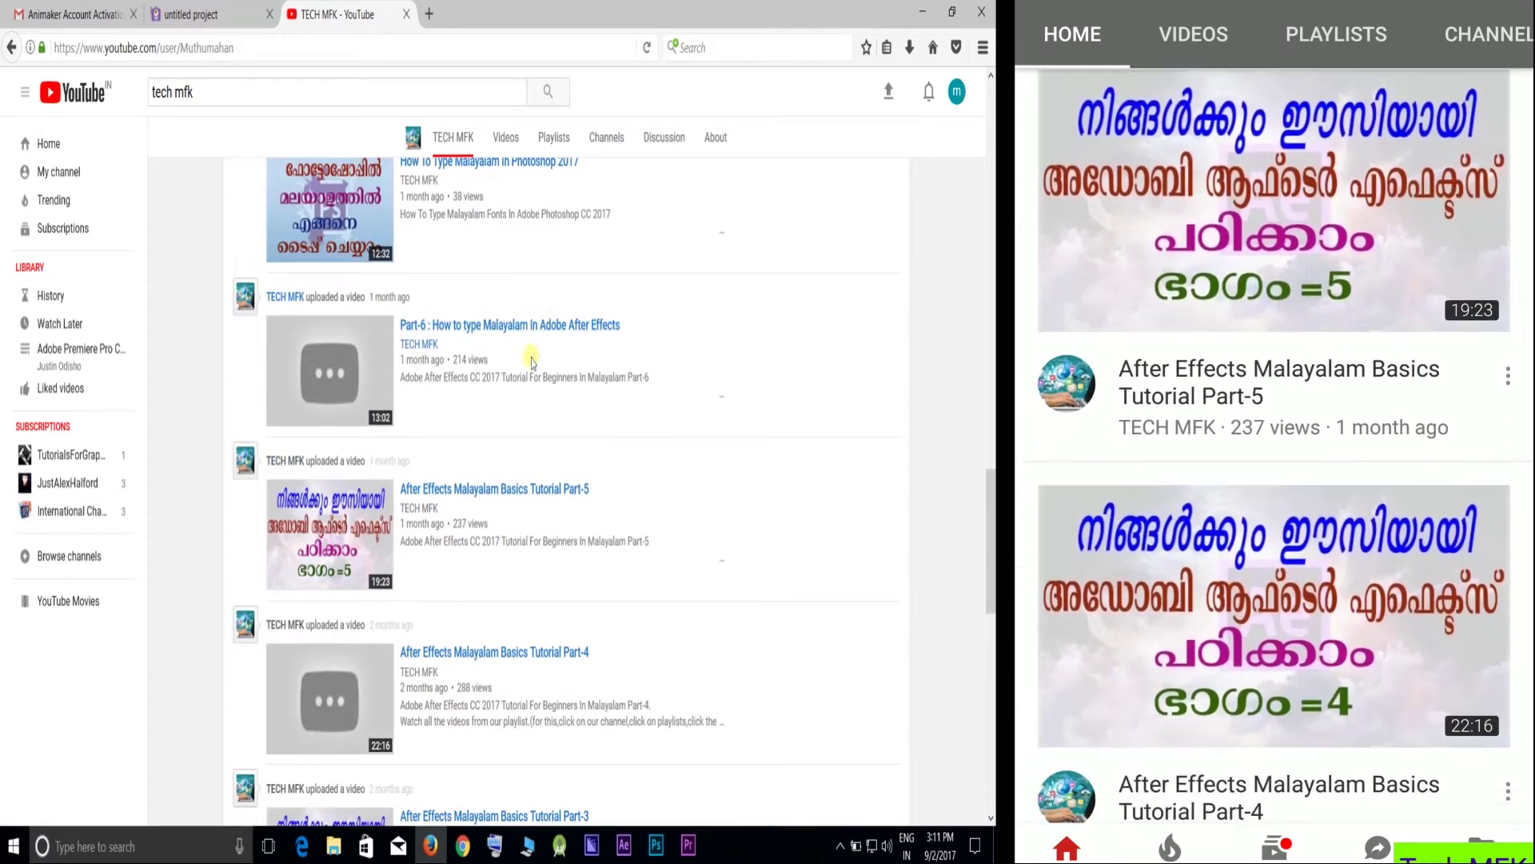
{"action": "scroll", "coordinate": [529, 395], "scroll_direction": "down", "scroll_amount": 5}
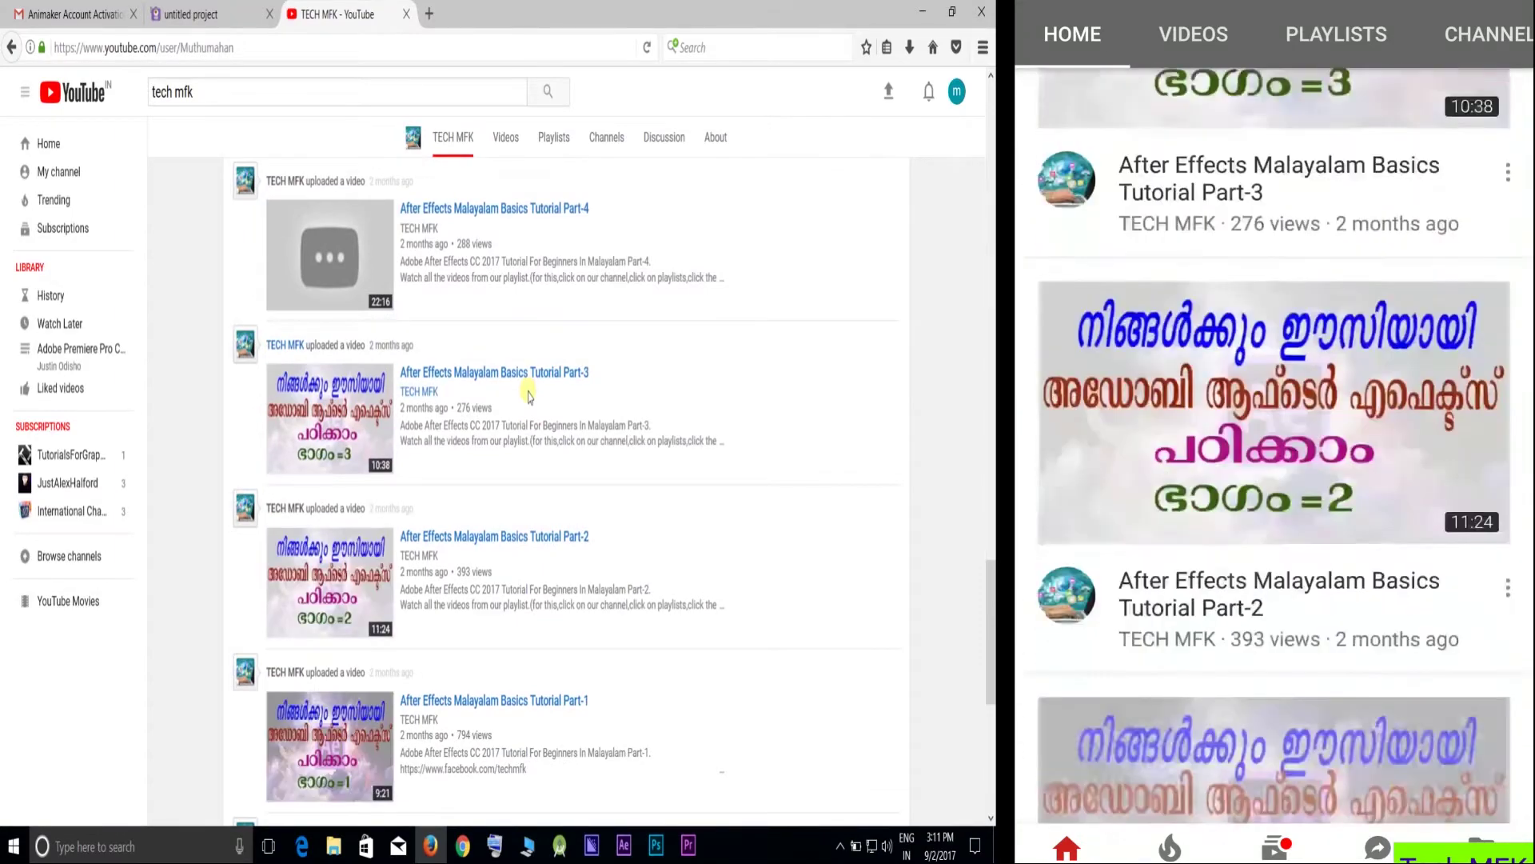
{"action": "scroll", "coordinate": [529, 395], "scroll_direction": "up", "scroll_amount": 3}
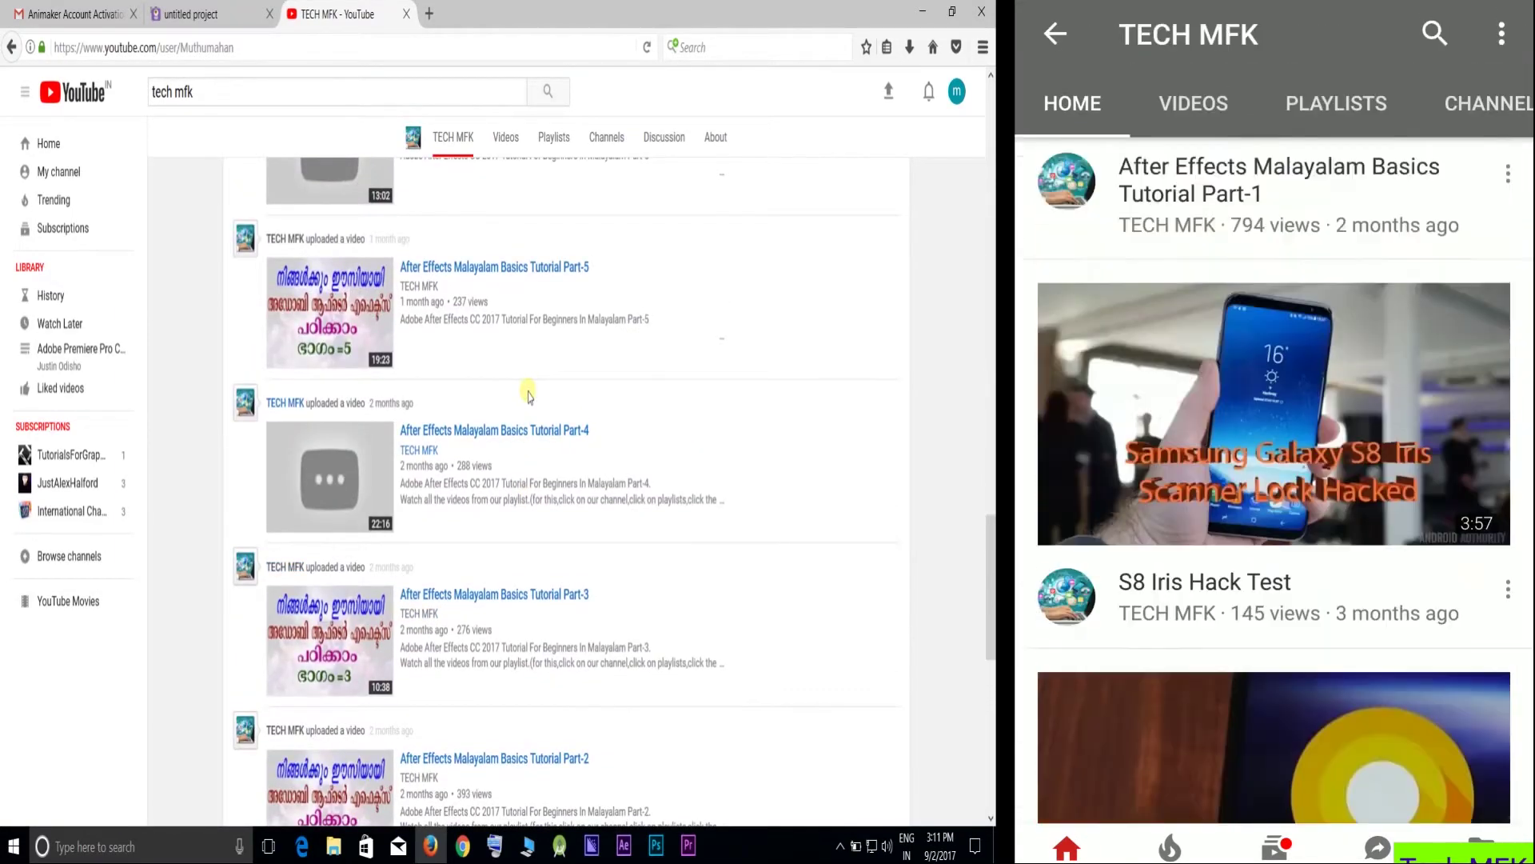
{"action": "scroll", "coordinate": [529, 395], "scroll_direction": "up", "scroll_amount": 3}
{"action": "scroll", "coordinate": [528, 395], "scroll_direction": "down", "scroll_amount": 5}
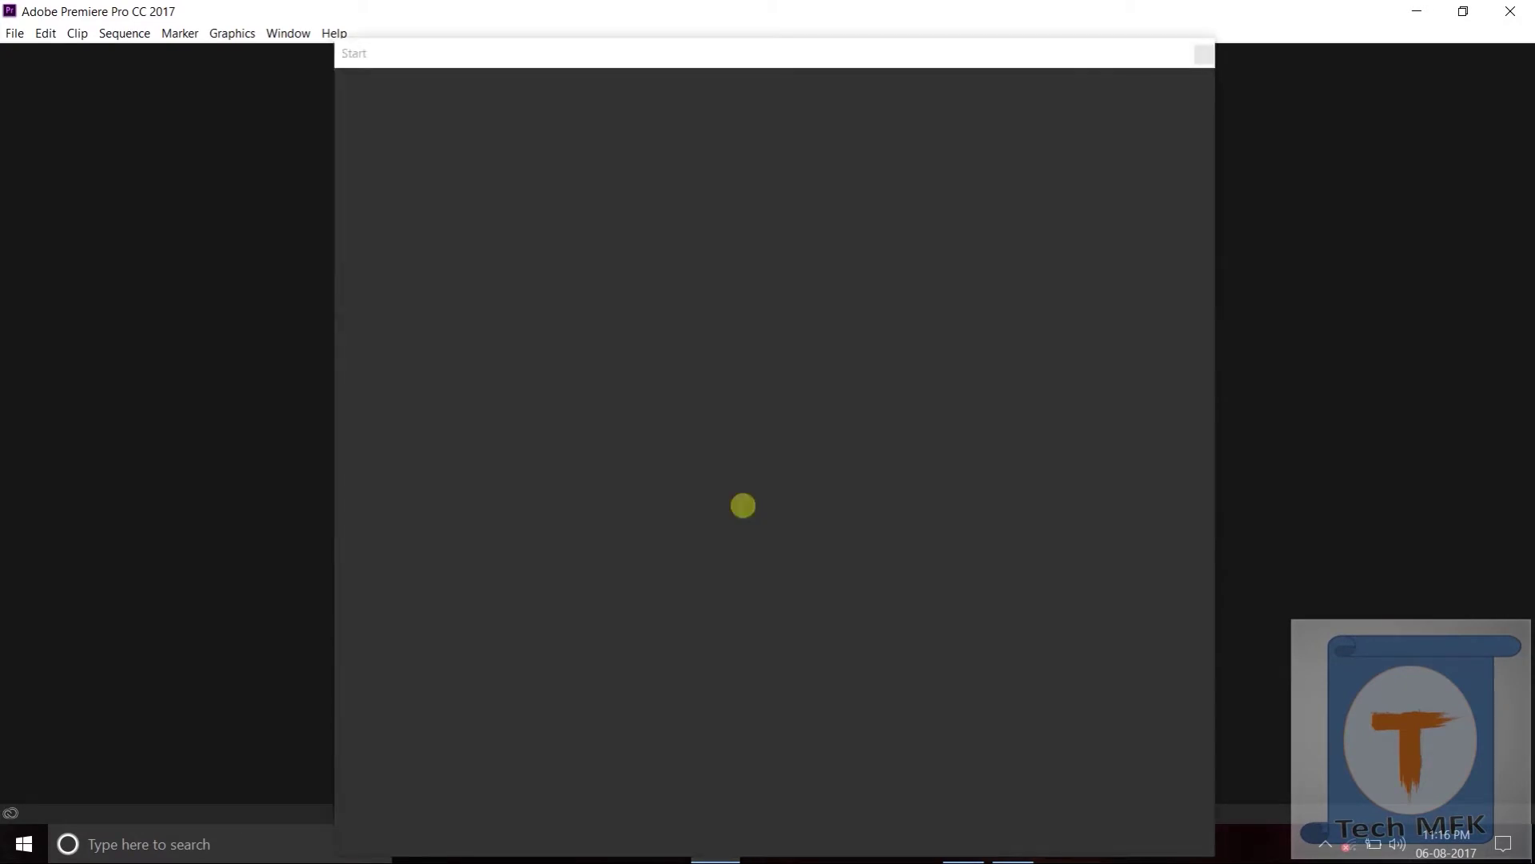
Choose New Project on the Premiere Pro Start screen
{"action": "left_click", "coordinate": [426, 291]}
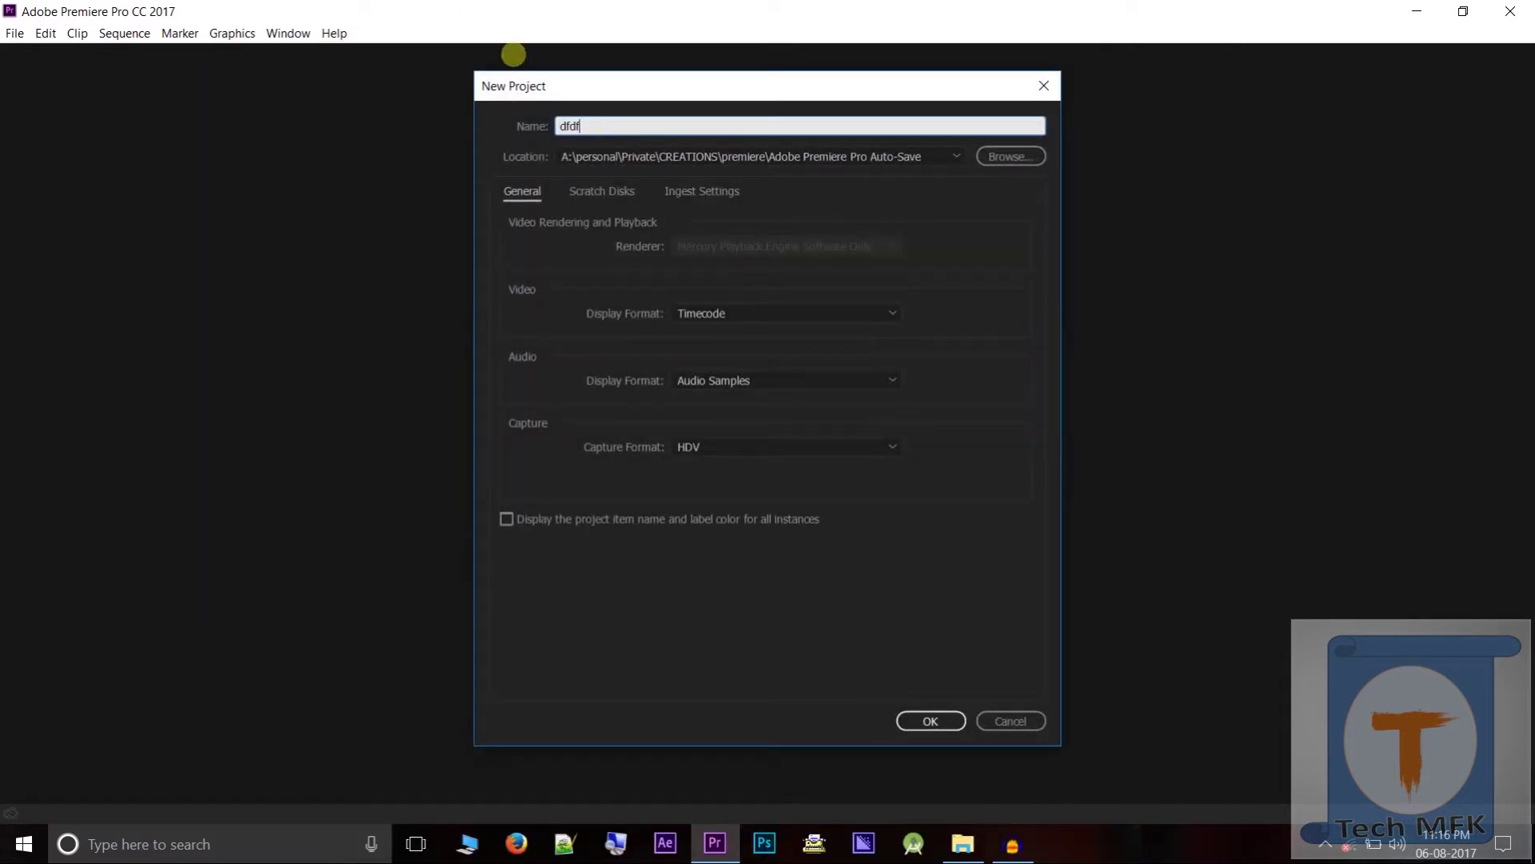
Confirm the dfdf project in the default Auto-Save location and view the sequence commands
{"action": "left_click", "coordinate": [930, 721]}
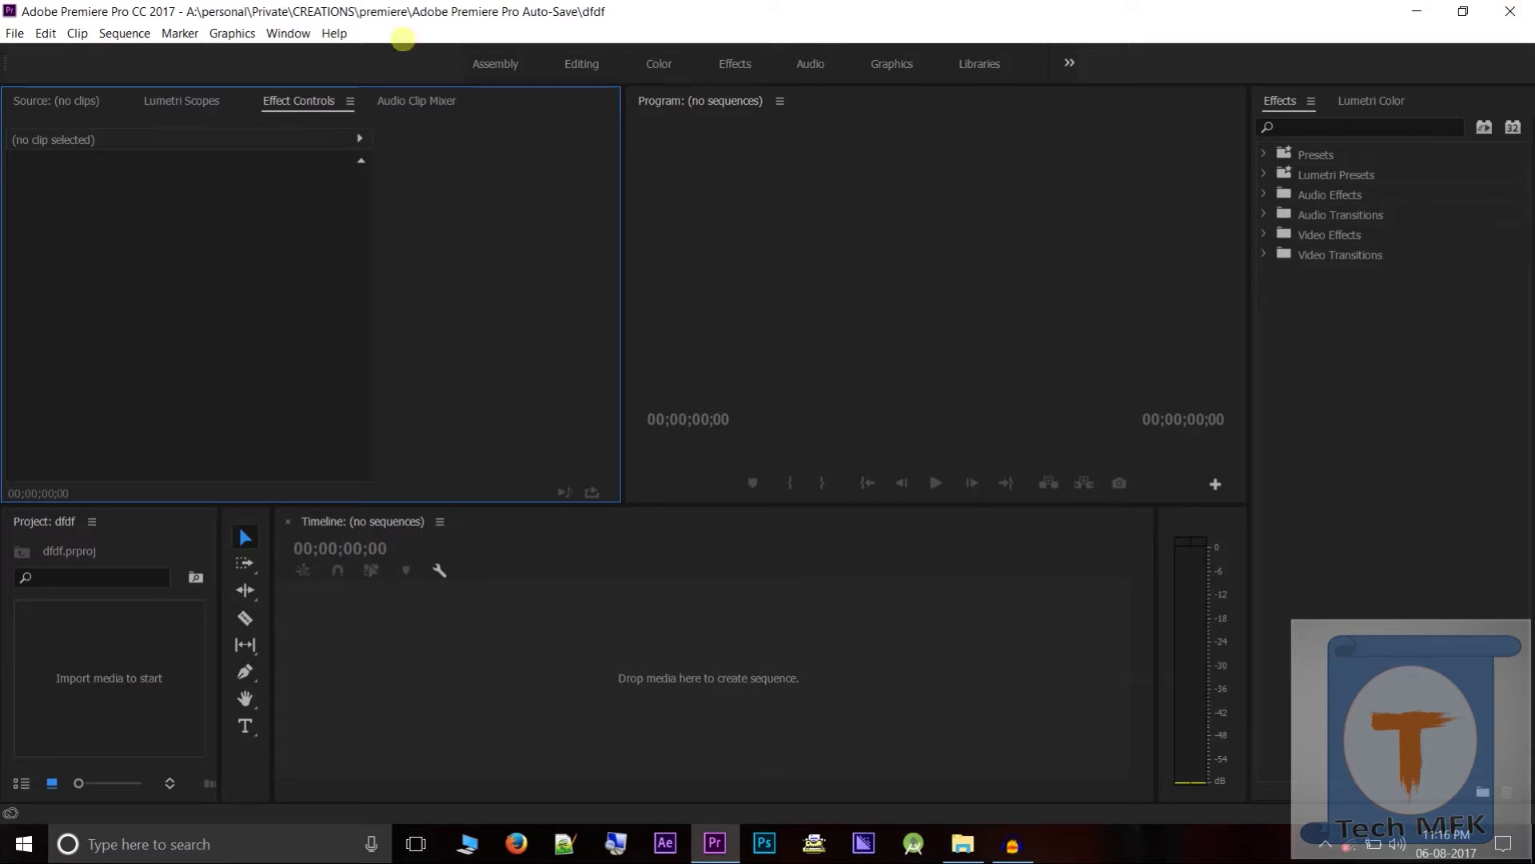
{"action": "left_click", "coordinate": [124, 34]}
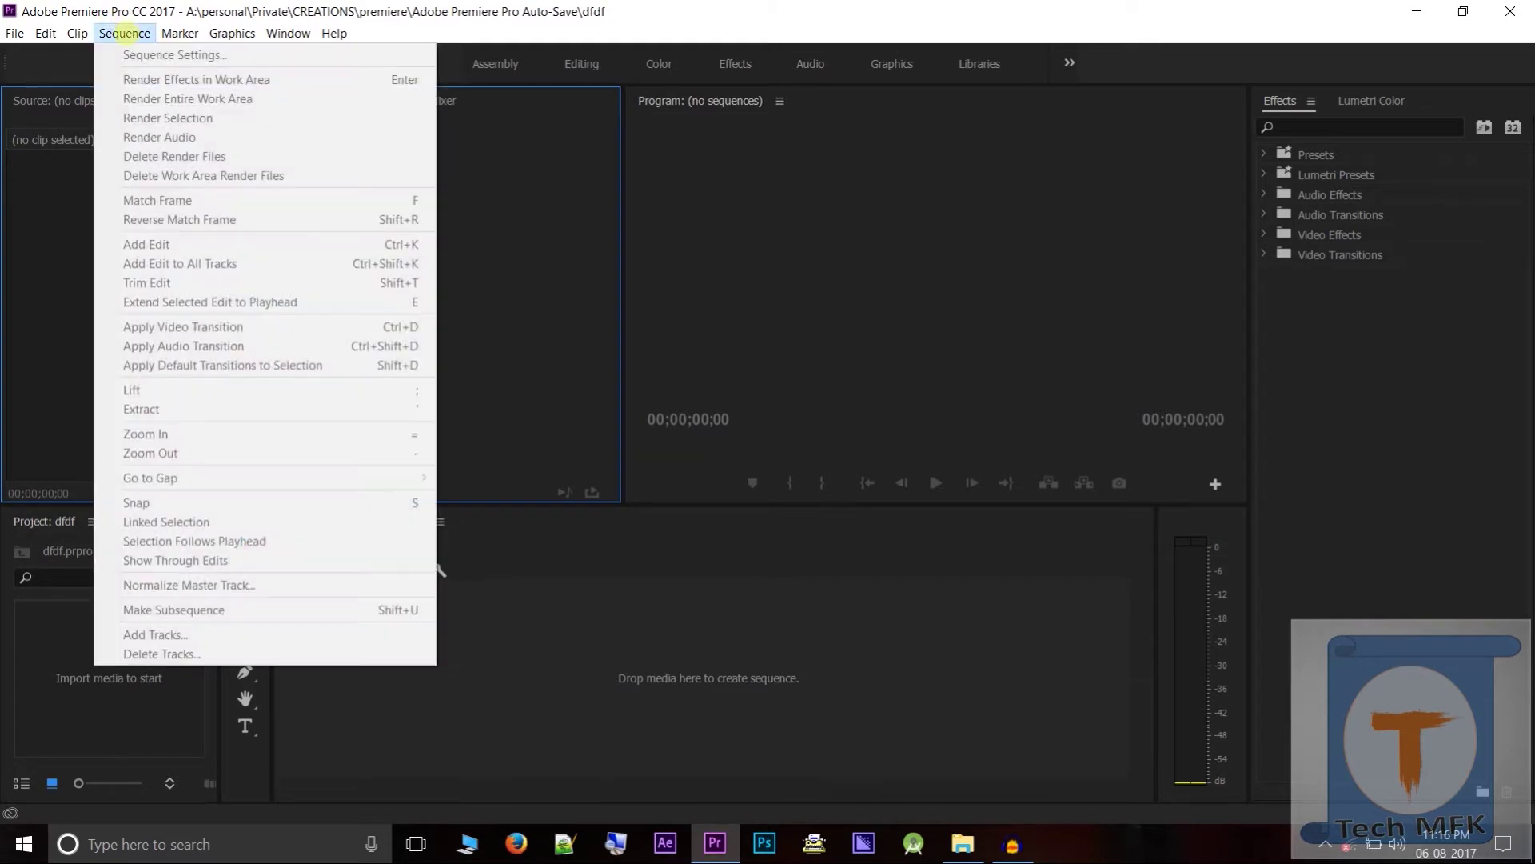
Create a DV-PAL Widescreen 32kHz sequence named keyframe
{"action": "mouse_move", "coordinate": [14, 33]}
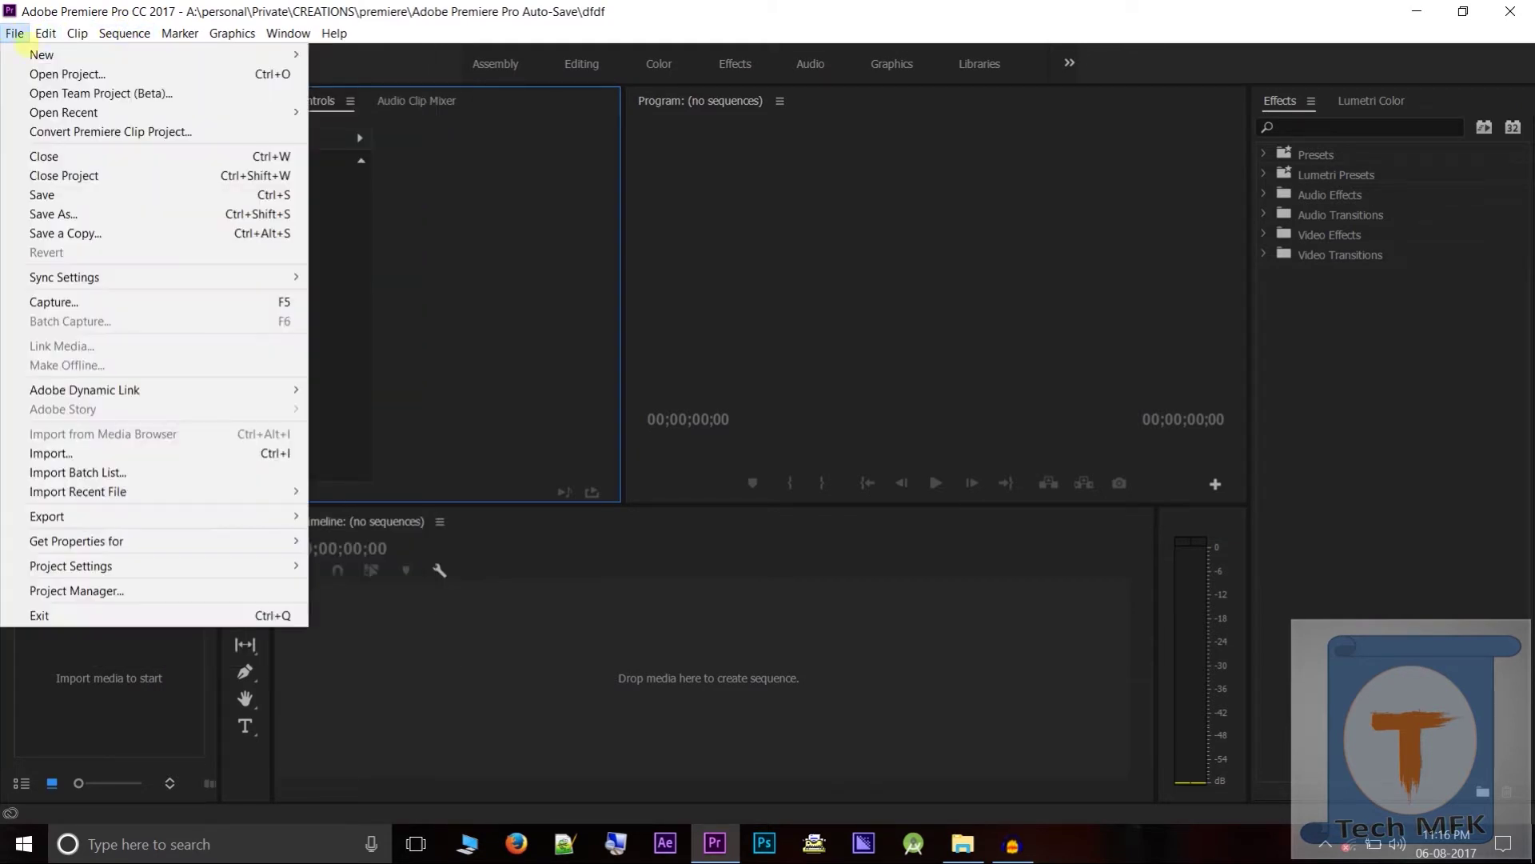
{"action": "mouse_move", "coordinate": [268, 55]}
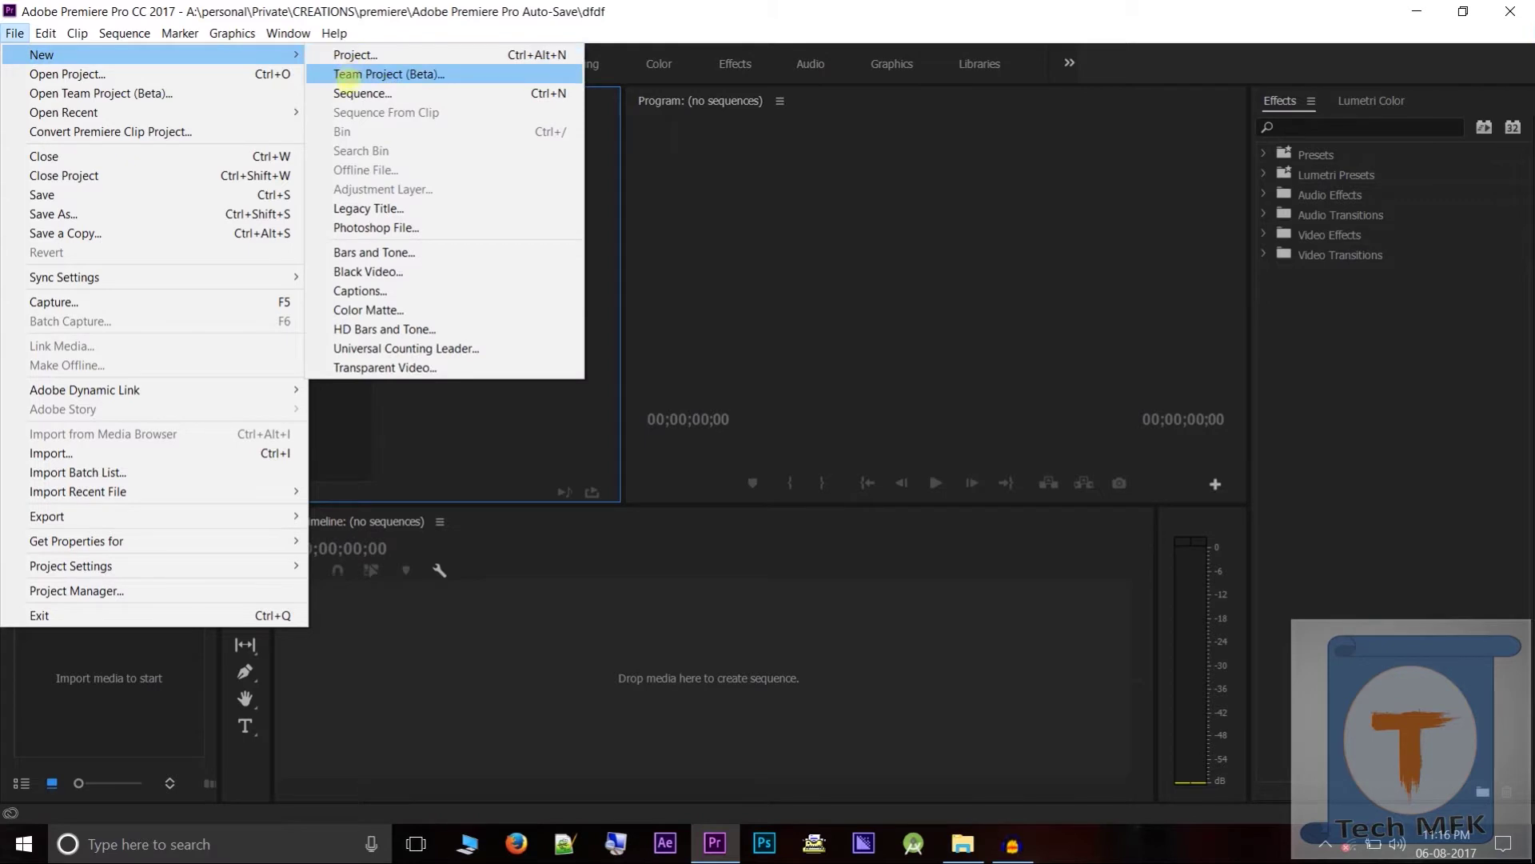
{"action": "left_click", "coordinate": [356, 91]}
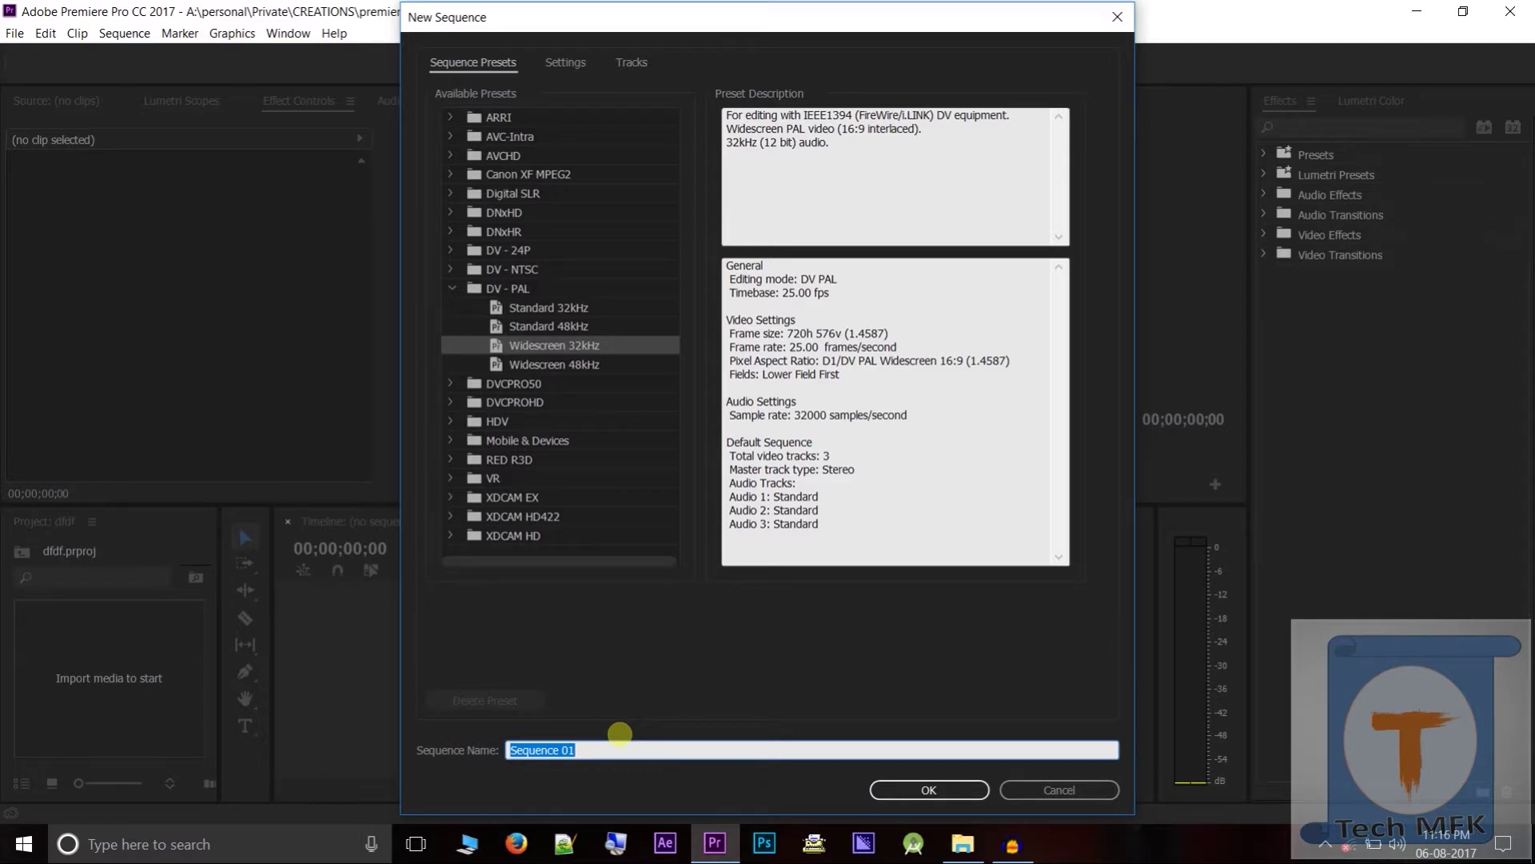
{"action": "type", "text": "keyframe"}
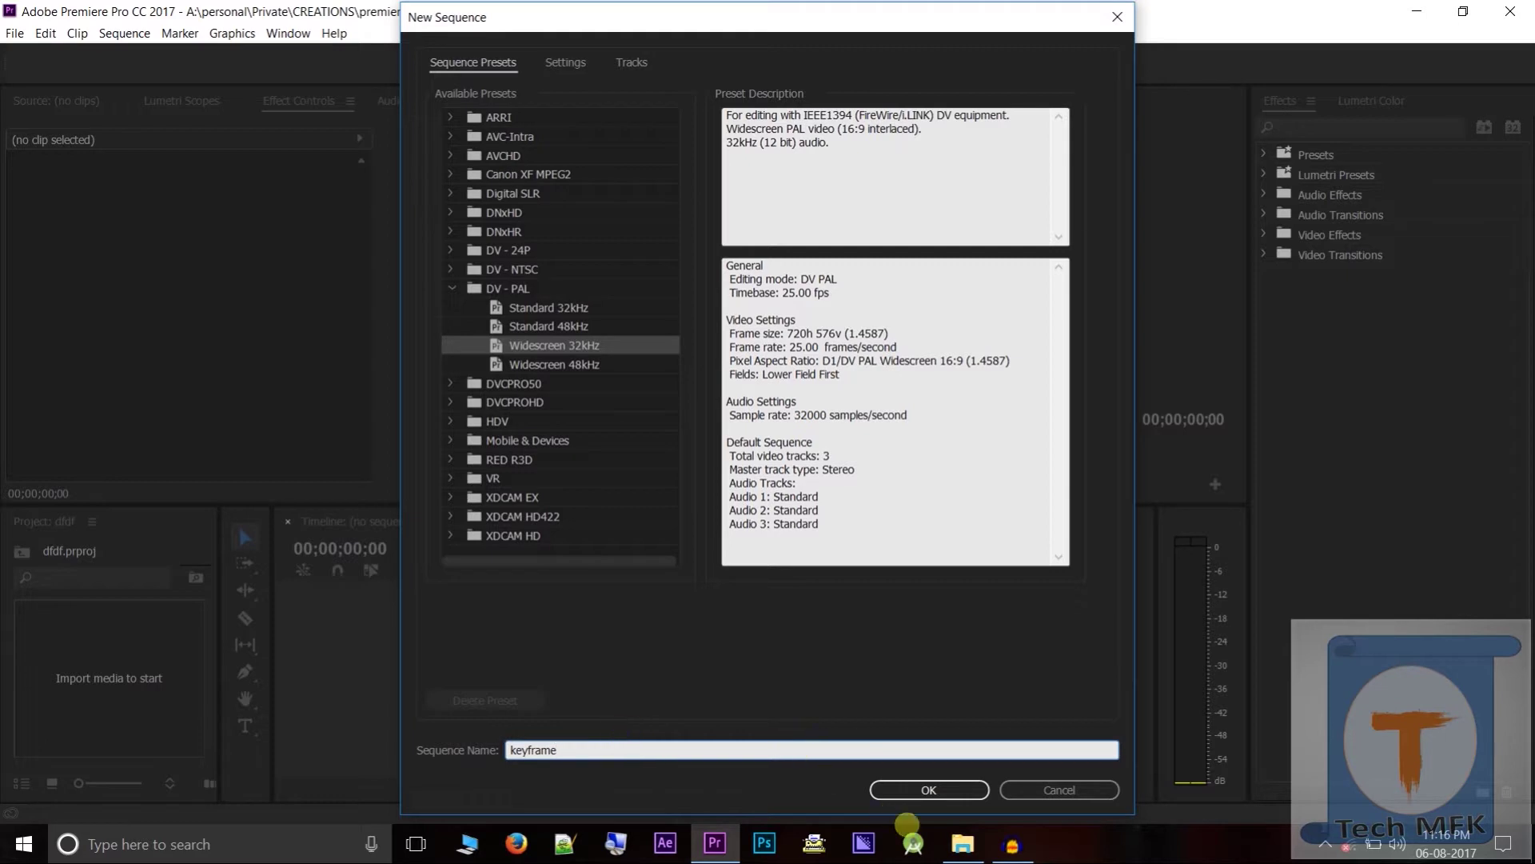
{"action": "left_click", "coordinate": [920, 792]}
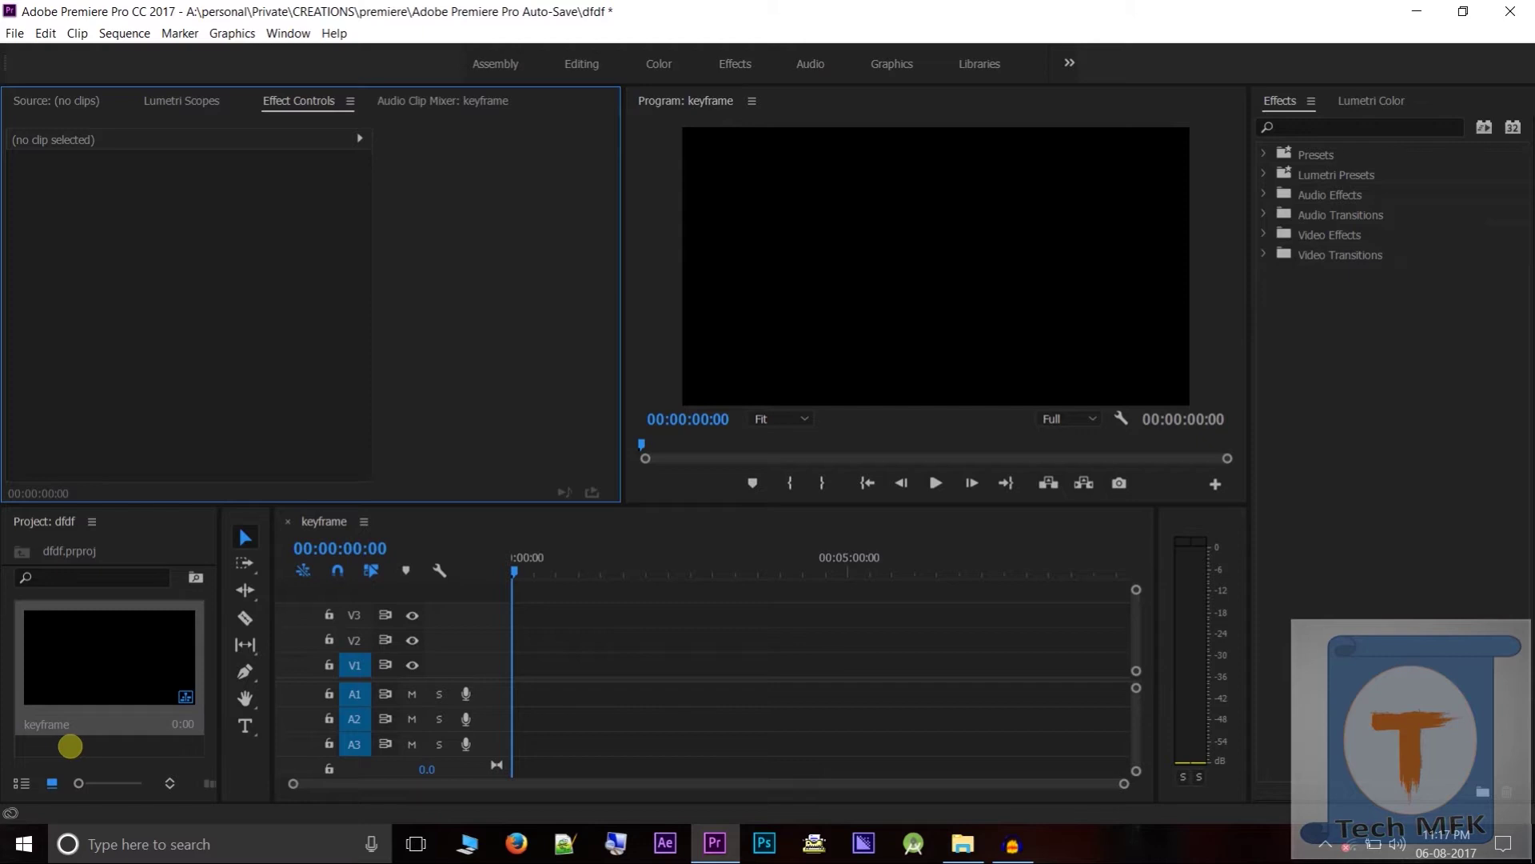
Import the Jabra FAN Anthem Song video and open it in the Source monitor
{"action": "right_click", "coordinate": [70, 745]}
{"action": "left_click", "coordinate": [156, 704]}
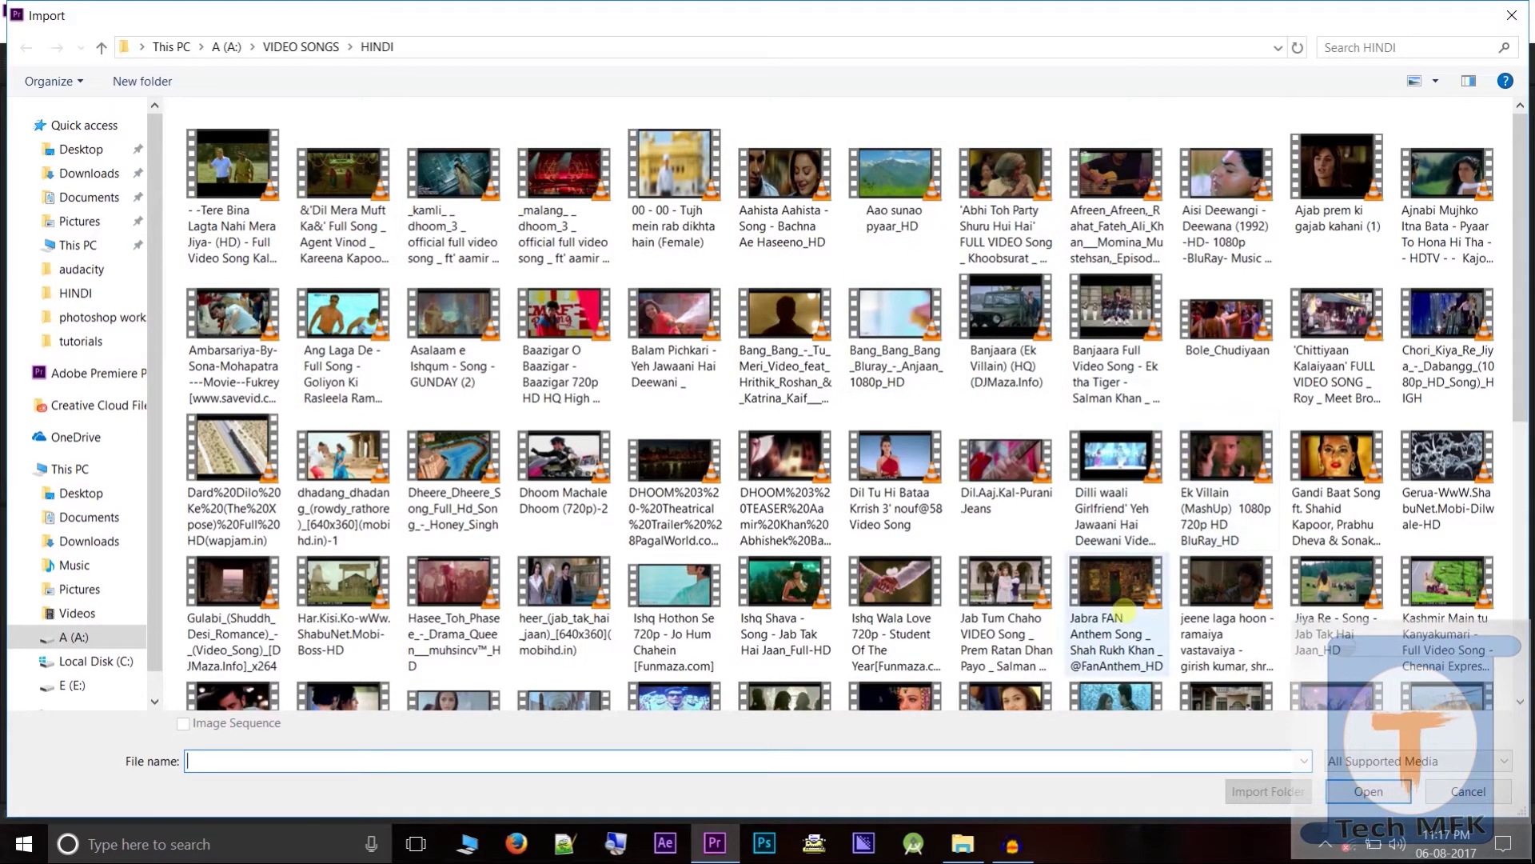
{"action": "left_click", "coordinate": [1124, 608]}
{"action": "left_click", "coordinate": [1368, 791]}
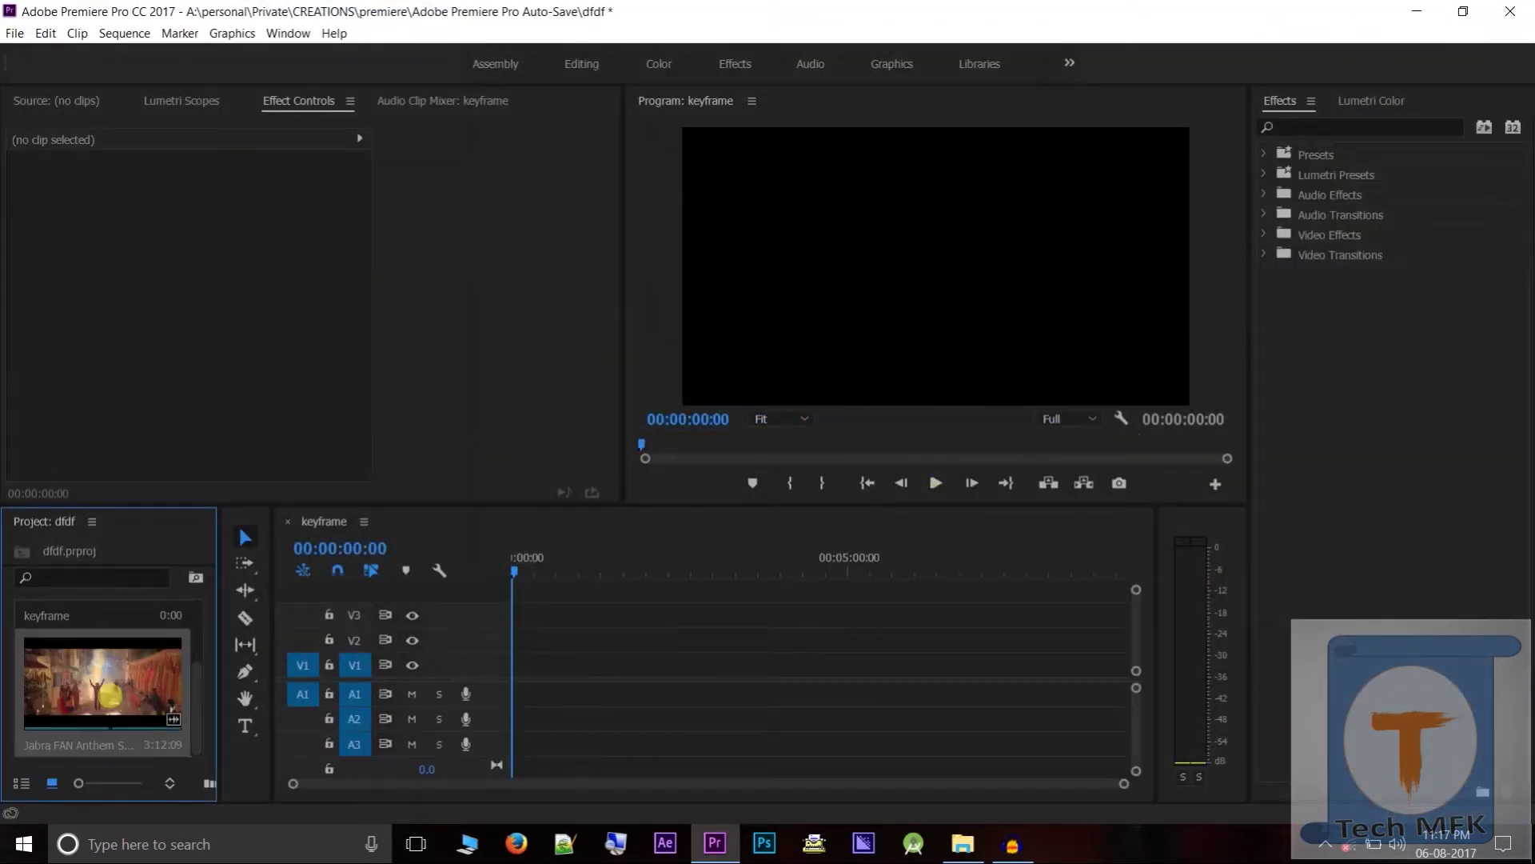
{"action": "double_click", "coordinate": [172, 709]}
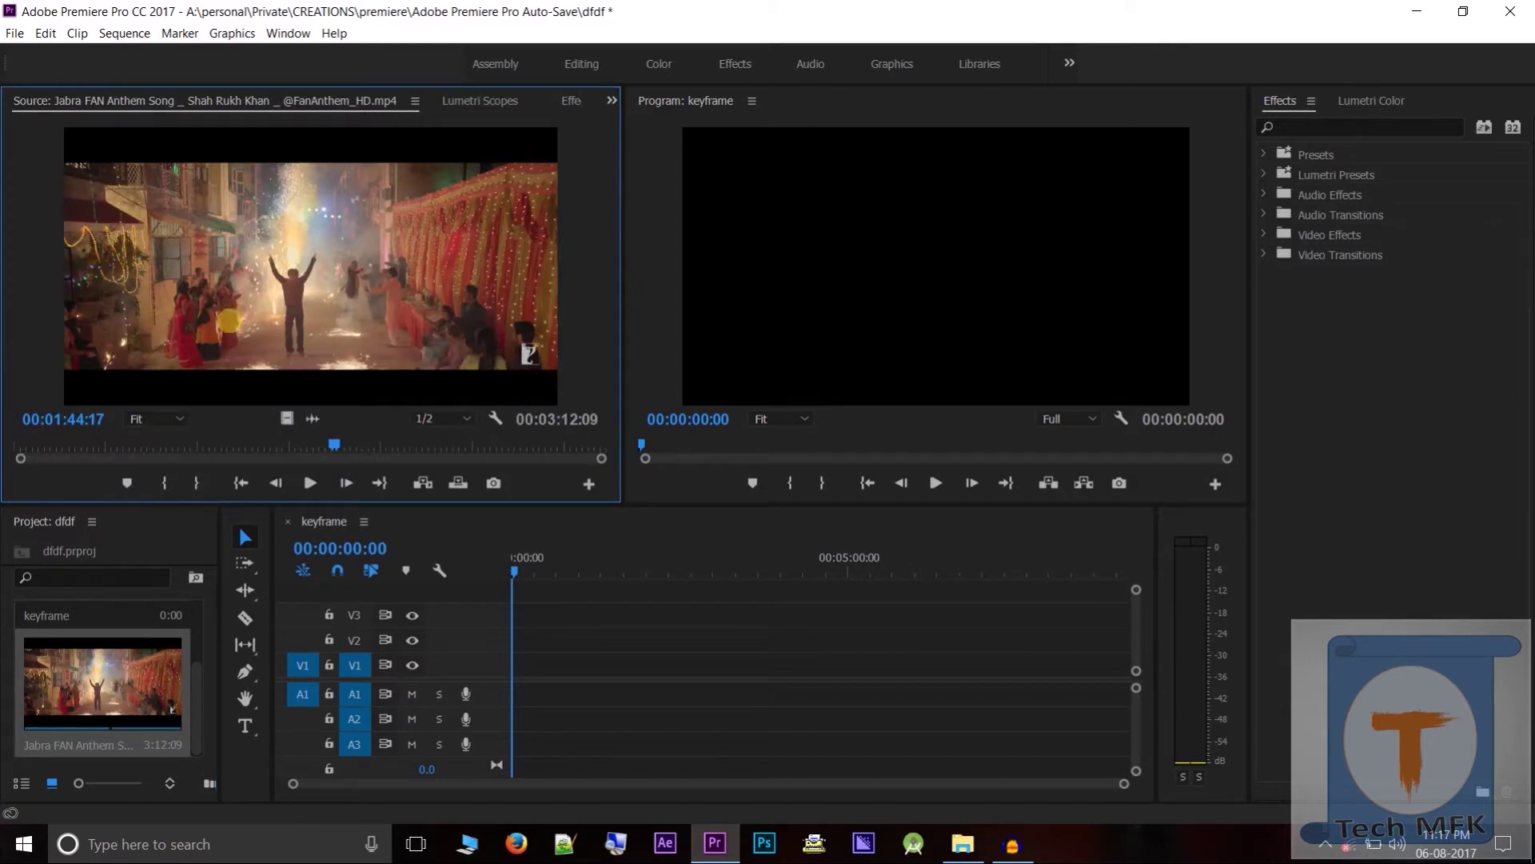
Scrub the Jabra FAN clip in the Source monitor, then drag only its video onto V1
{"action": "left_click_drag", "start_coordinate": [332, 445], "coordinate": [12, 444]}
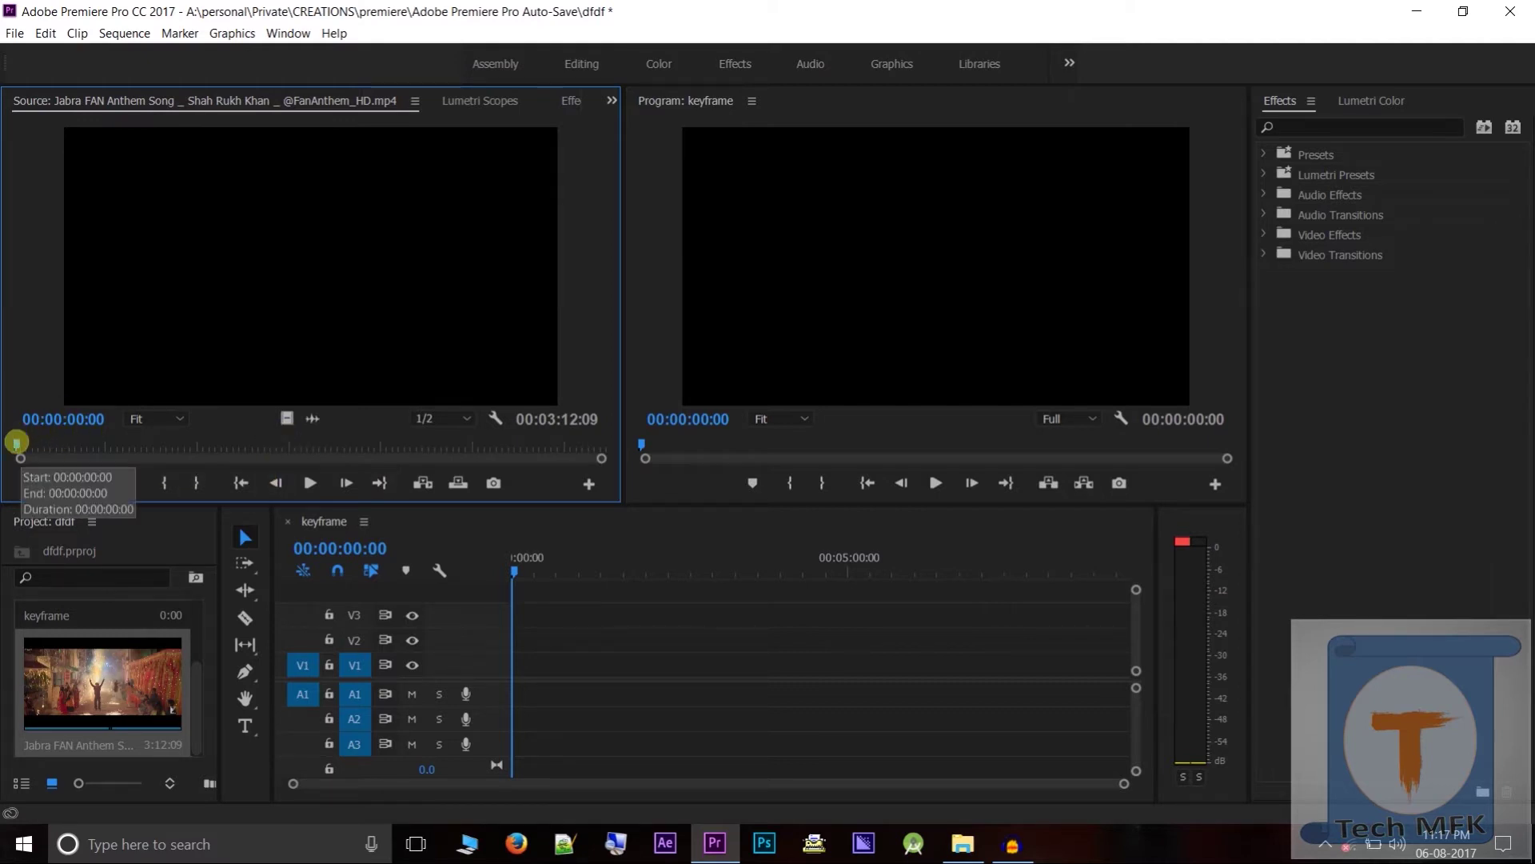
{"action": "left_click_drag", "start_coordinate": [16, 442], "coordinate": [210, 446]}
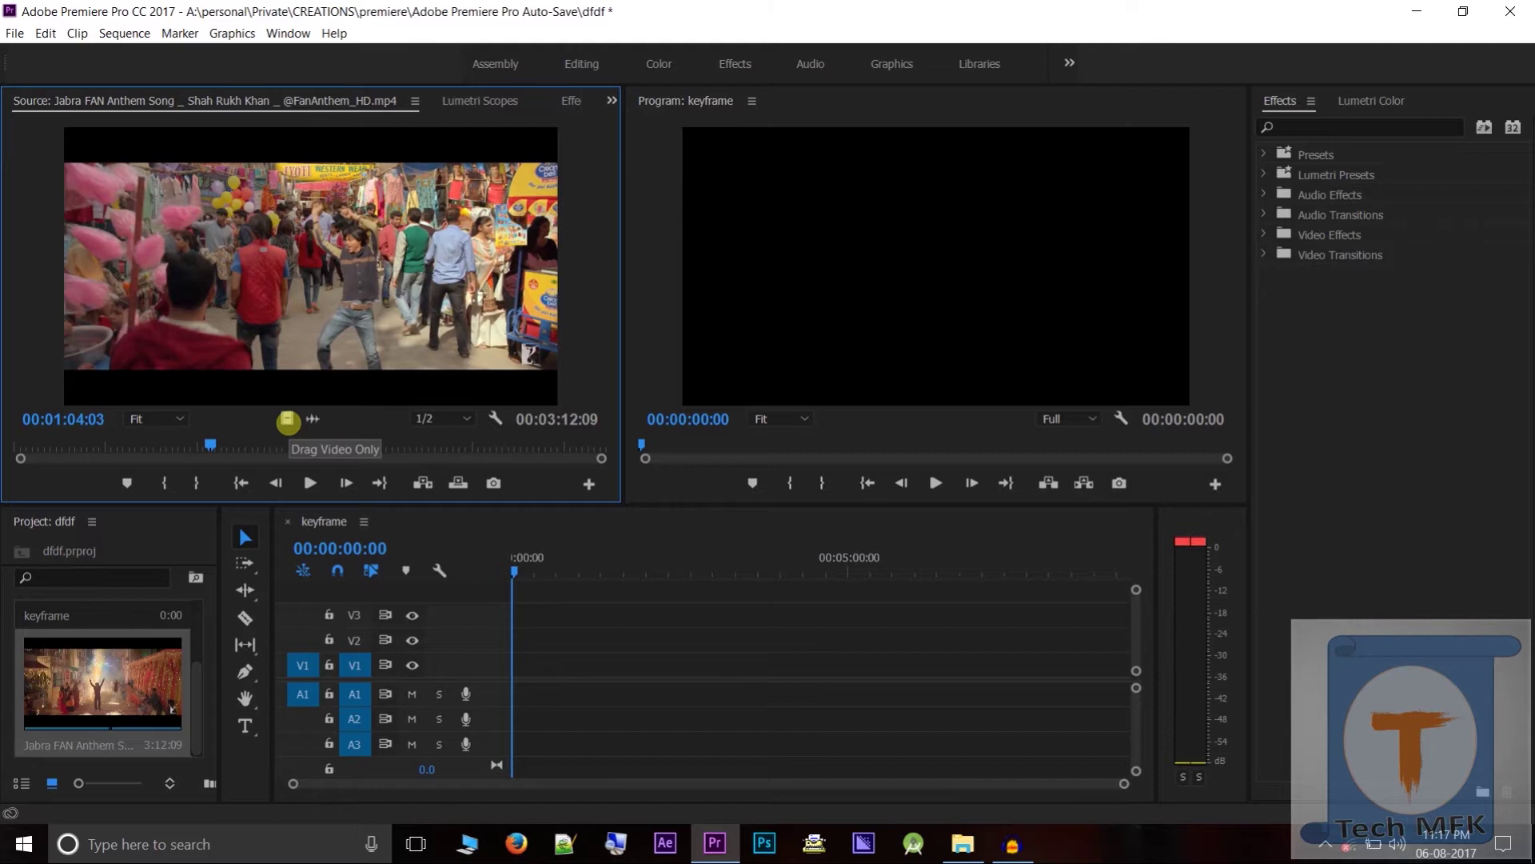
{"action": "left_click_drag", "start_coordinate": [285, 419], "coordinate": [640, 672]}
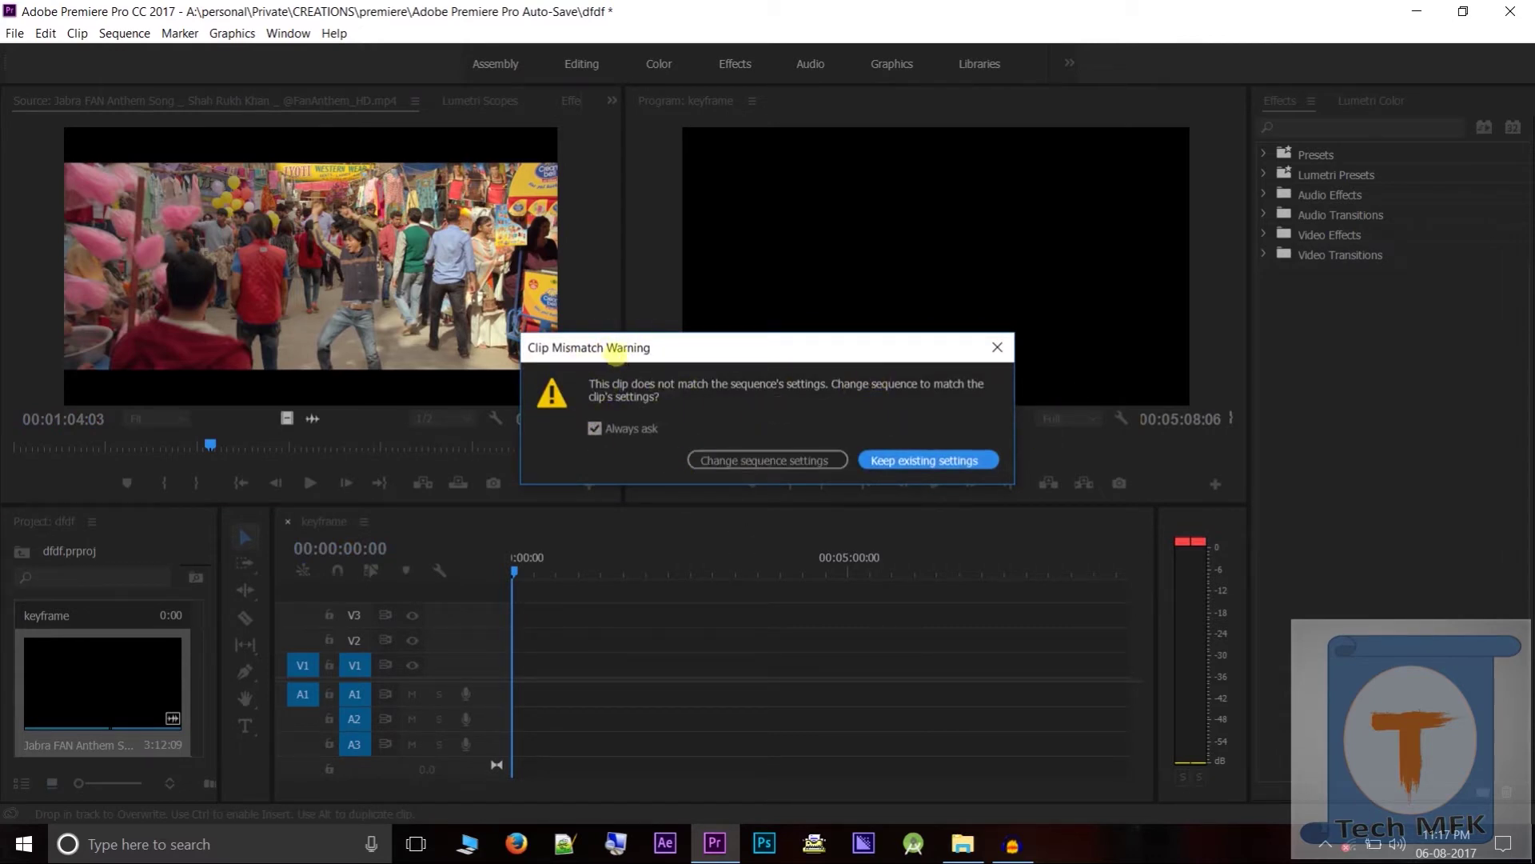
Keep the existing sequence settings and move the V1 clip to 00:00:00:00
{"action": "left_click_drag", "start_coordinate": [615, 352], "coordinate": [571, 364]}
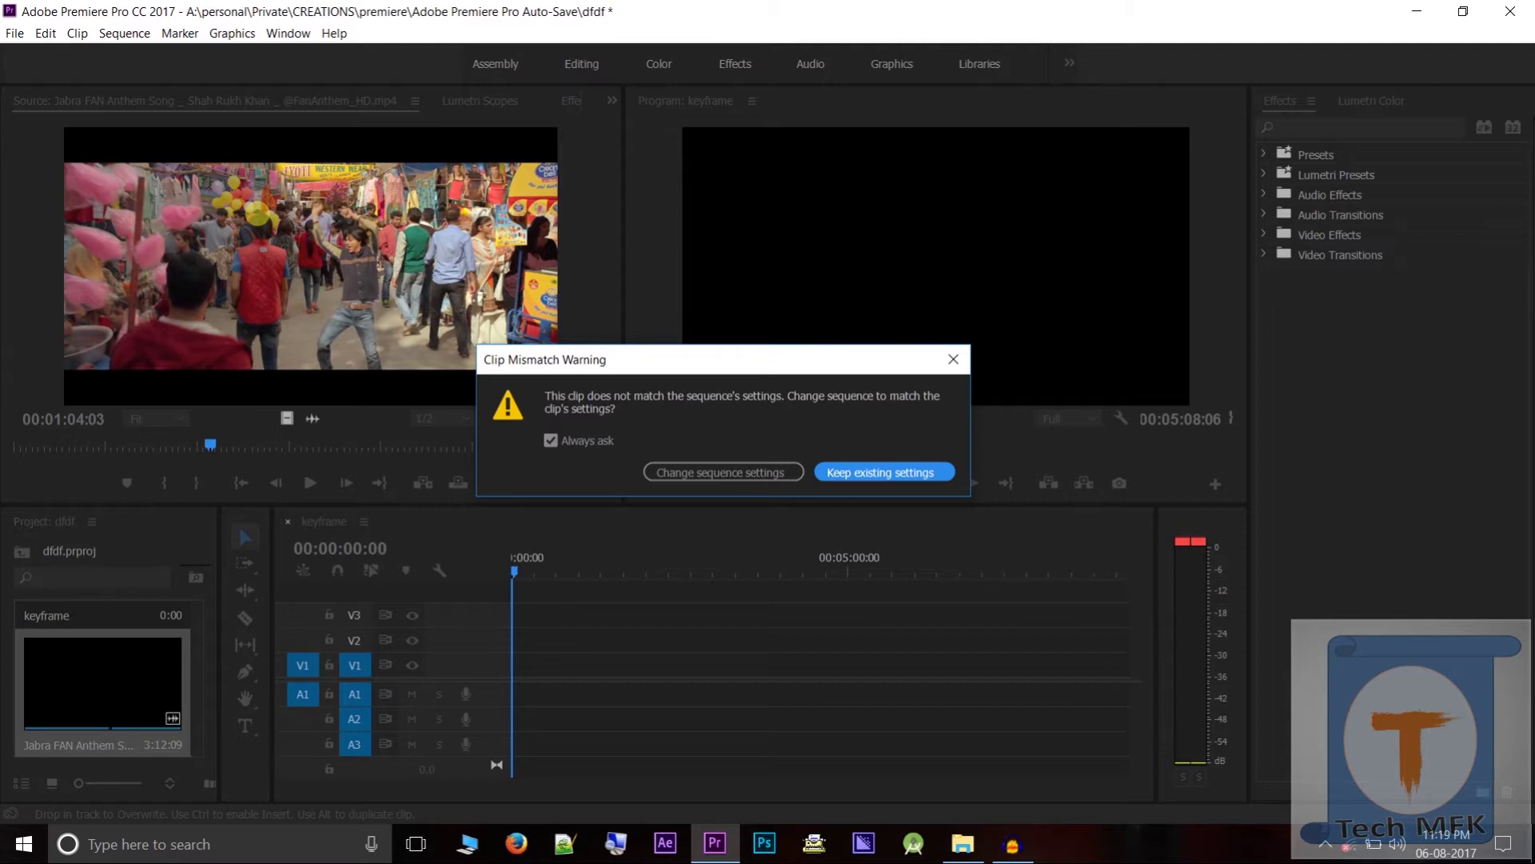
{"action": "left_click", "coordinate": [895, 471]}
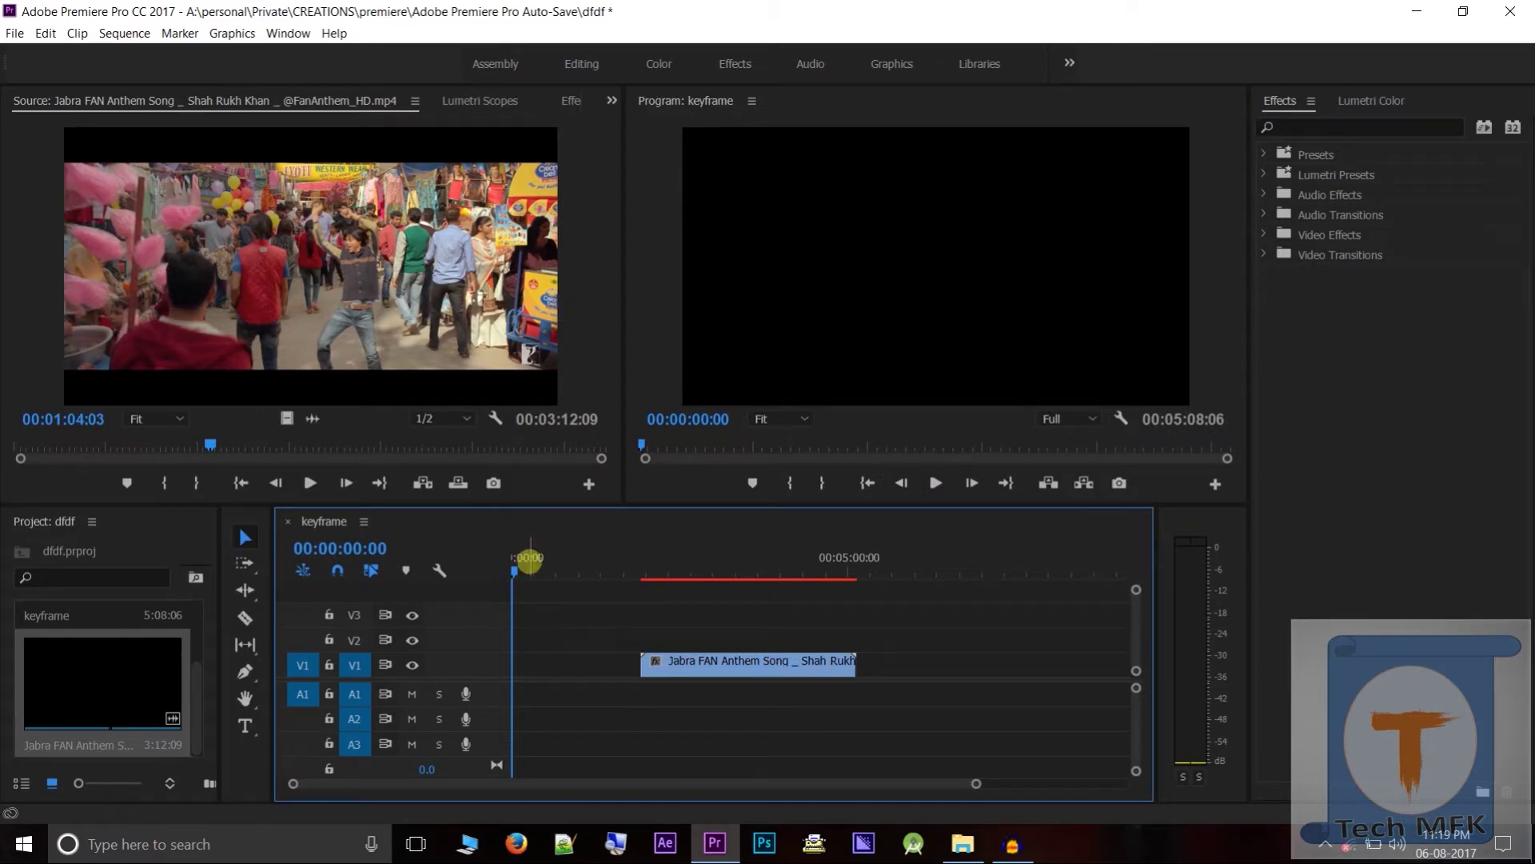
{"action": "left_click_drag", "start_coordinate": [513, 568], "coordinate": [414, 641]}
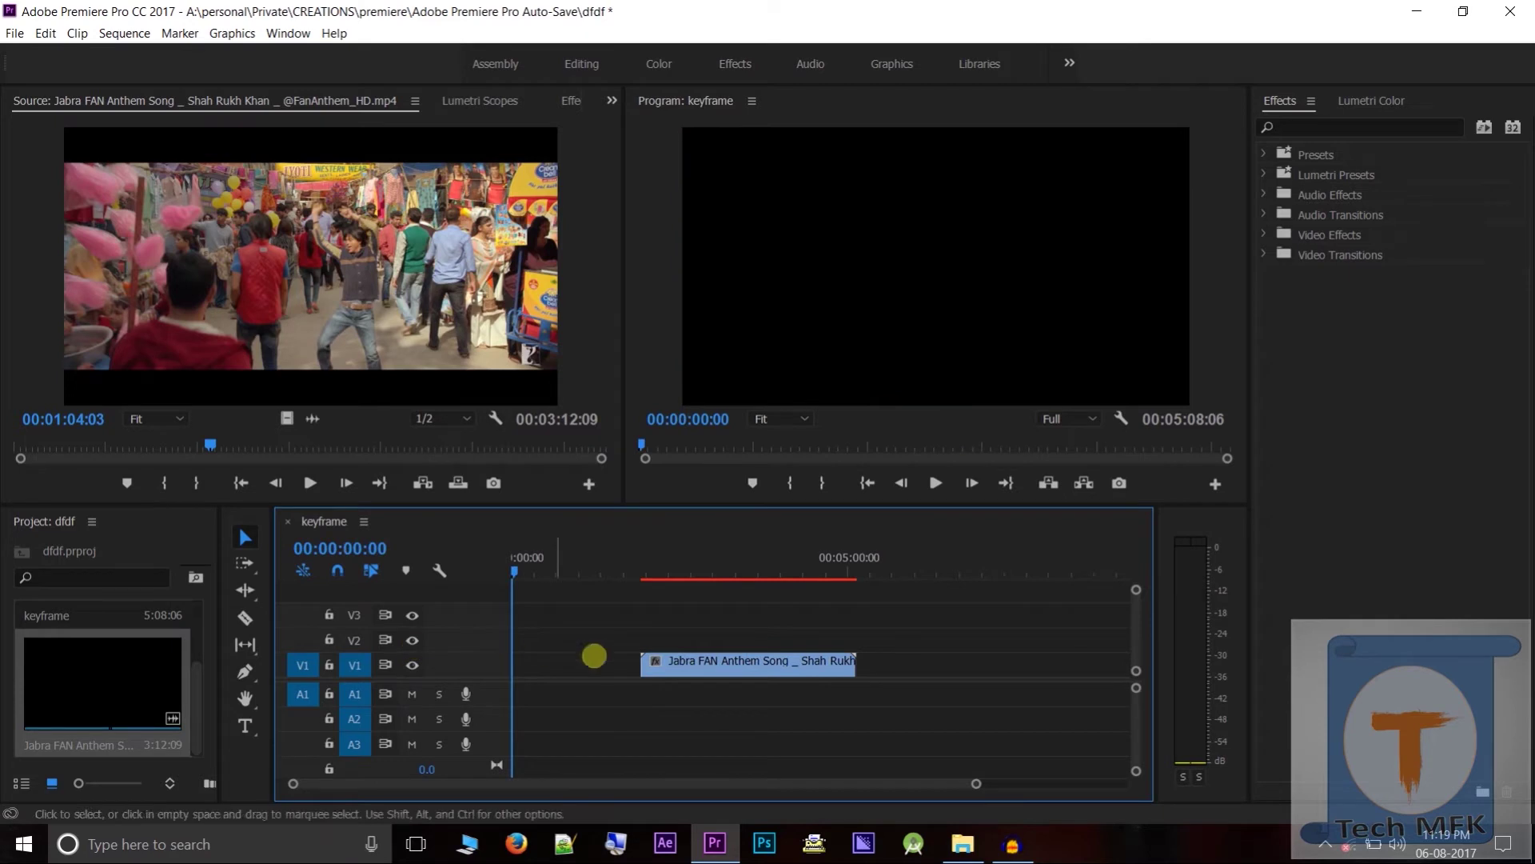
{"action": "left_click_drag", "start_coordinate": [688, 658], "coordinate": [539, 668]}
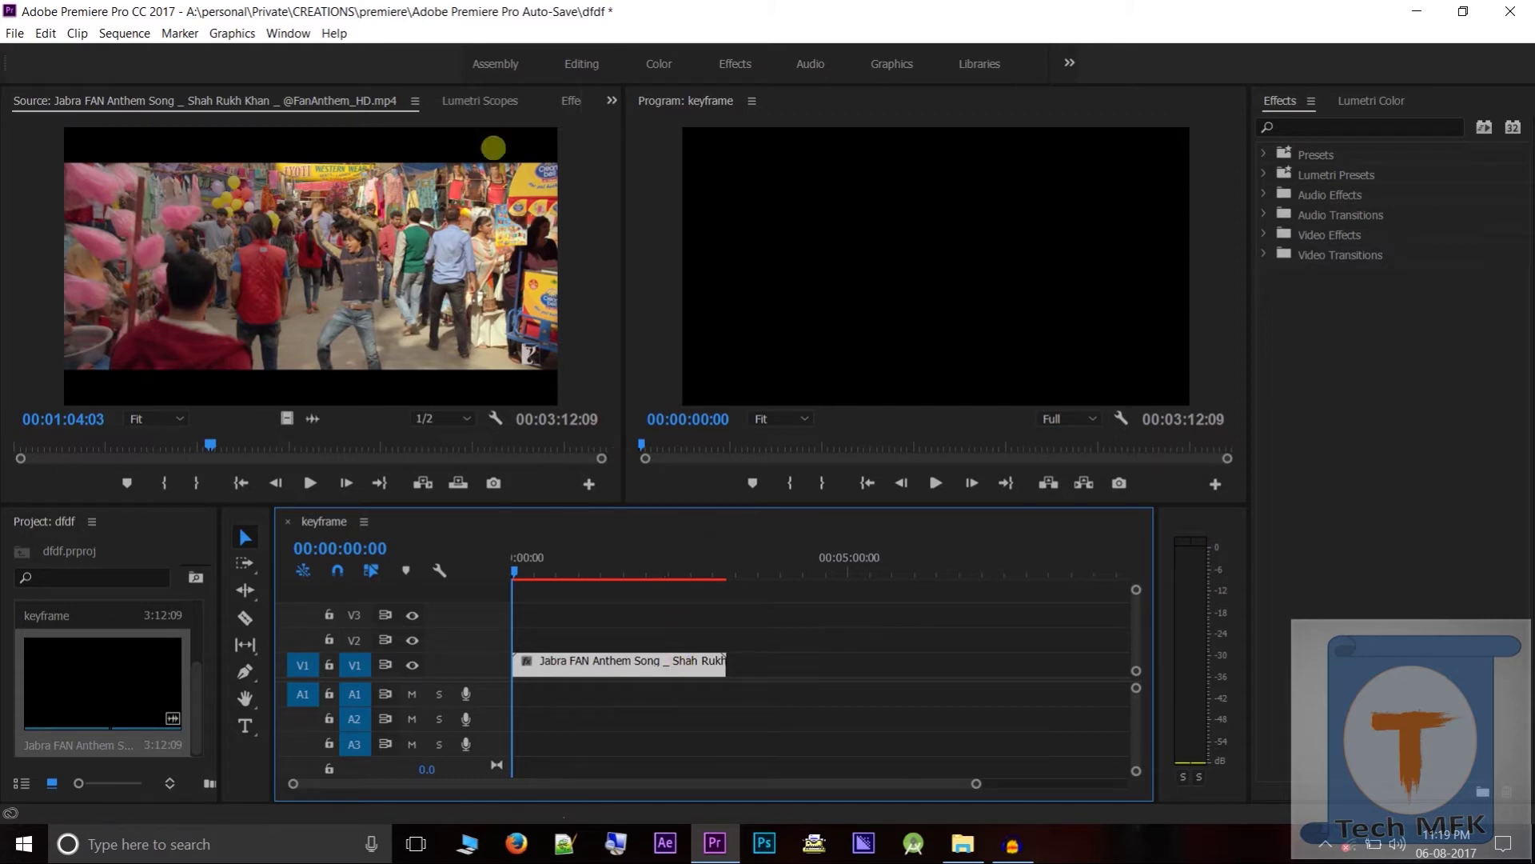
{"action": "left_click", "coordinate": [566, 99]}
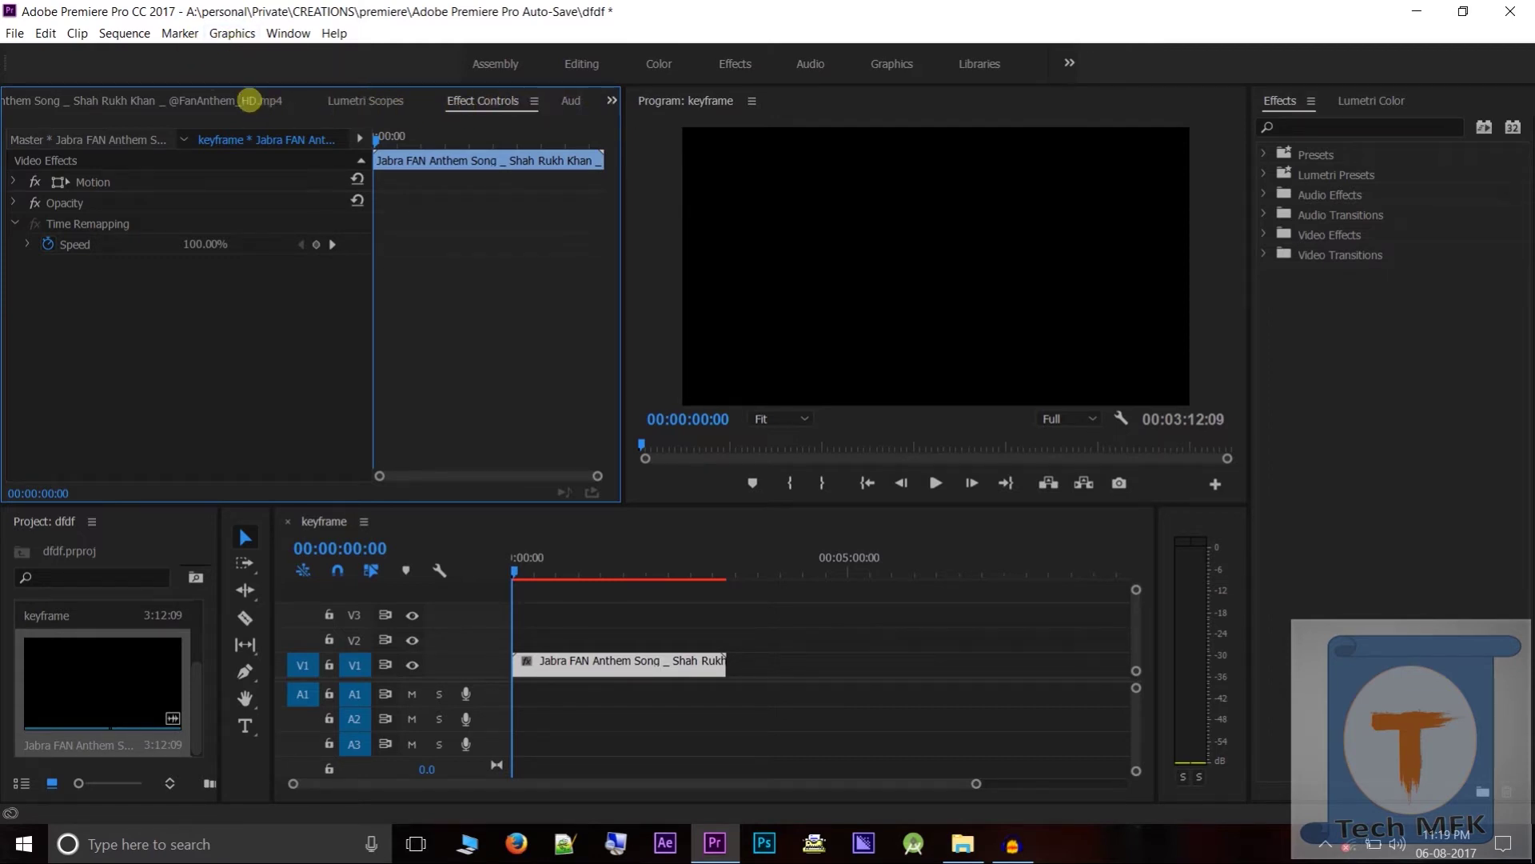
Bring Effect Controls to the front of the upper-left panel group
{"action": "left_click", "coordinate": [254, 101]}
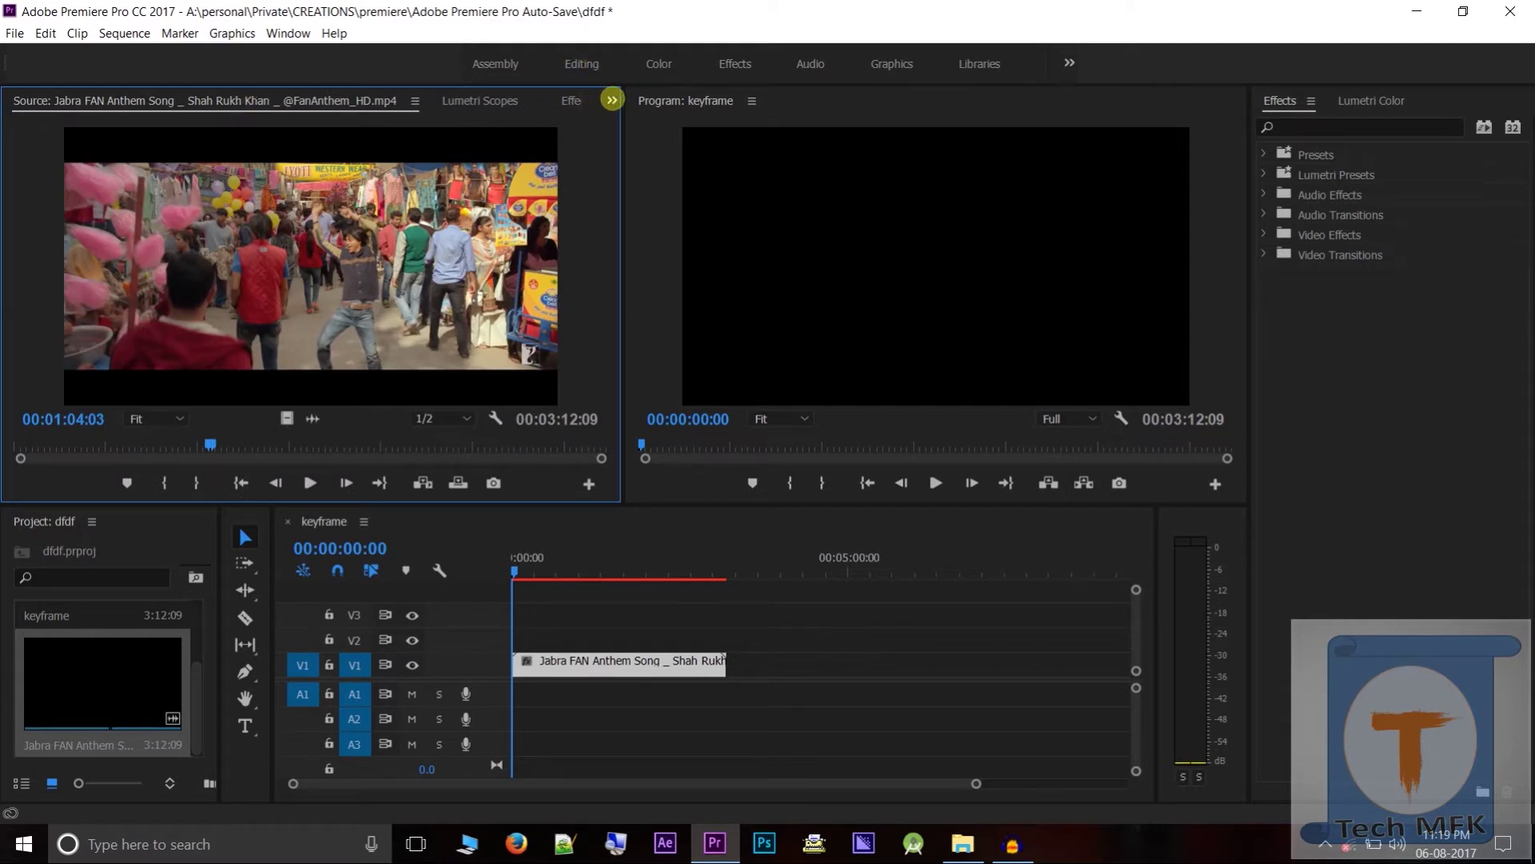
{"action": "left_click", "coordinate": [612, 100]}
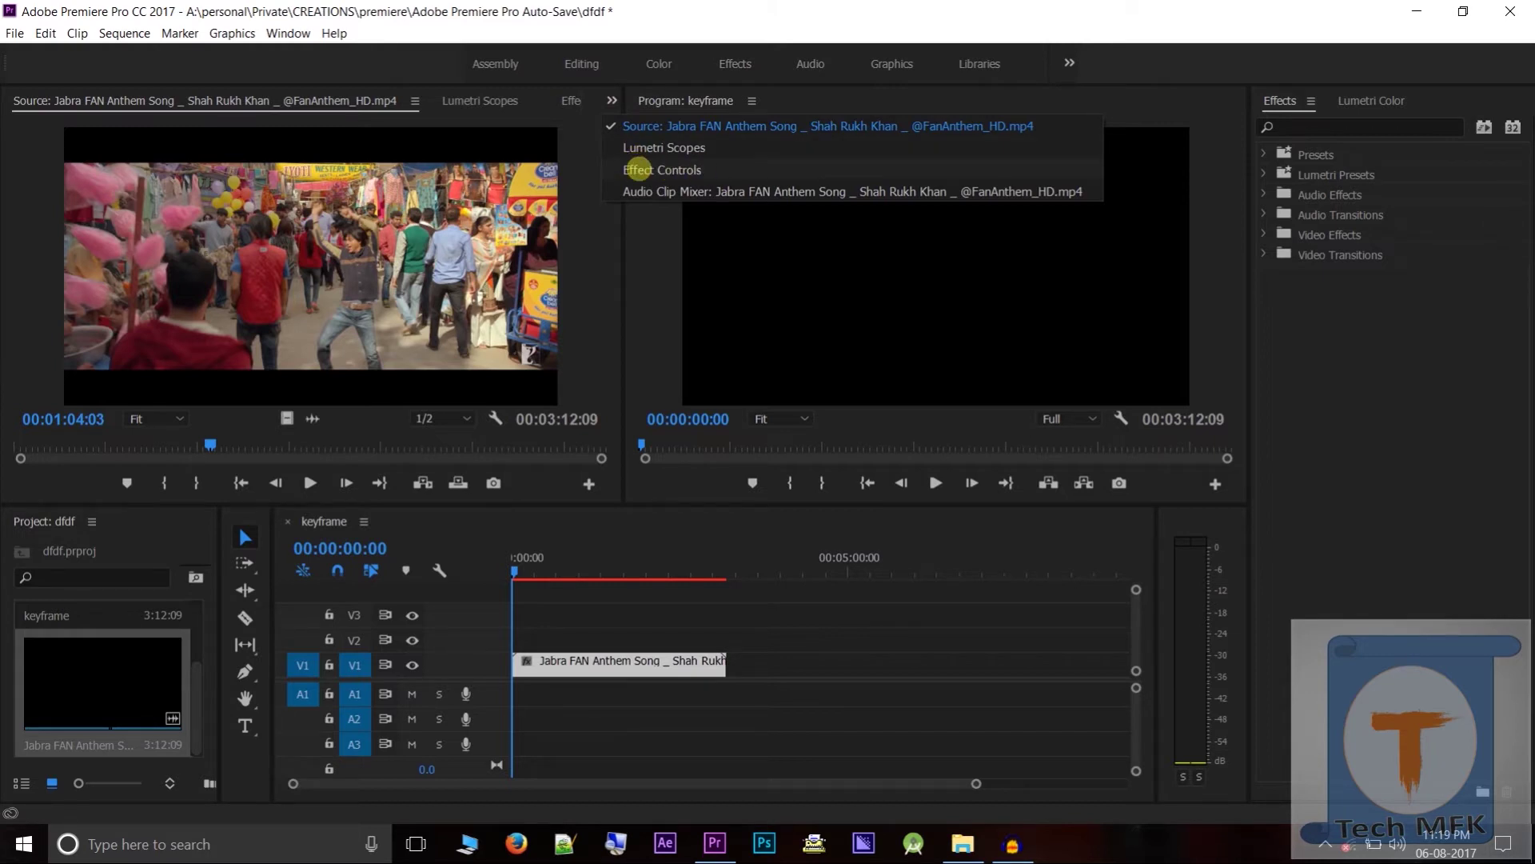
{"action": "left_click", "coordinate": [638, 169]}
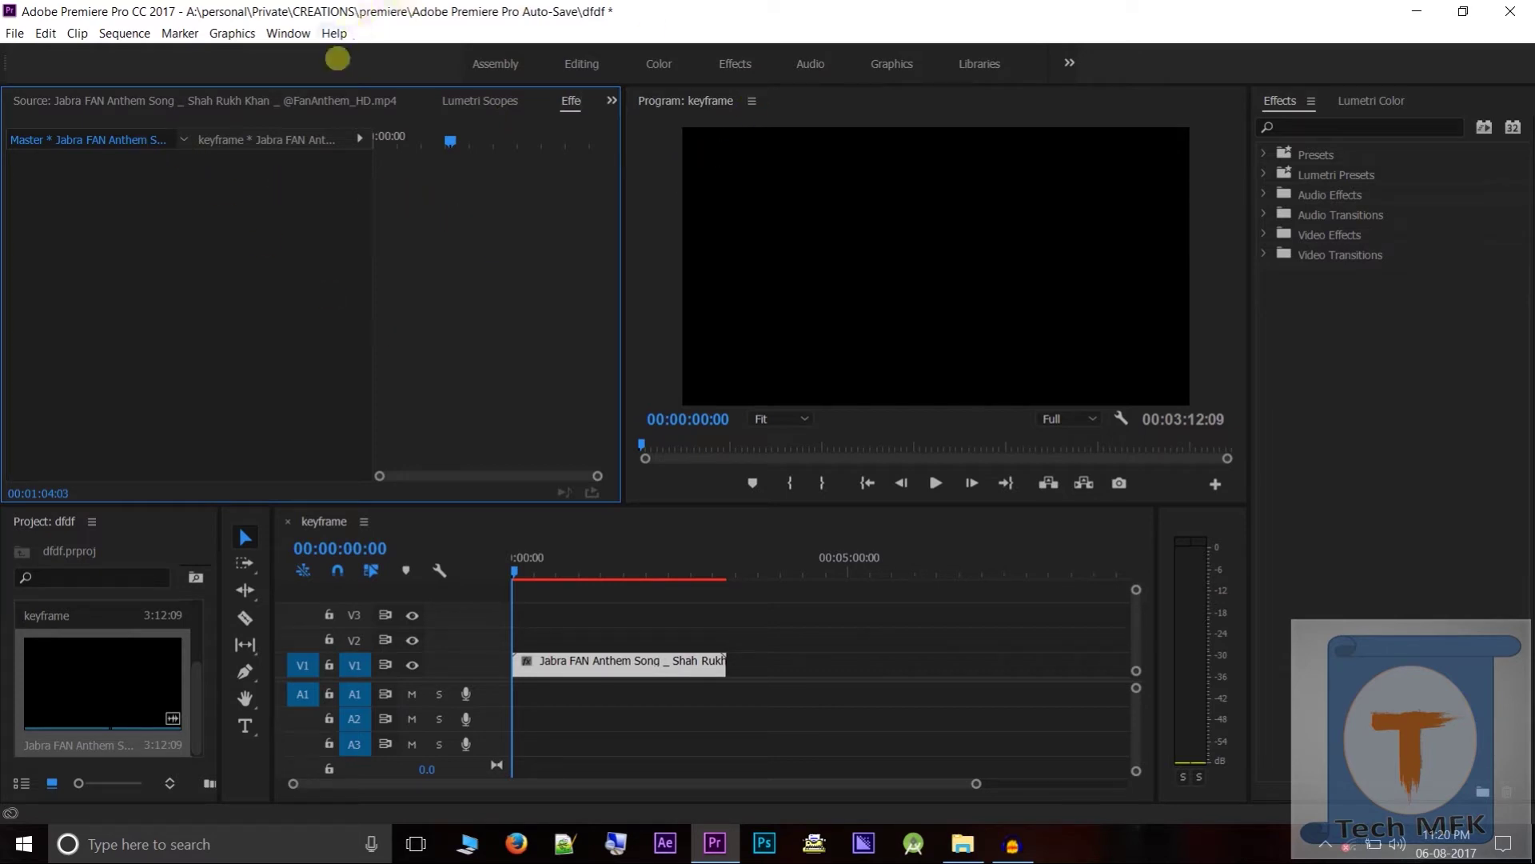
{"action": "left_click", "coordinate": [288, 33]}
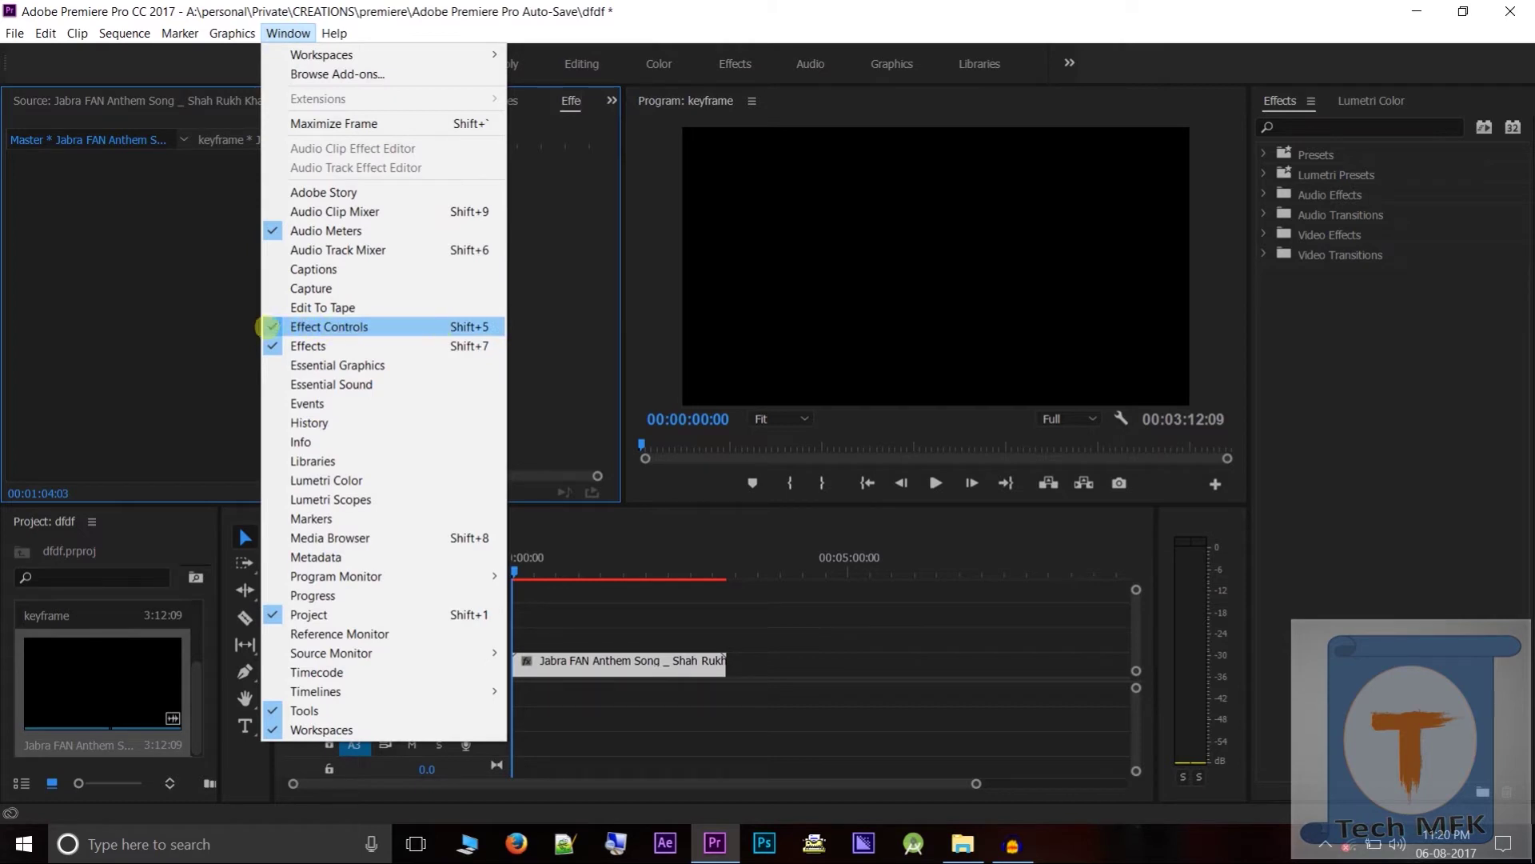
{"action": "left_click", "coordinate": [274, 326]}
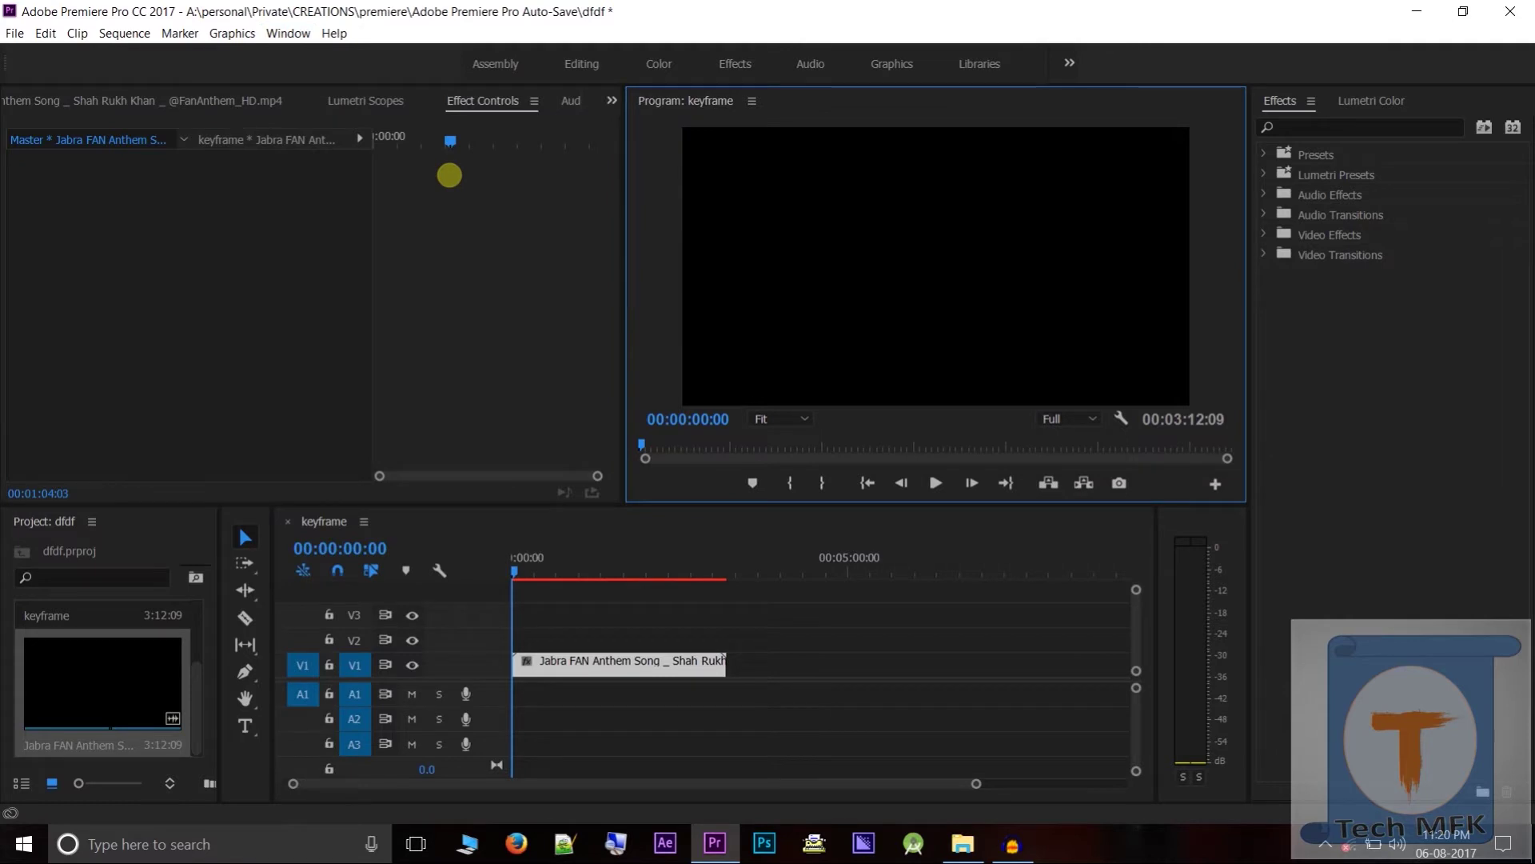
{"action": "mouse_move", "coordinate": [442, 140]}
{"action": "left_mouse_down"}
{"action": "mouse_move", "coordinate": [355, 148]}
{"action": "mouse_move", "coordinate": [404, 160]}
{"action": "left_mouse_up"}
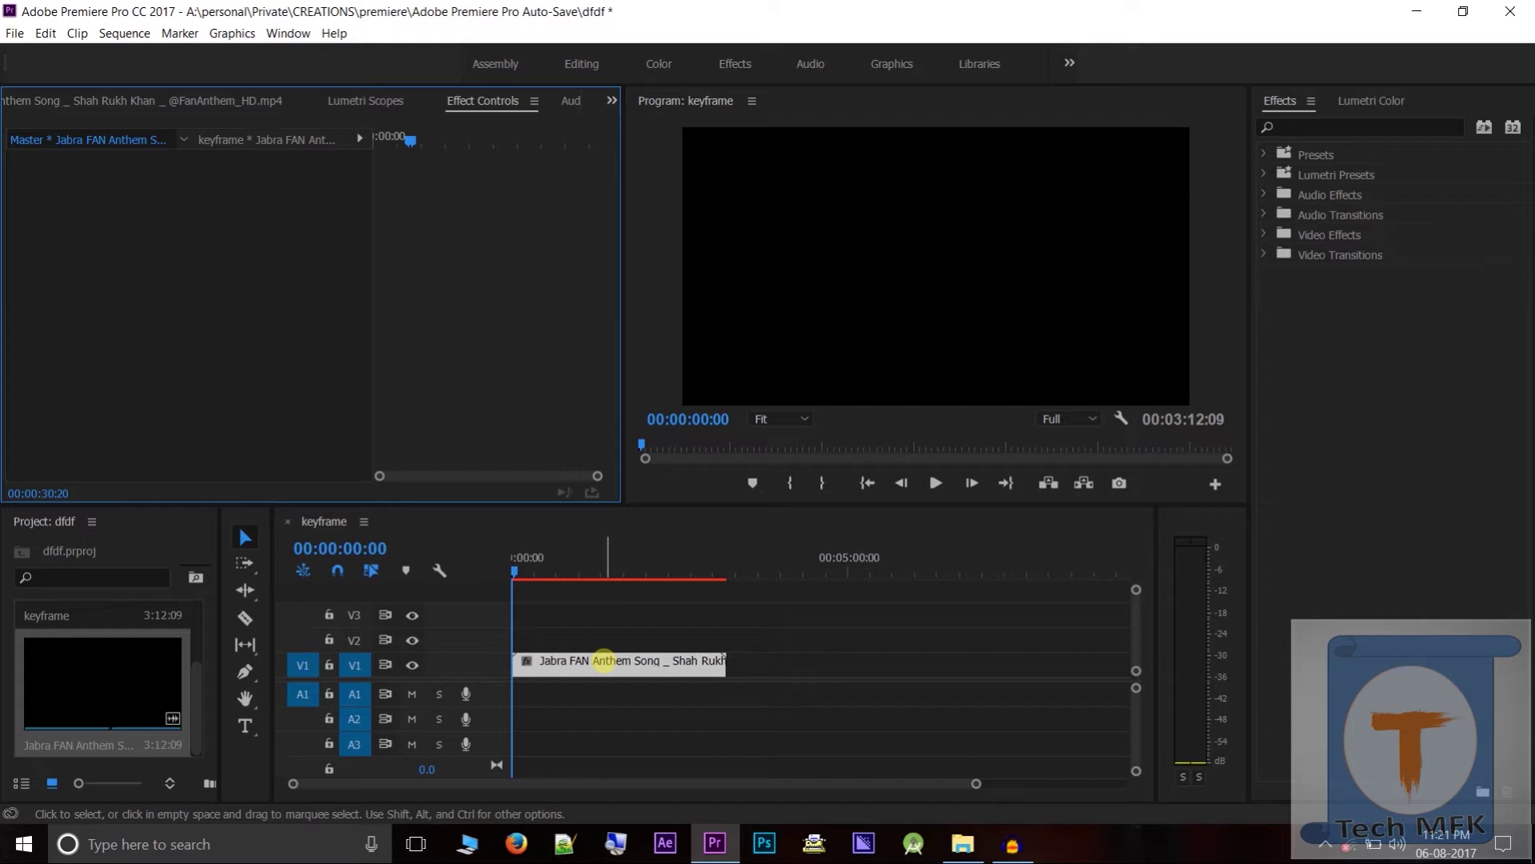
Show the V1 clip's Opacity > Opacity keyframes on the timeline
{"action": "left_click", "coordinate": [603, 661]}
{"action": "right_click", "coordinate": [601, 661]}
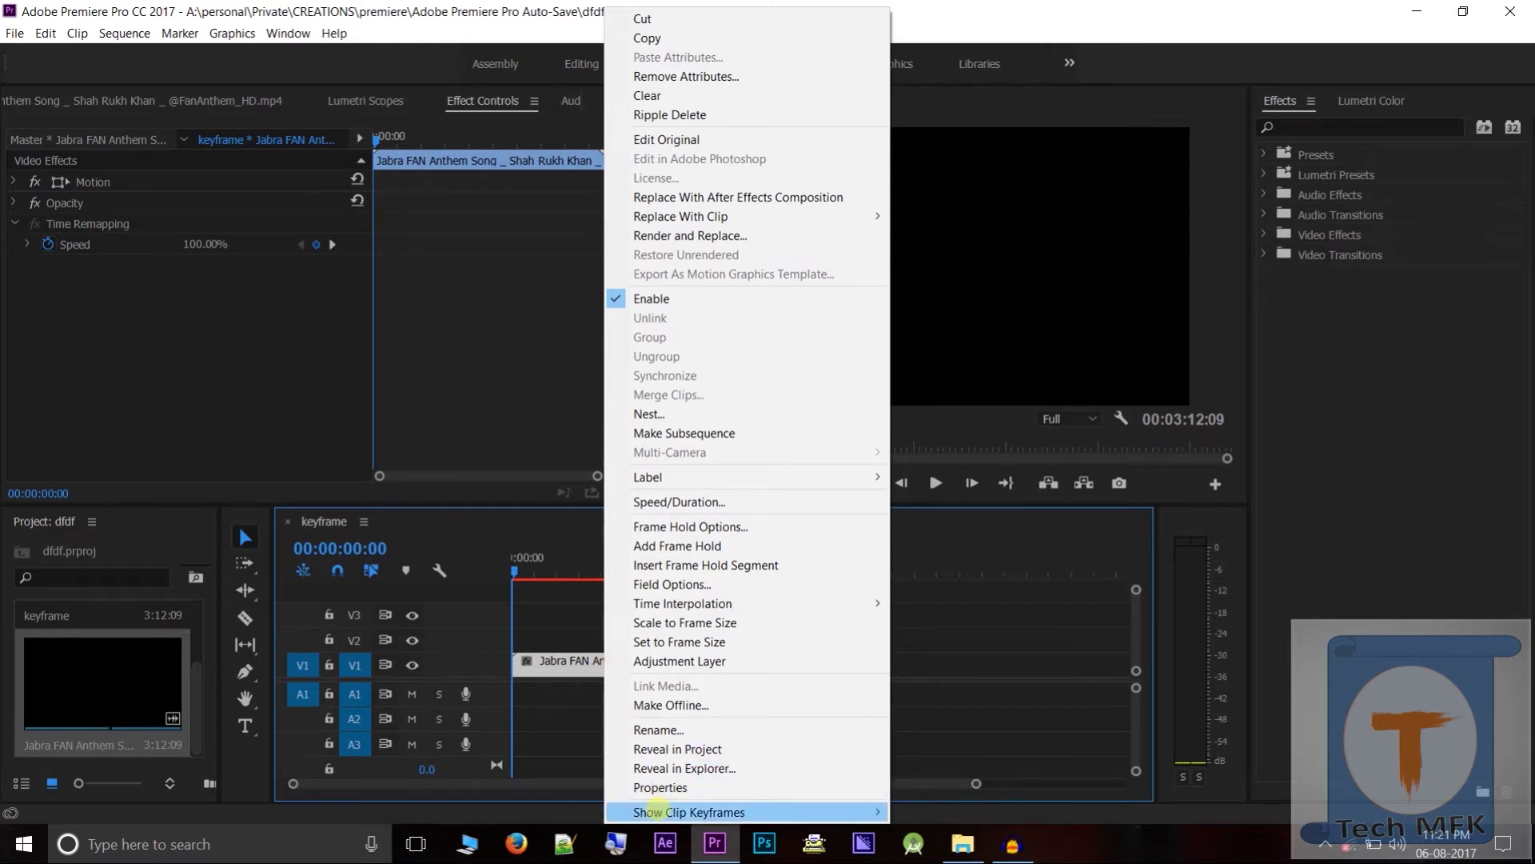
{"action": "mouse_move", "coordinate": [660, 812]}
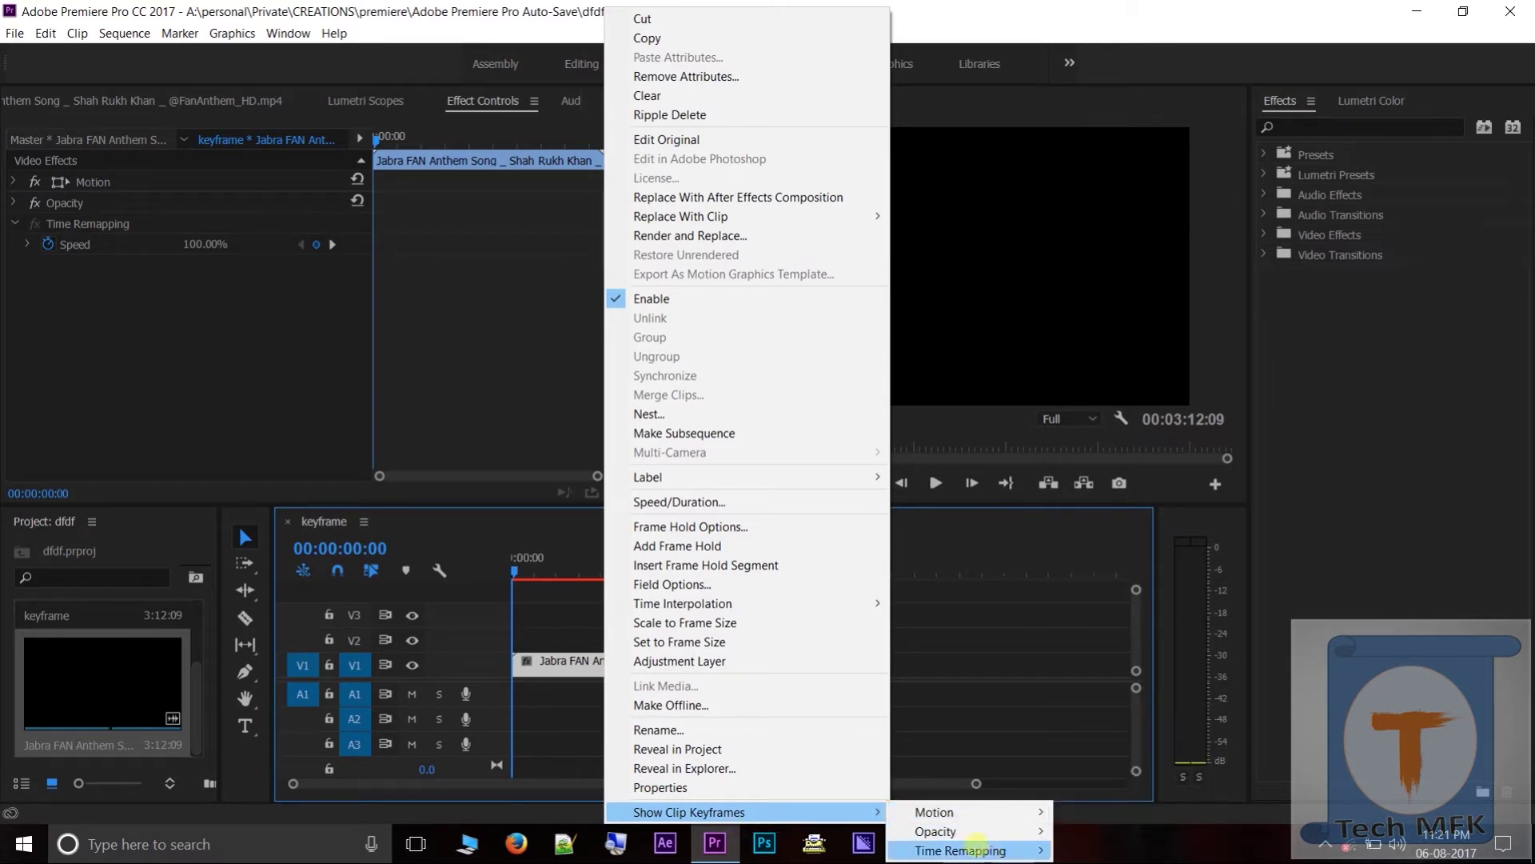
{"action": "mouse_move", "coordinate": [959, 850]}
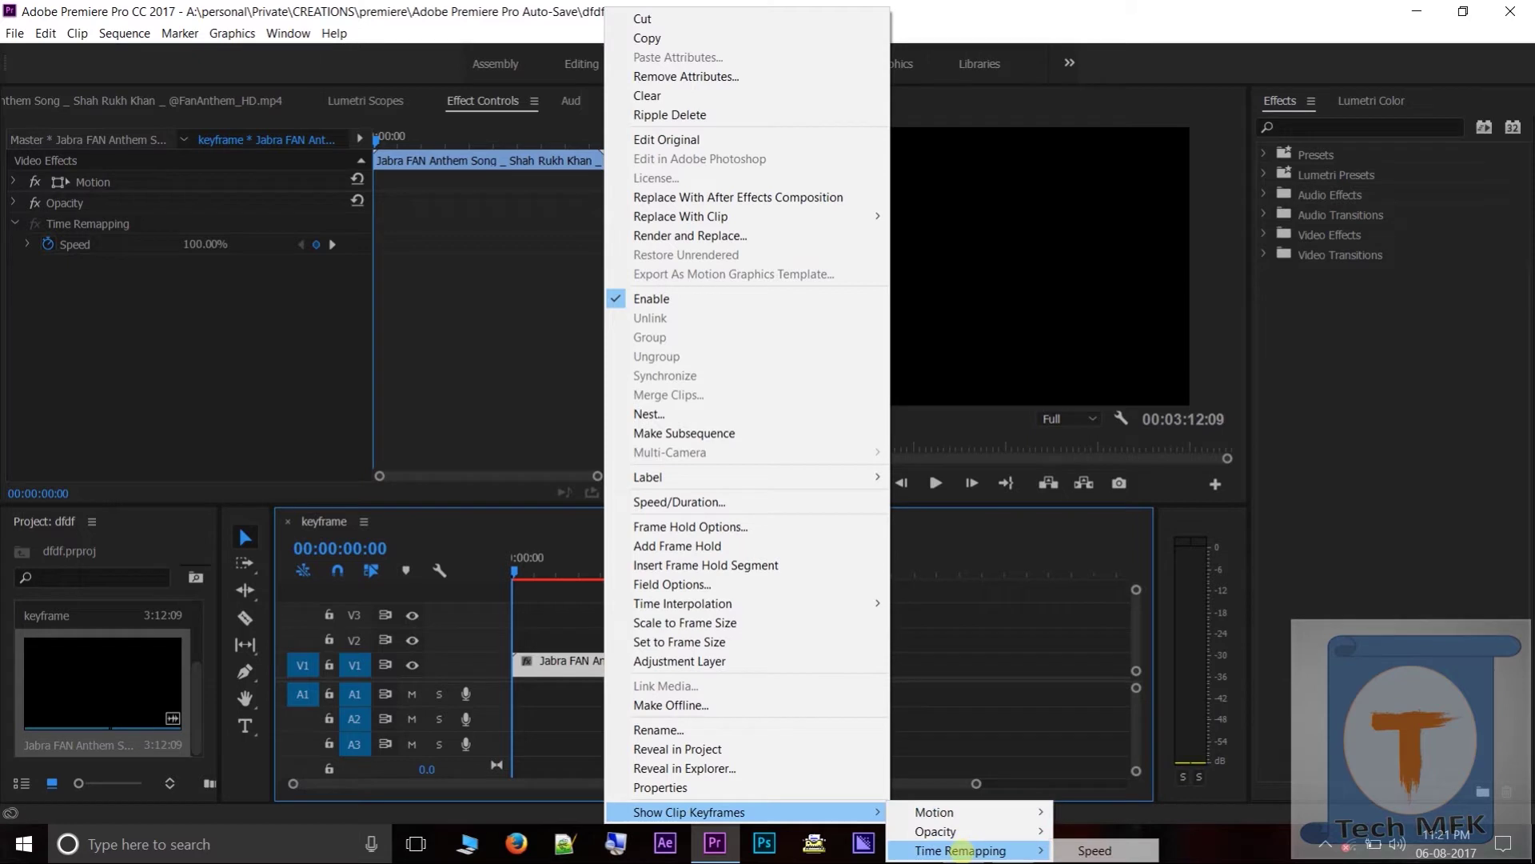
{"action": "mouse_move", "coordinate": [992, 831]}
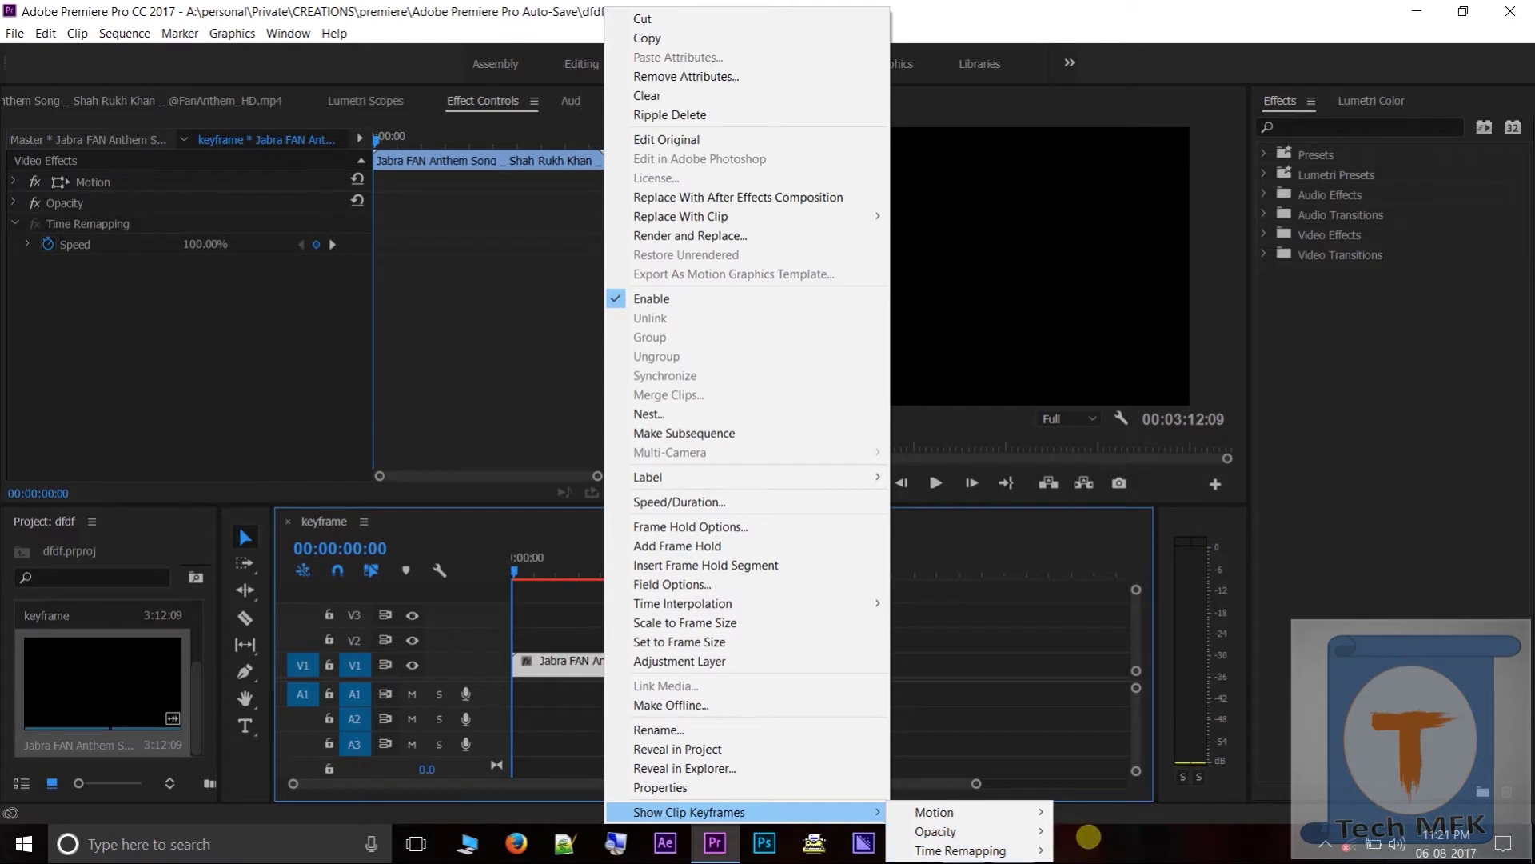
{"action": "left_click", "coordinate": [1079, 830]}
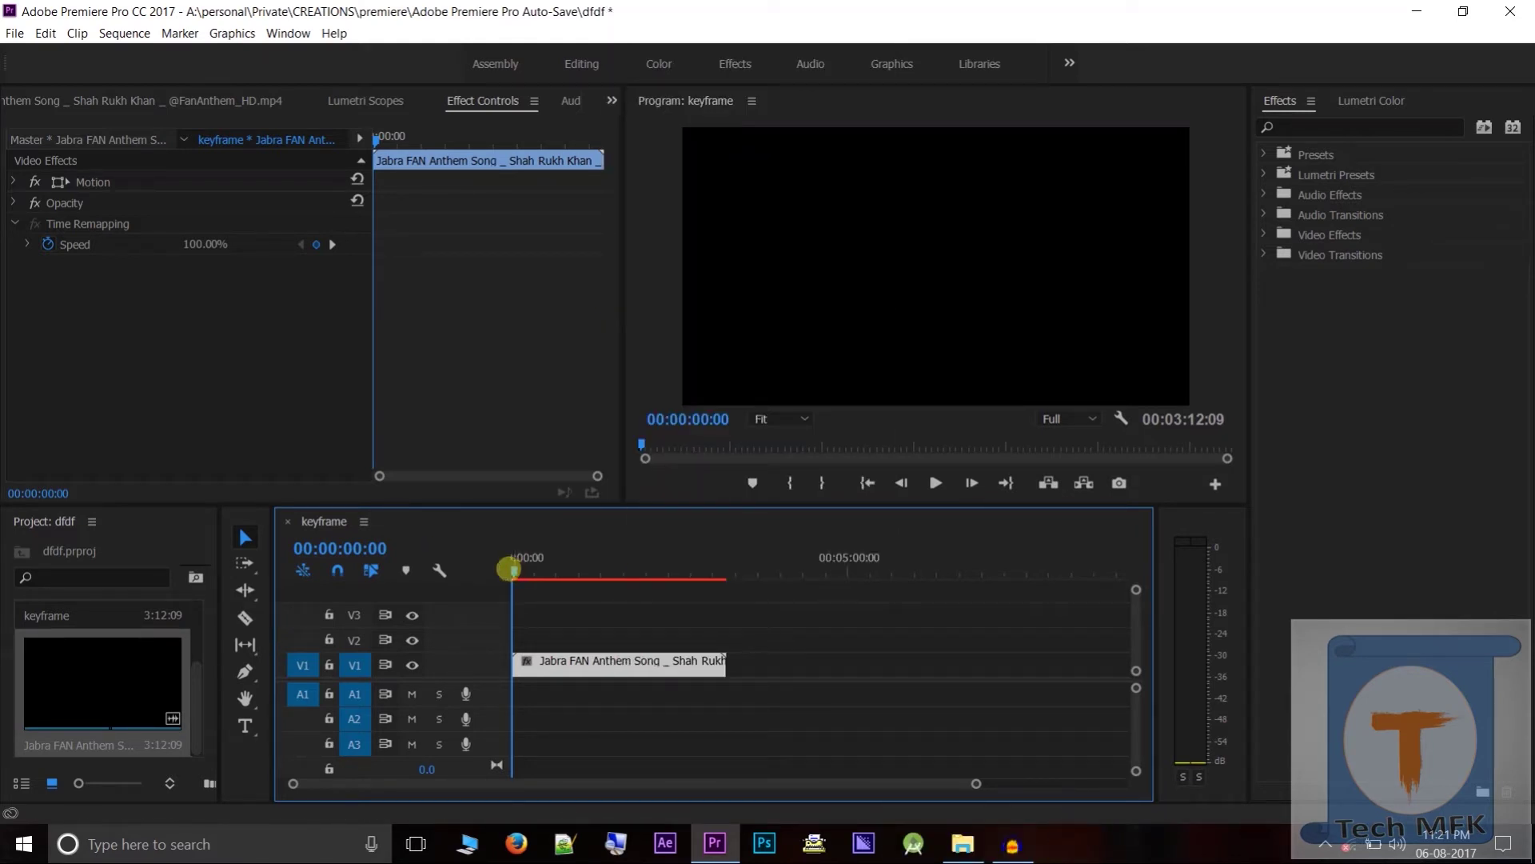
{"action": "mouse_move", "coordinate": [514, 575]}
{"action": "left_mouse_down"}
{"action": "mouse_move", "coordinate": [558, 577]}
{"action": "mouse_move", "coordinate": [515, 576]}
{"action": "left_mouse_up"}
Move the playhead to 00:00:33:00 and collapse the clip's Time Remapping section in Effect Controls
{"action": "left_click_drag", "start_coordinate": [512, 569], "coordinate": [640, 606]}
{"action": "left_click_drag", "start_coordinate": [542, 612], "coordinate": [548, 617]}
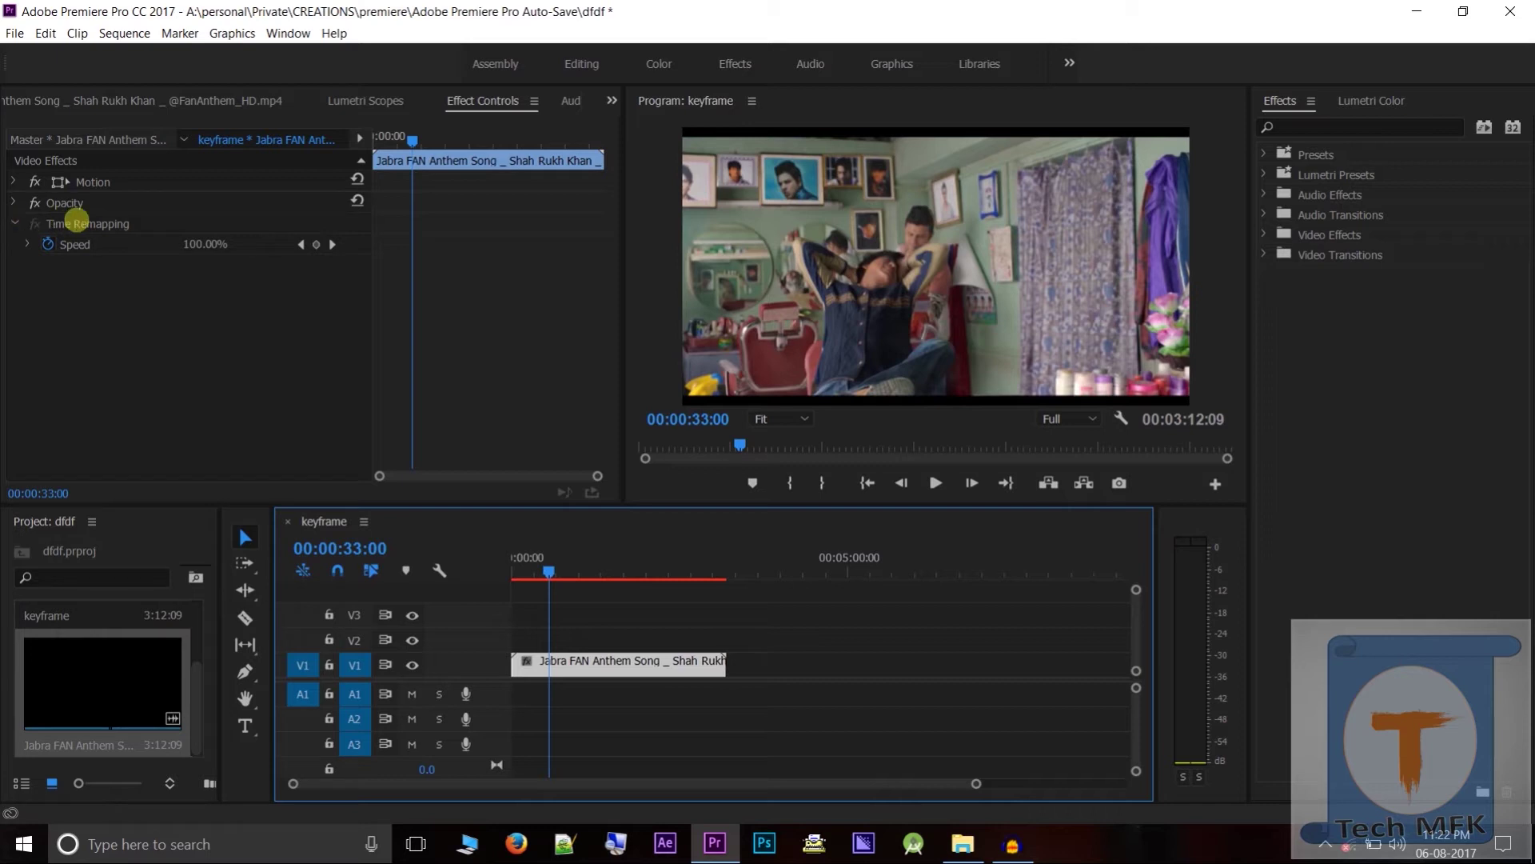
{"action": "left_click", "coordinate": [14, 222]}
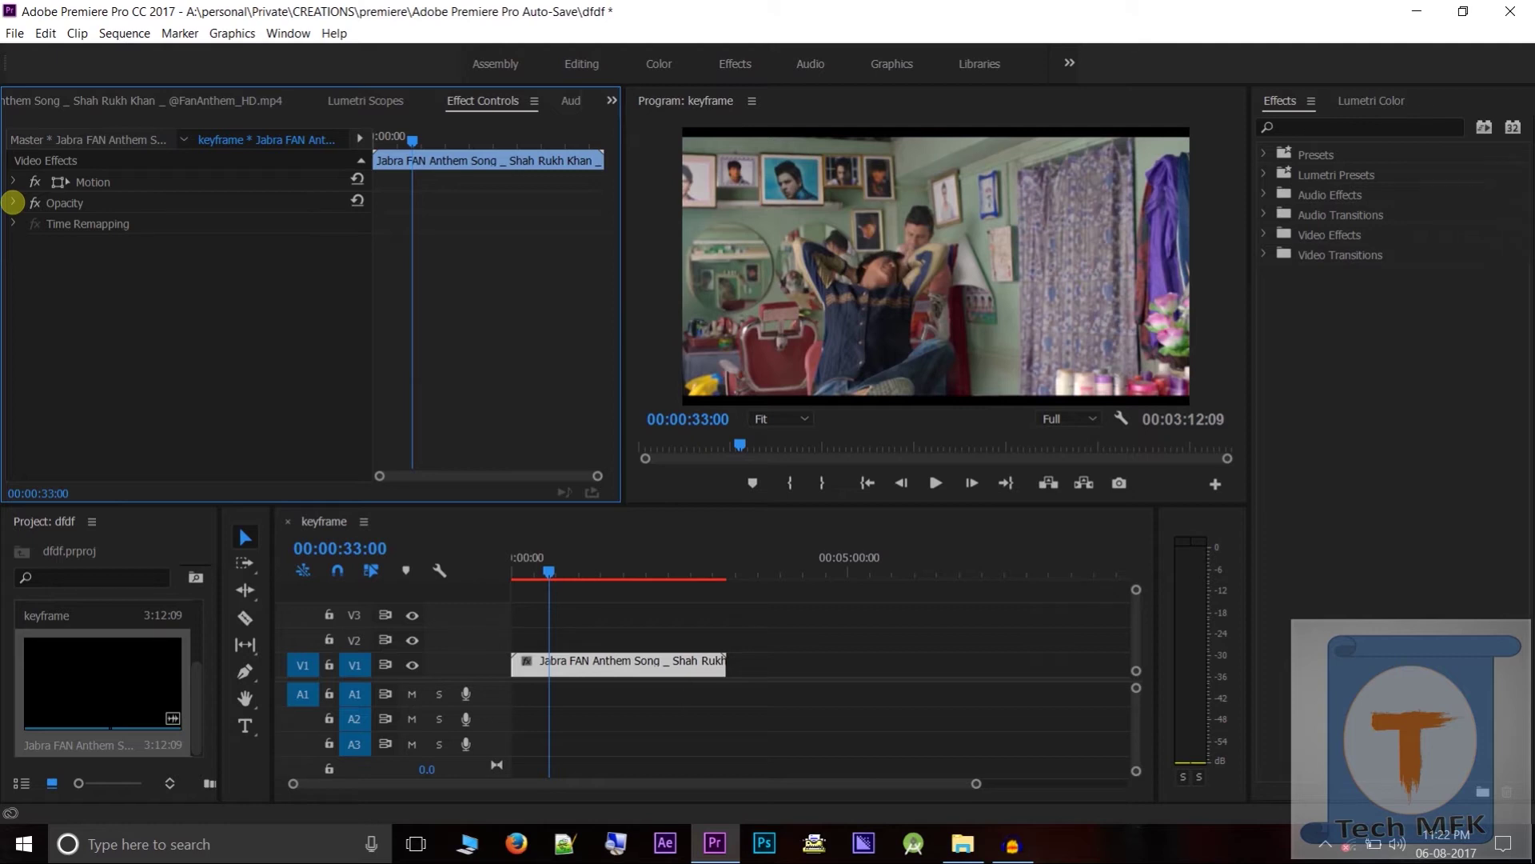
Expand the clip's Opacity section, return to 00:00:20:00, and set a 100% Opacity keyframe there
{"action": "left_click", "coordinate": [12, 202]}
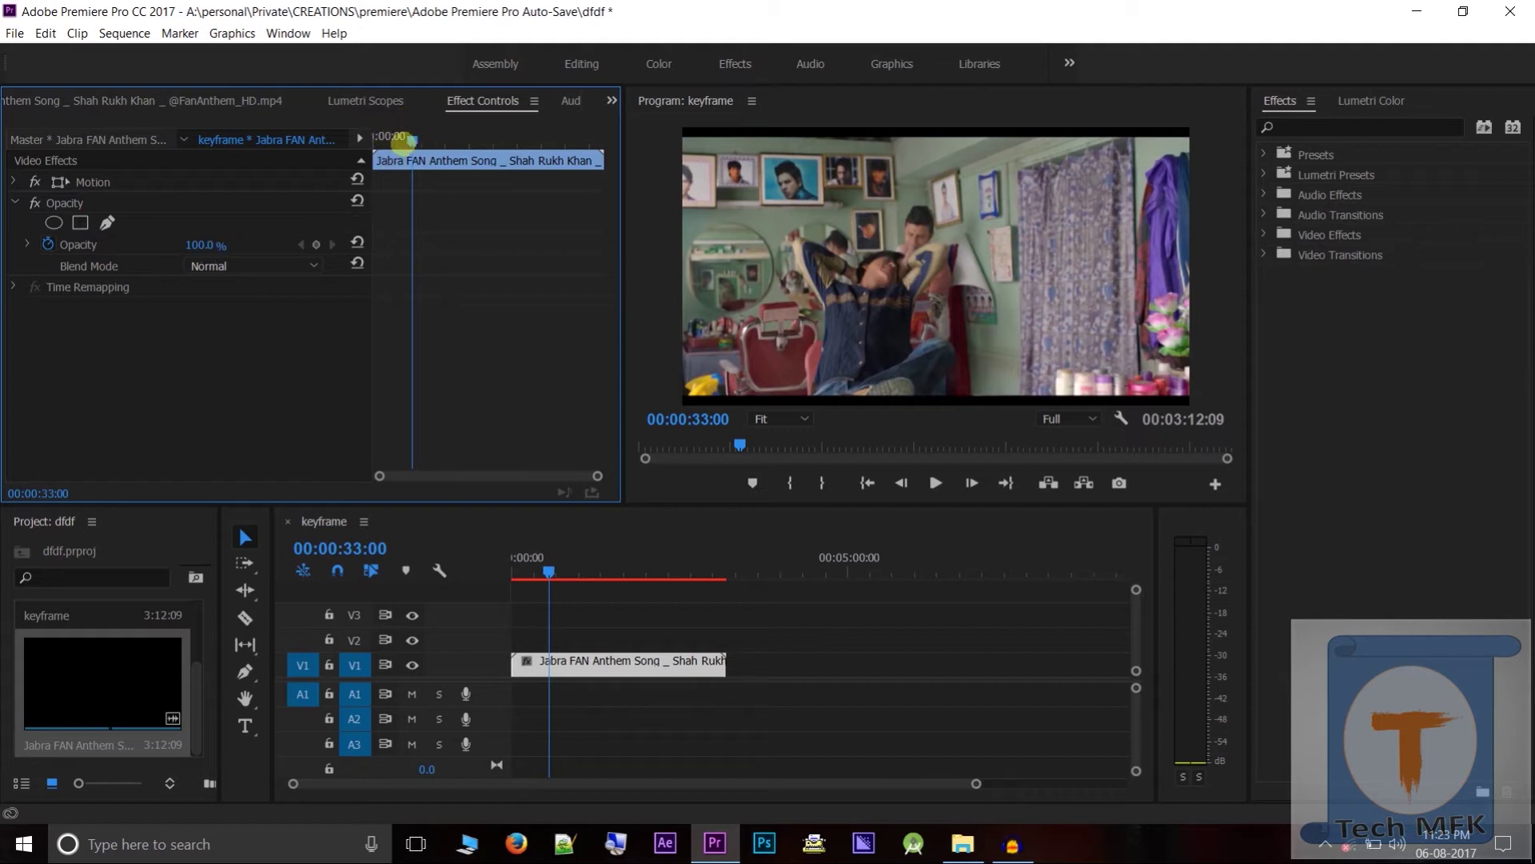
{"action": "left_click_drag", "start_coordinate": [413, 142], "coordinate": [397, 142]}
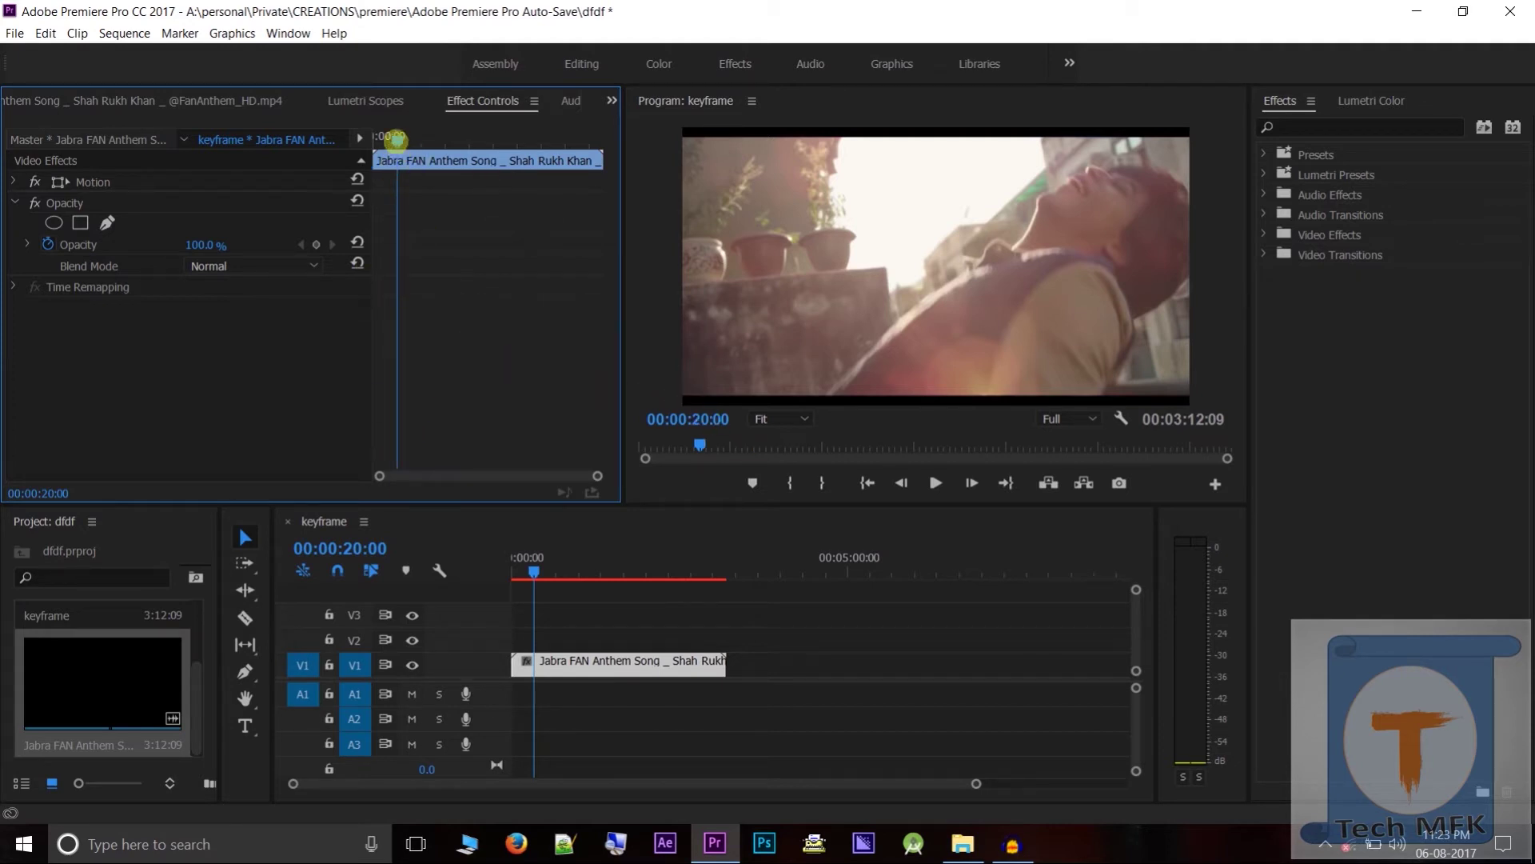
{"action": "left_click_drag", "start_coordinate": [398, 140], "coordinate": [489, 140]}
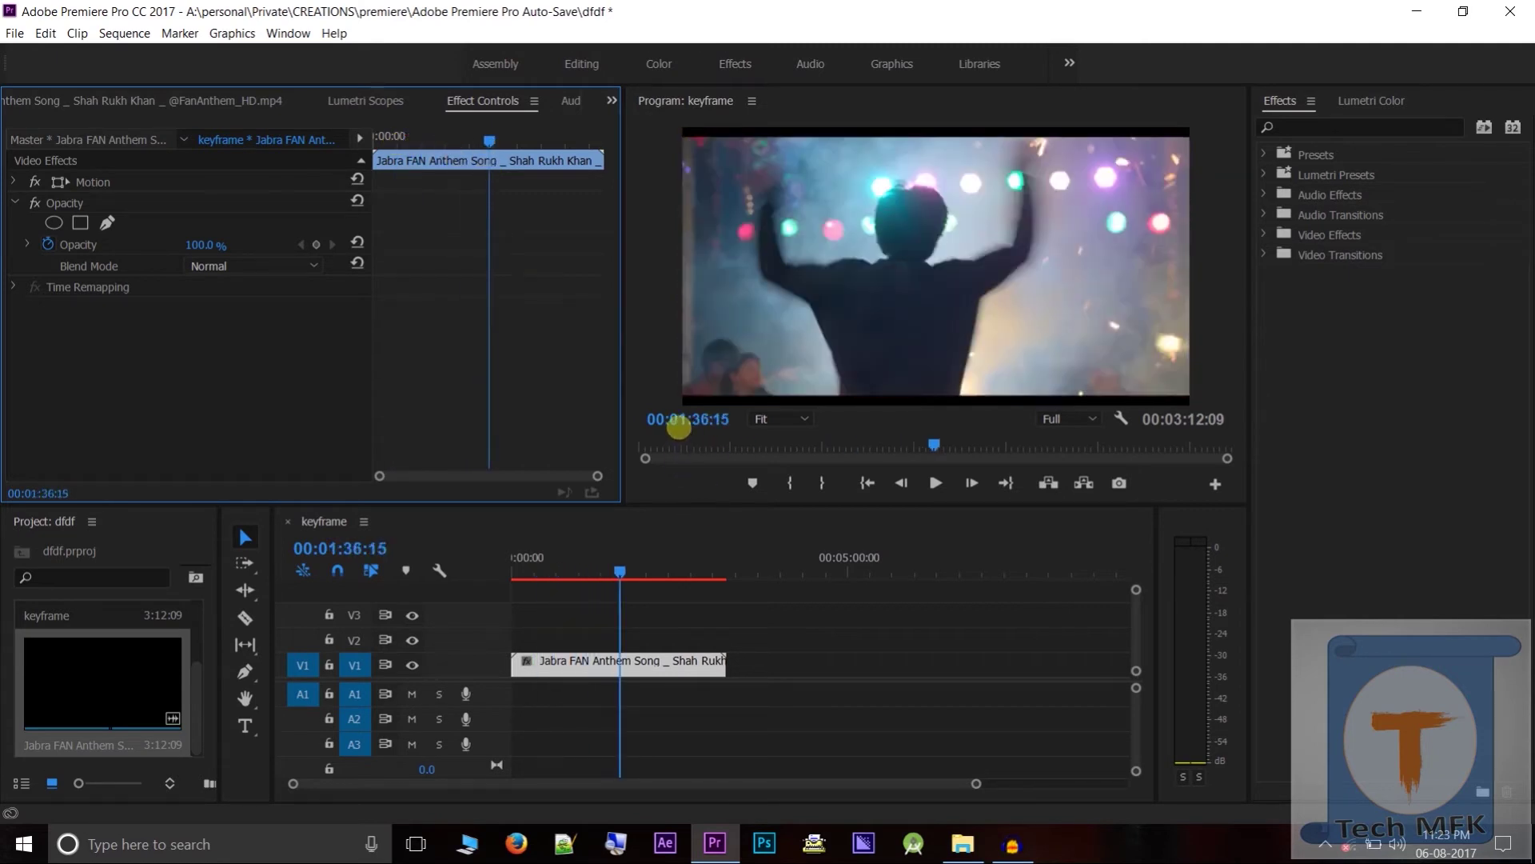
{"action": "left_click_drag", "start_coordinate": [487, 144], "coordinate": [397, 128]}
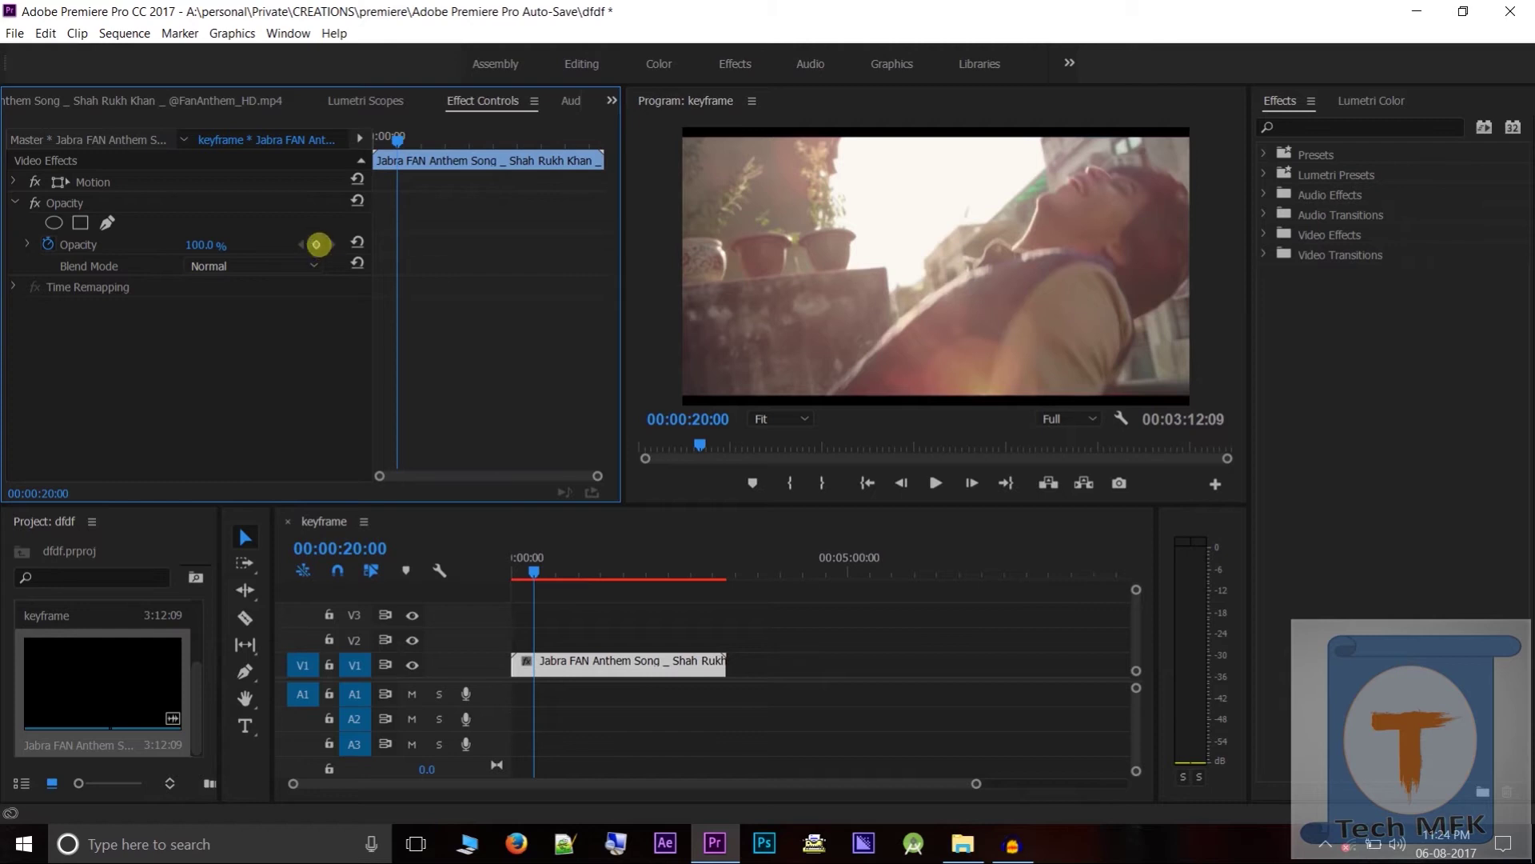
{"action": "left_click", "coordinate": [316, 244]}
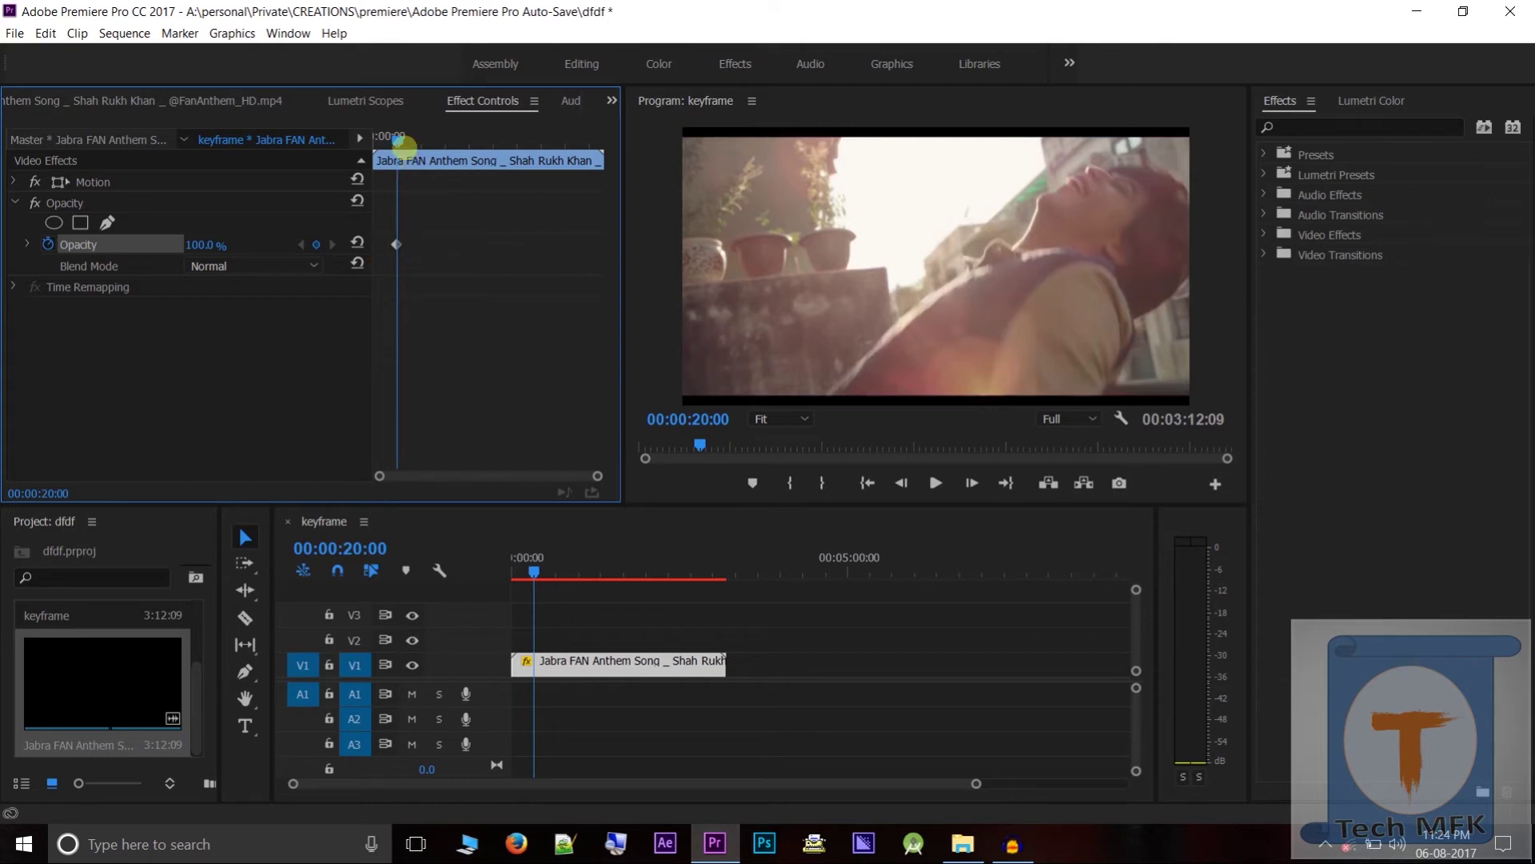
Add an Opacity keyframe at 00:01:11:15 and lower its value to 0.0%
{"action": "left_click_drag", "start_coordinate": [396, 138], "coordinate": [457, 141]}
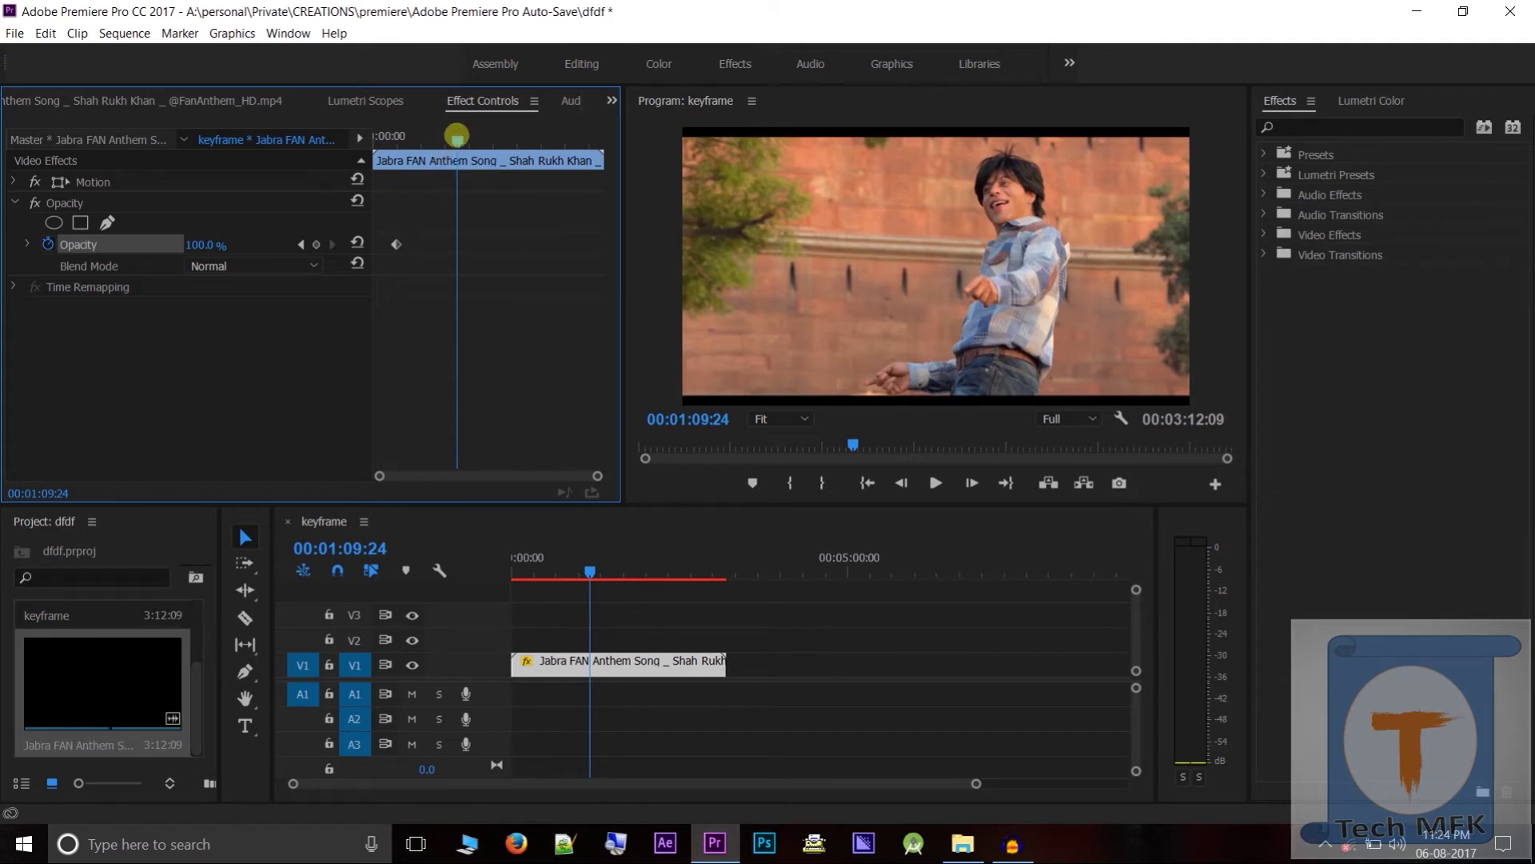
{"action": "left_click_drag", "start_coordinate": [457, 135], "coordinate": [459, 210]}
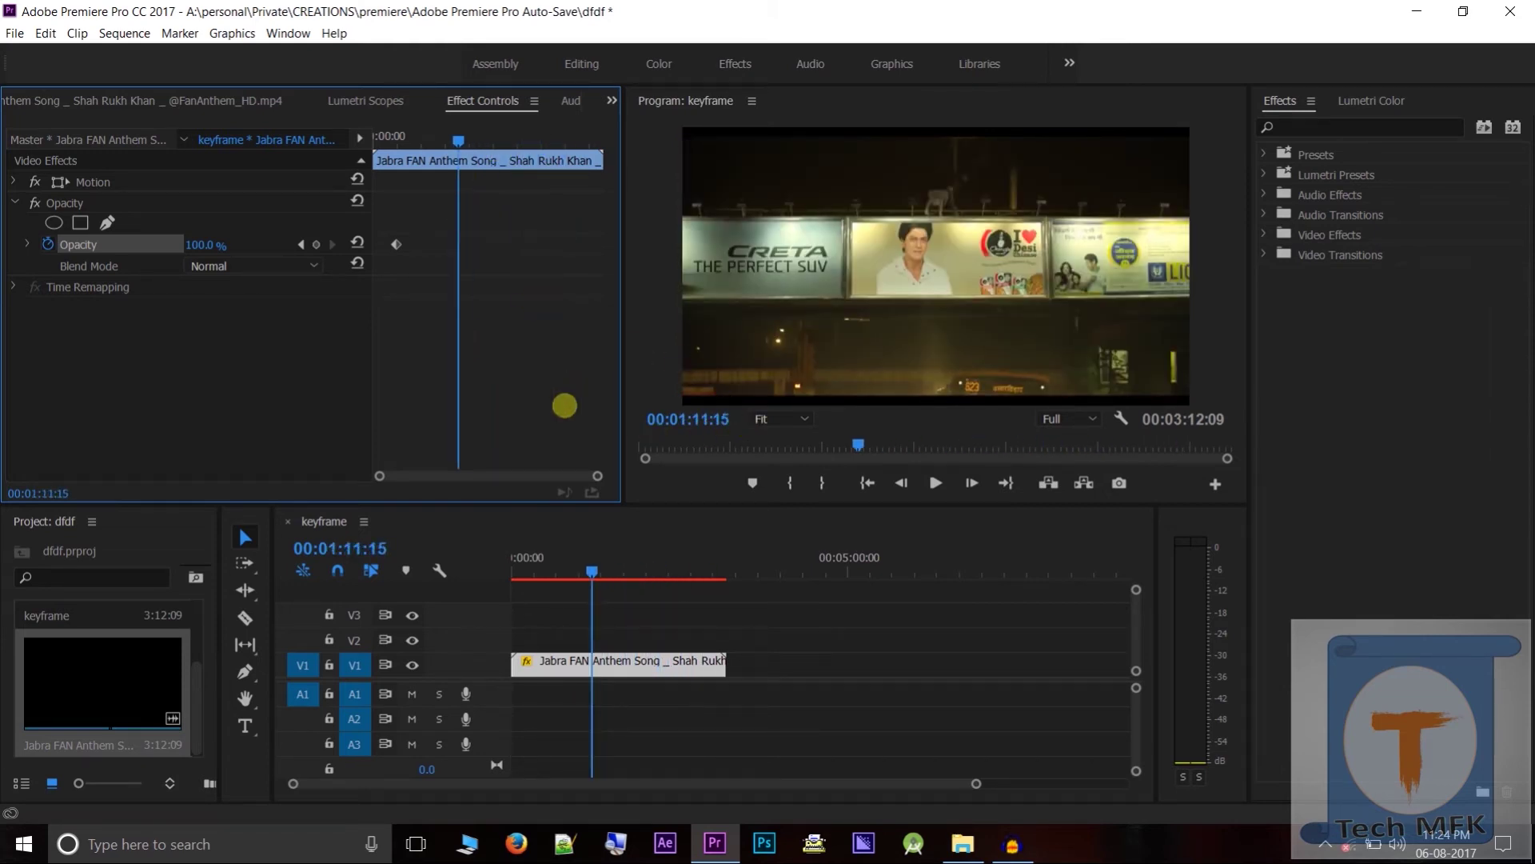
{"action": "left_click", "coordinate": [317, 246]}
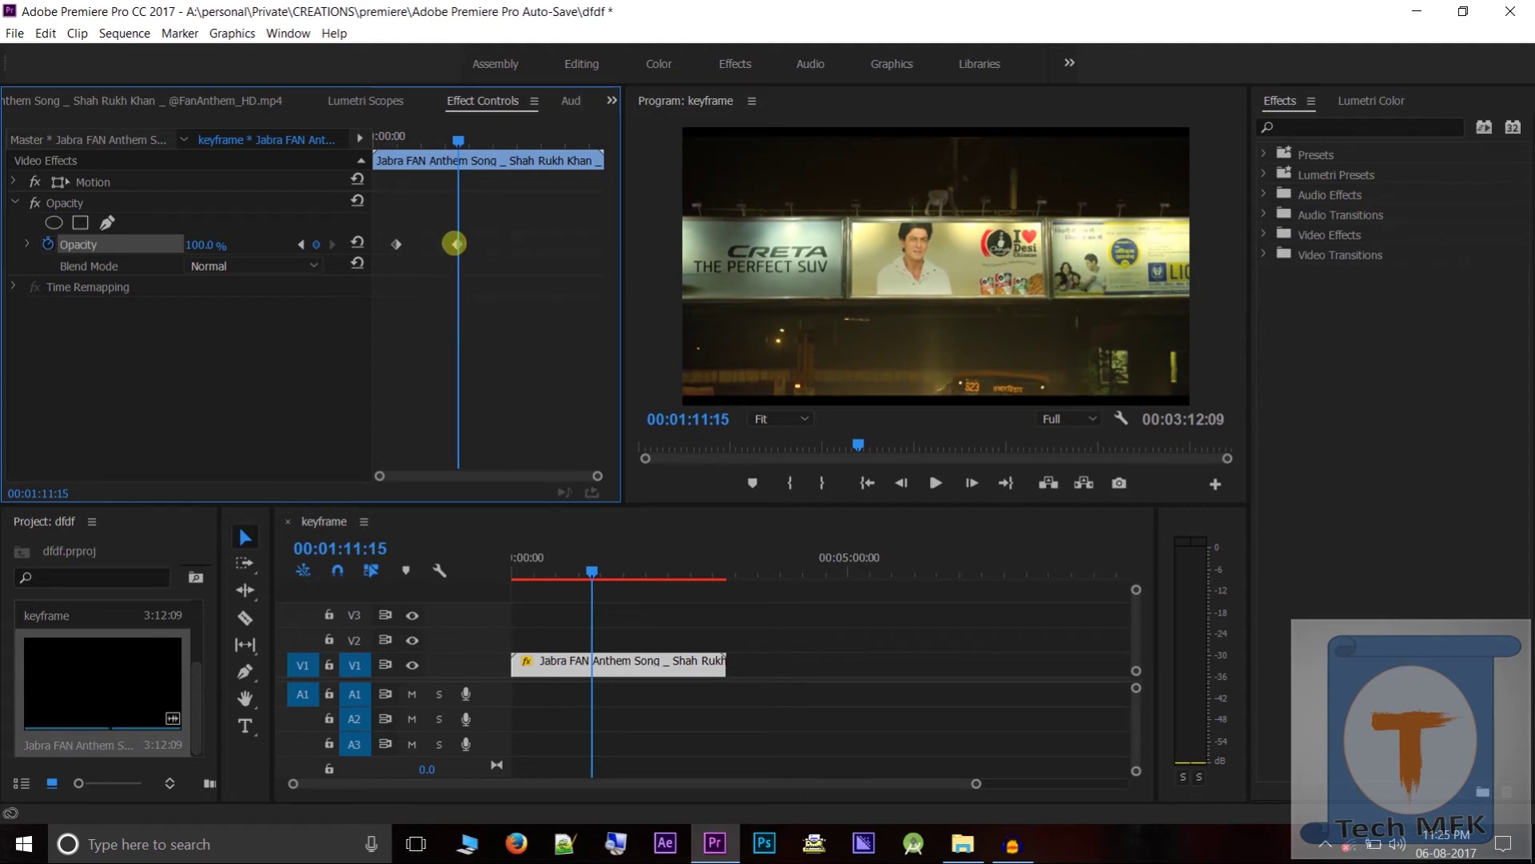
{"action": "left_click", "coordinate": [200, 244]}
{"action": "left_click_drag", "start_coordinate": [202, 241], "coordinate": [77, 251]}
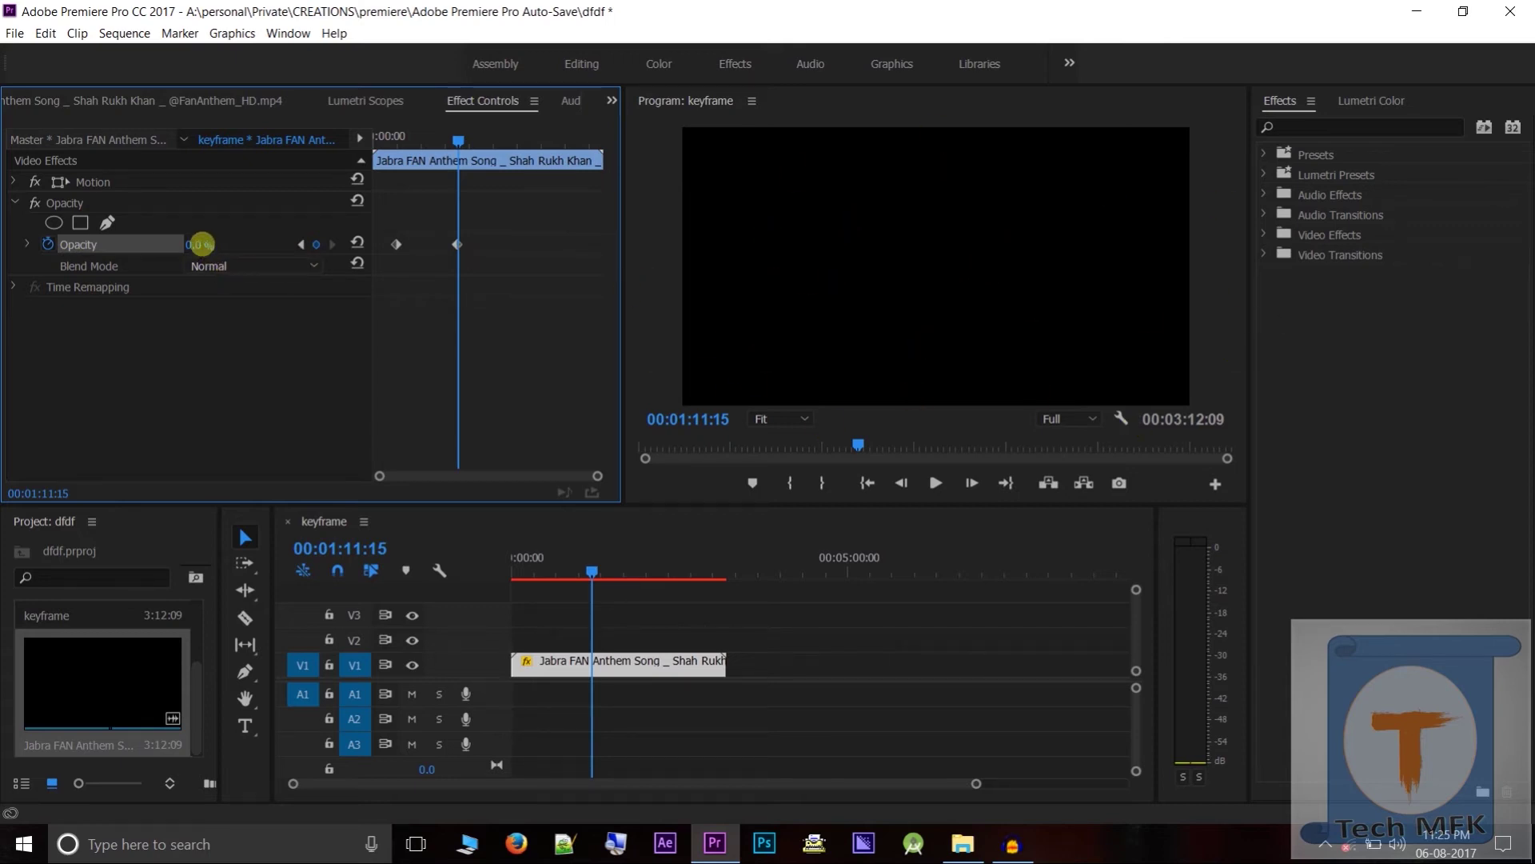
{"action": "mouse_move", "coordinate": [197, 244]}
{"action": "left_mouse_down"}
{"action": "mouse_move", "coordinate": [340, 243]}
{"action": "mouse_move", "coordinate": [195, 243]}
{"action": "left_mouse_up"}
{"action": "left_click_drag", "start_coordinate": [458, 141], "coordinate": [354, 150]}
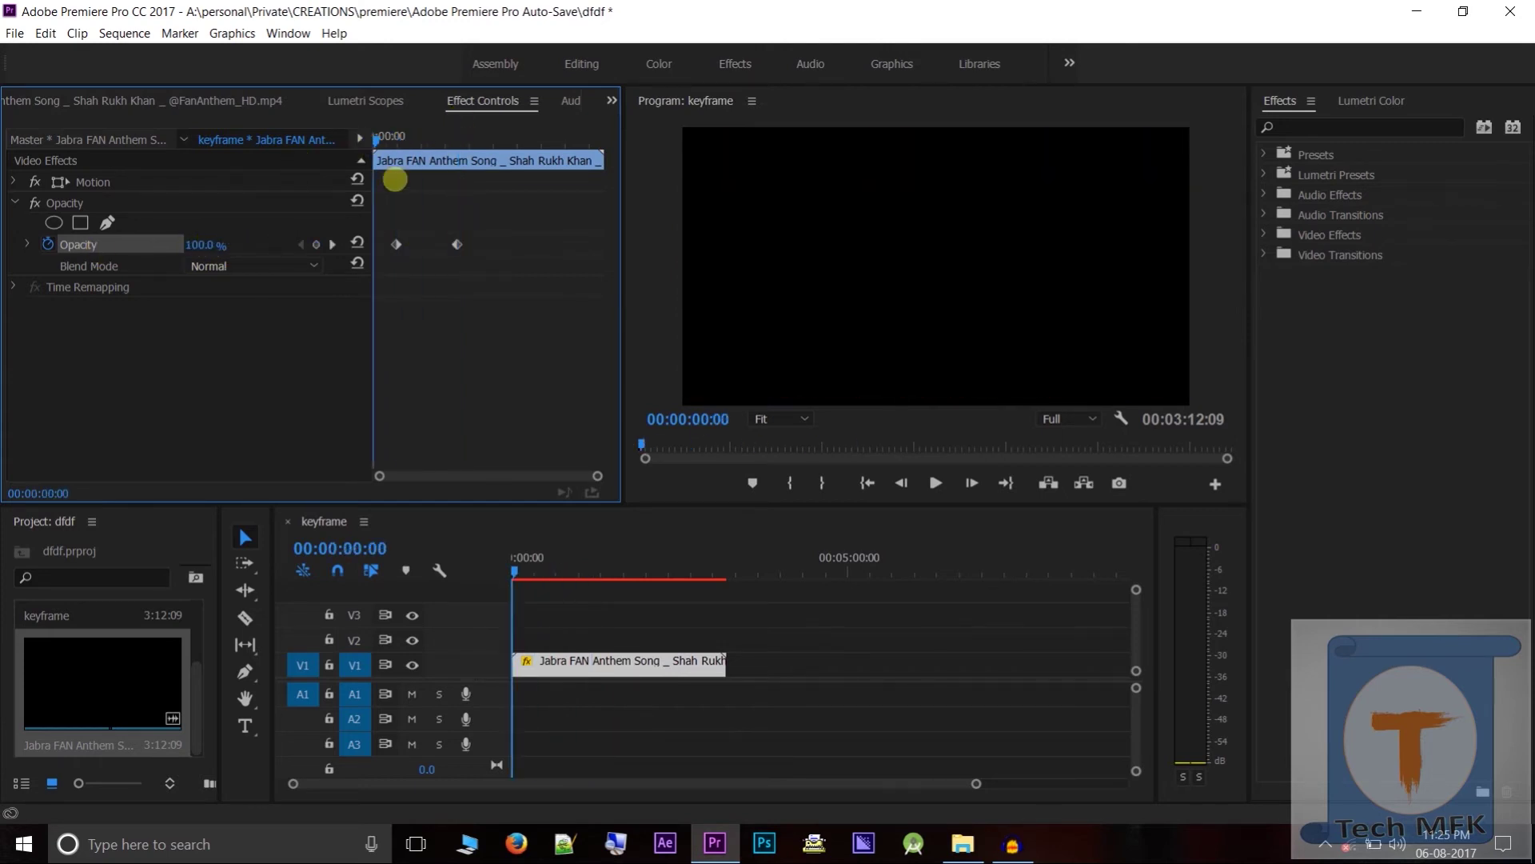
{"action": "left_click", "coordinate": [935, 483]}
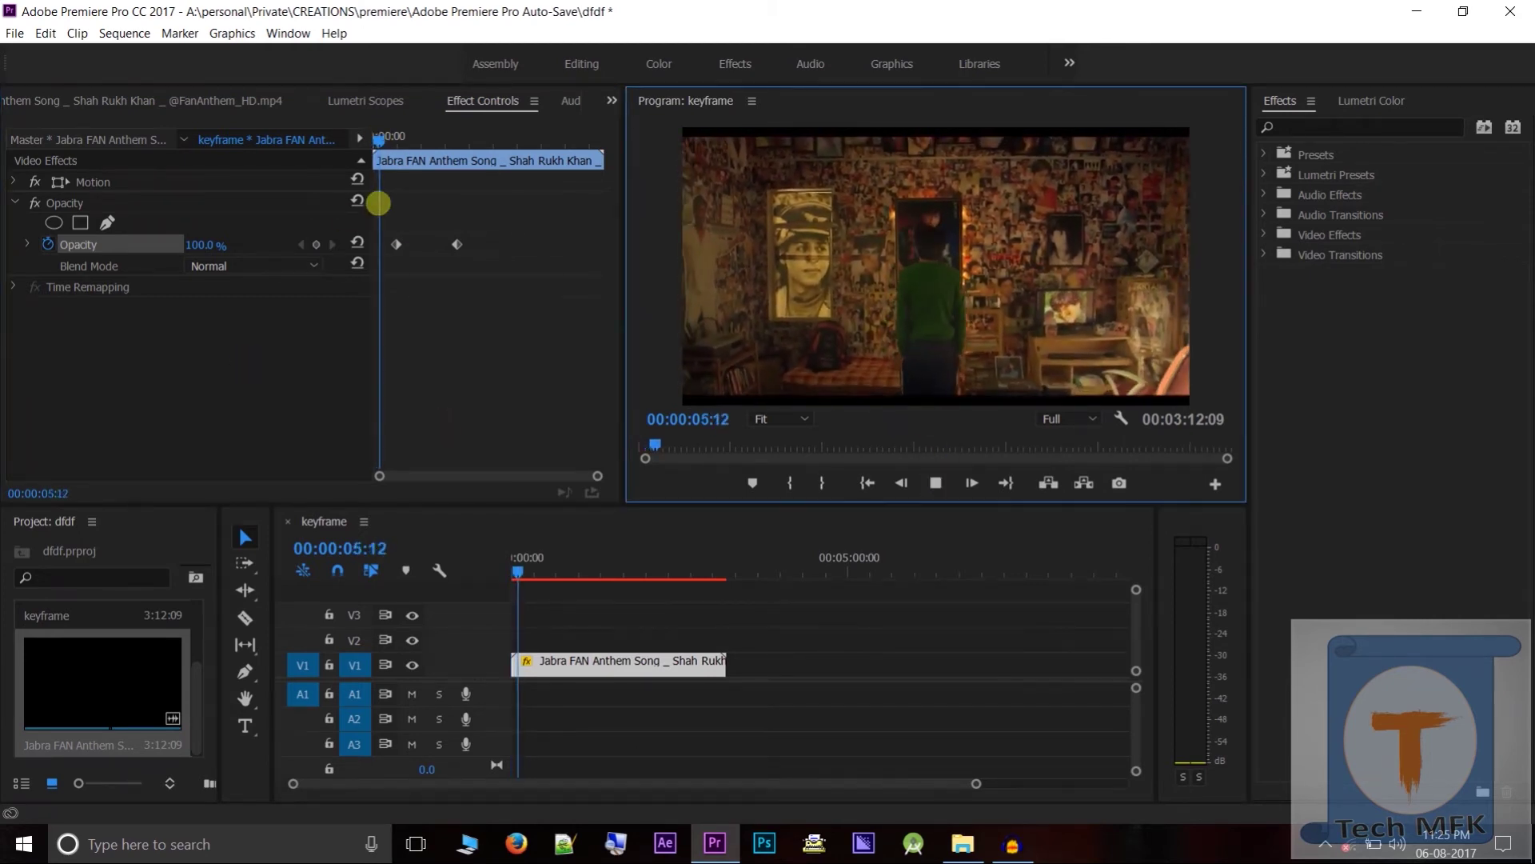
{"action": "left_click_drag", "start_coordinate": [380, 144], "coordinate": [399, 148]}
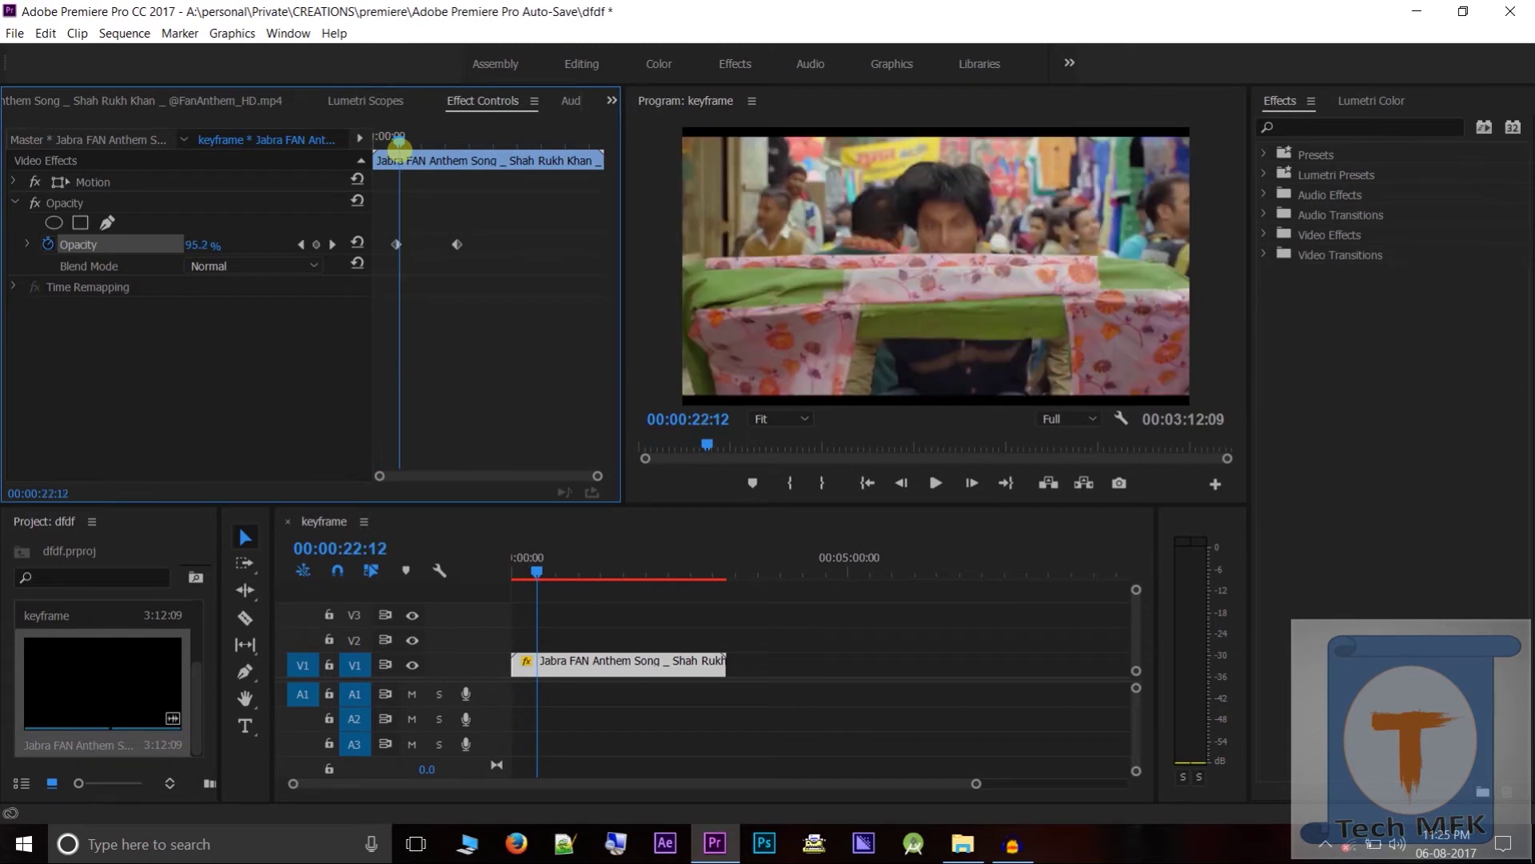
{"action": "left_click", "coordinate": [936, 483]}
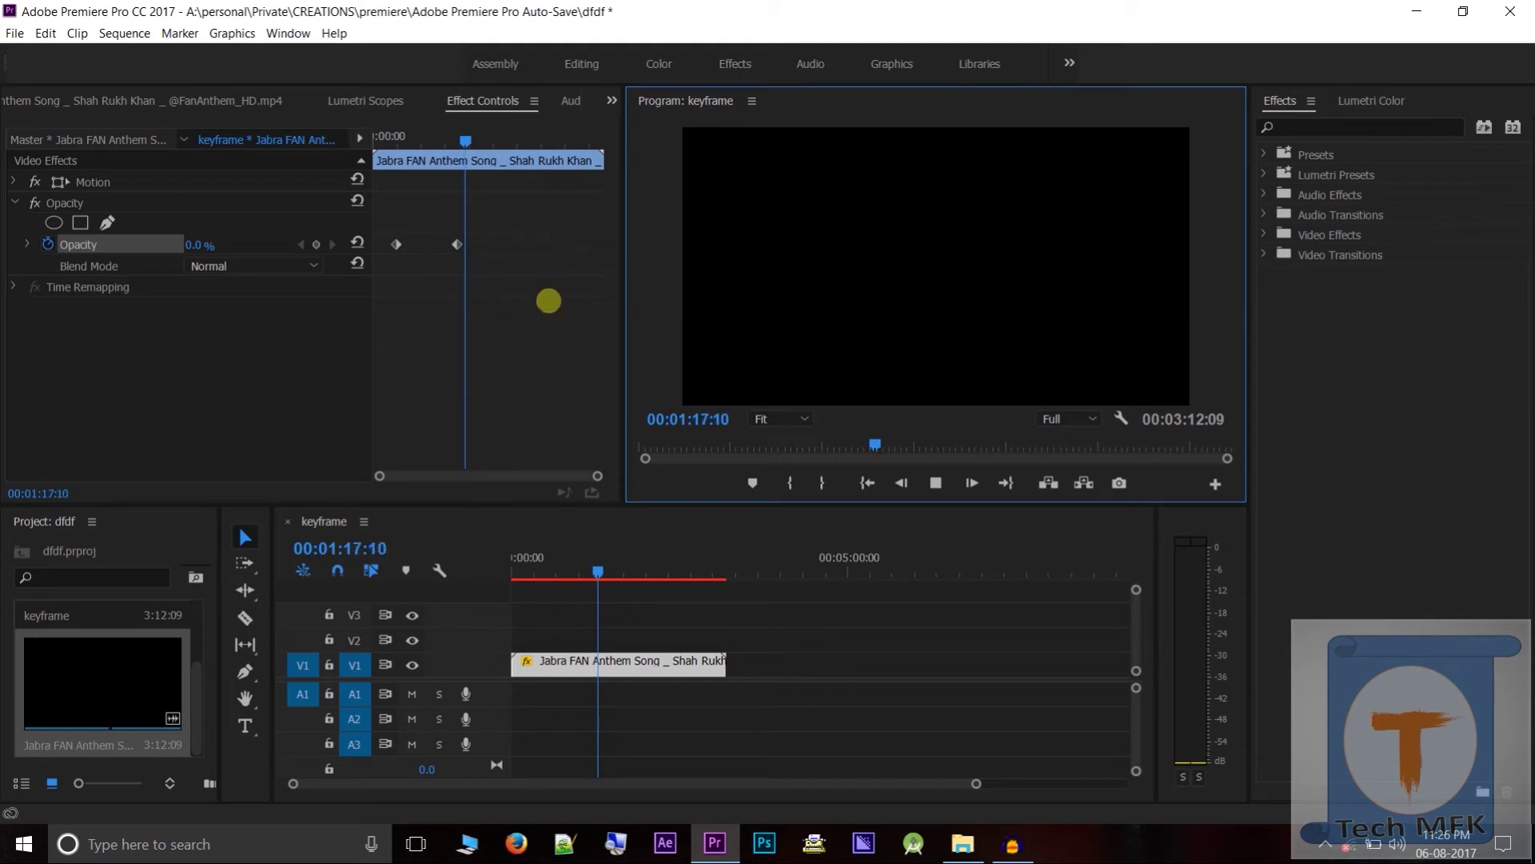
{"action": "left_click_drag", "start_coordinate": [480, 136], "coordinate": [504, 141]}
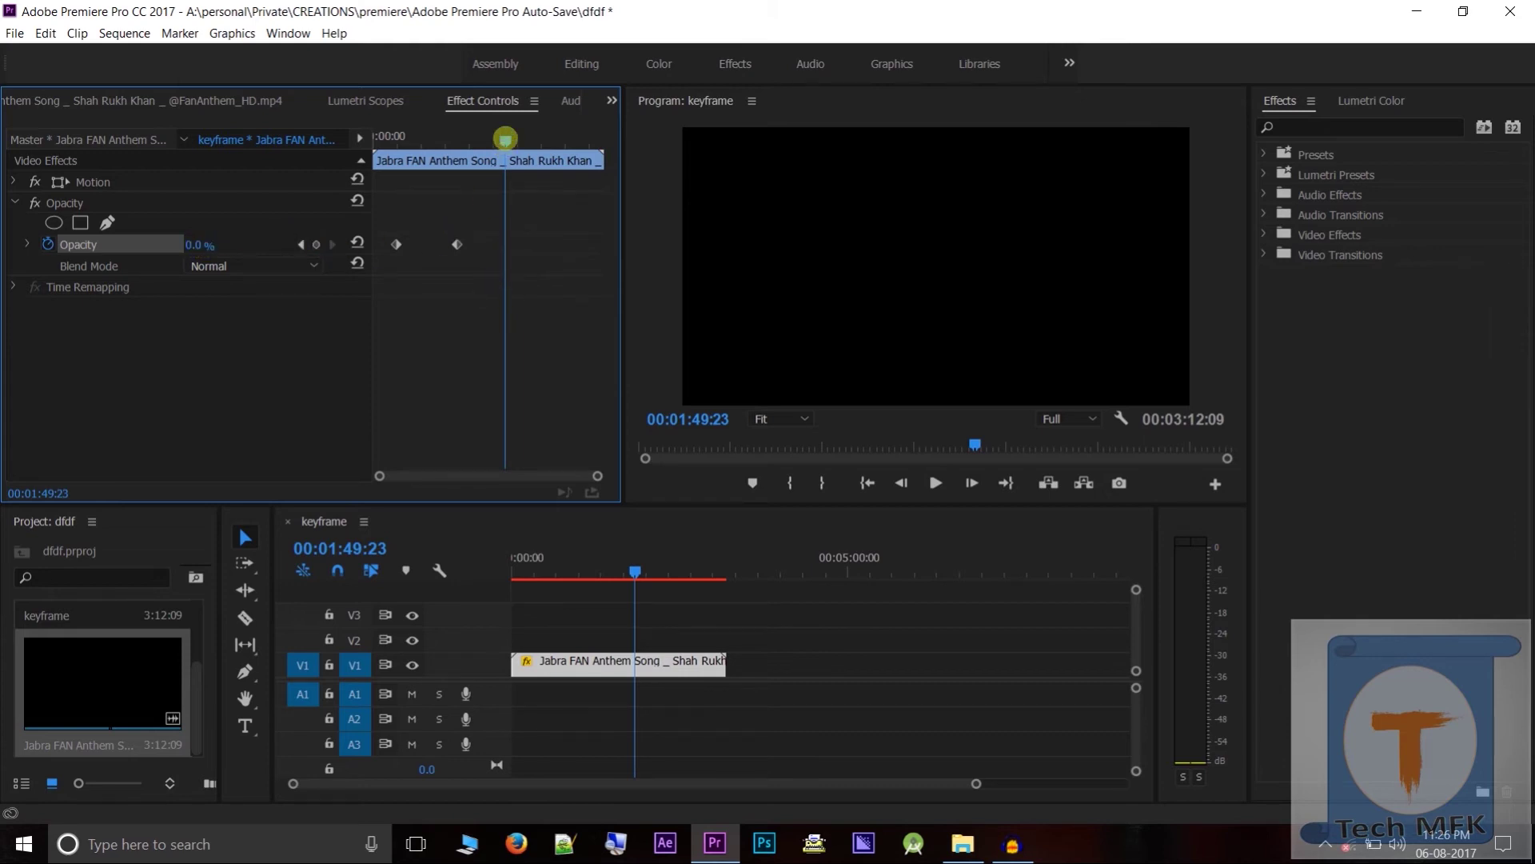
{"action": "mouse_move", "coordinate": [498, 138]}
{"action": "left_mouse_down"}
{"action": "mouse_move", "coordinate": [459, 137]}
{"action": "mouse_move", "coordinate": [507, 140]}
{"action": "left_mouse_up"}
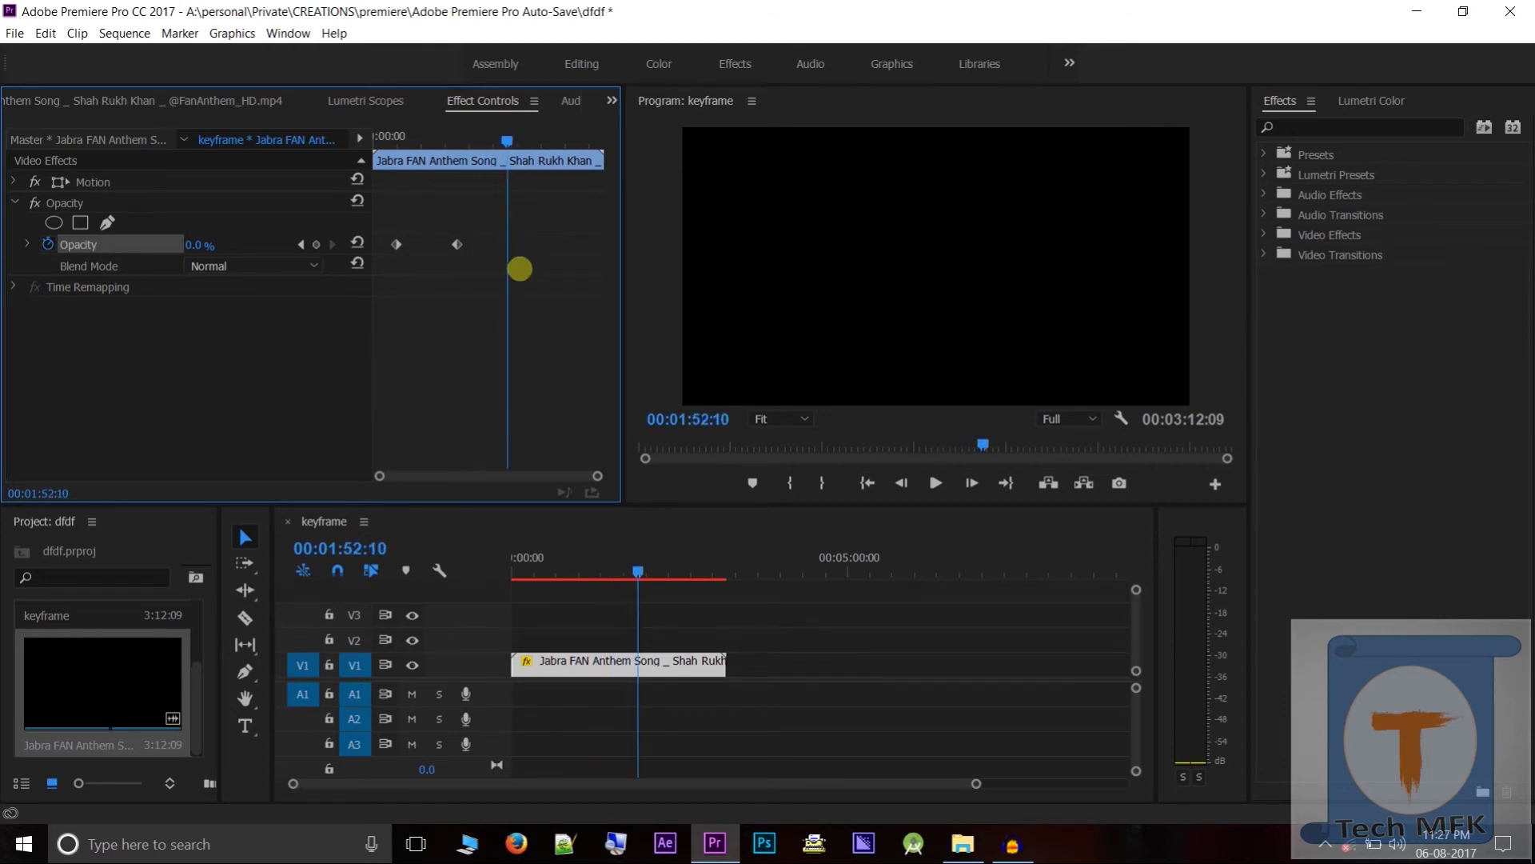
{"action": "left_click_drag", "start_coordinate": [507, 142], "coordinate": [502, 144]}
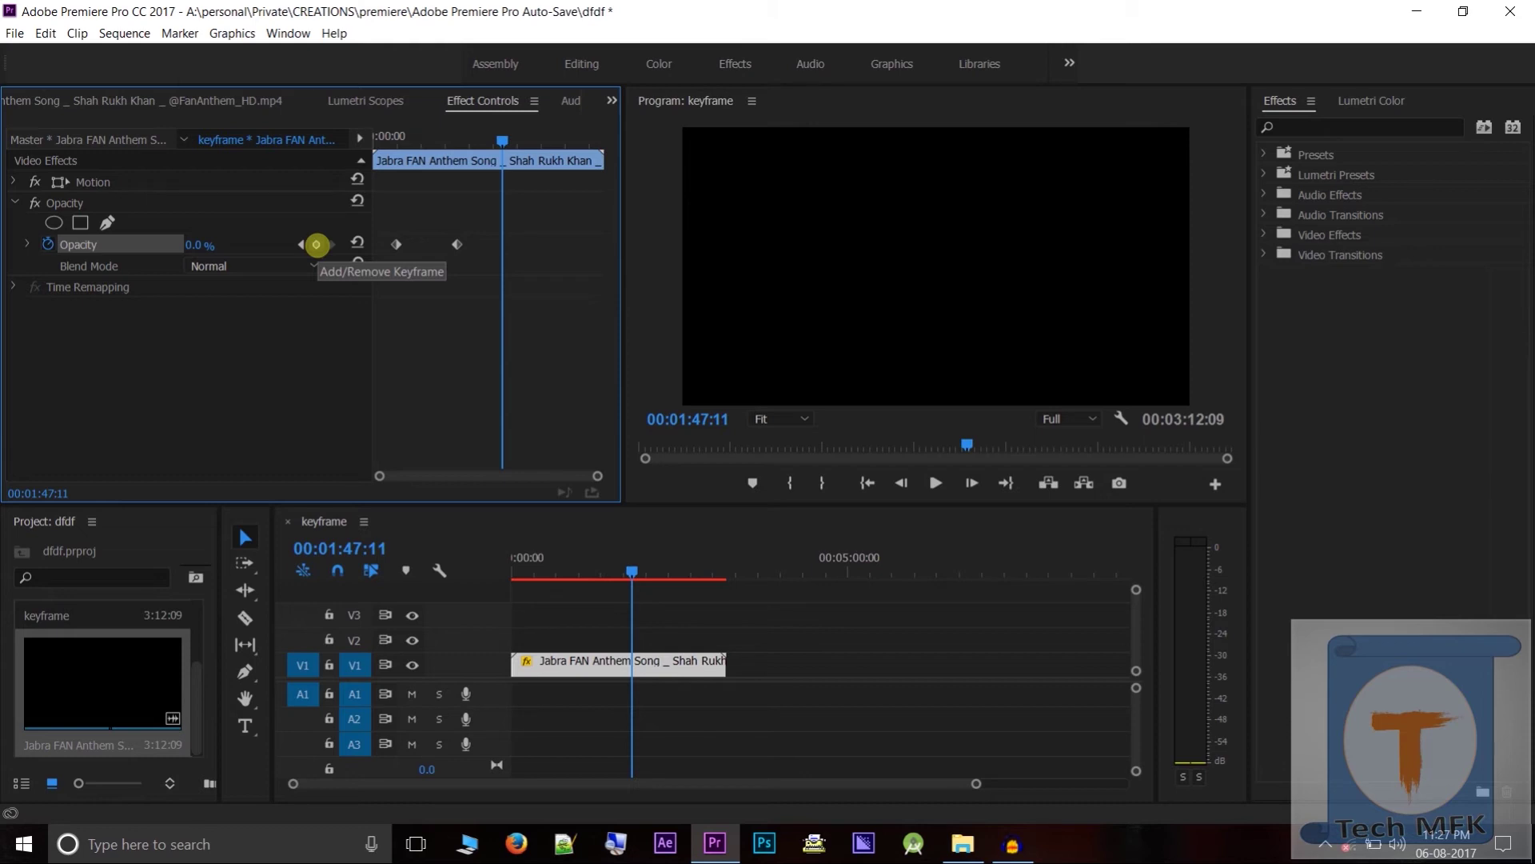
Add a third Opacity keyframe at 00:01:46:15 set to 100.0%, then scrub back to 00:00:44:24
{"action": "left_click", "coordinate": [317, 244]}
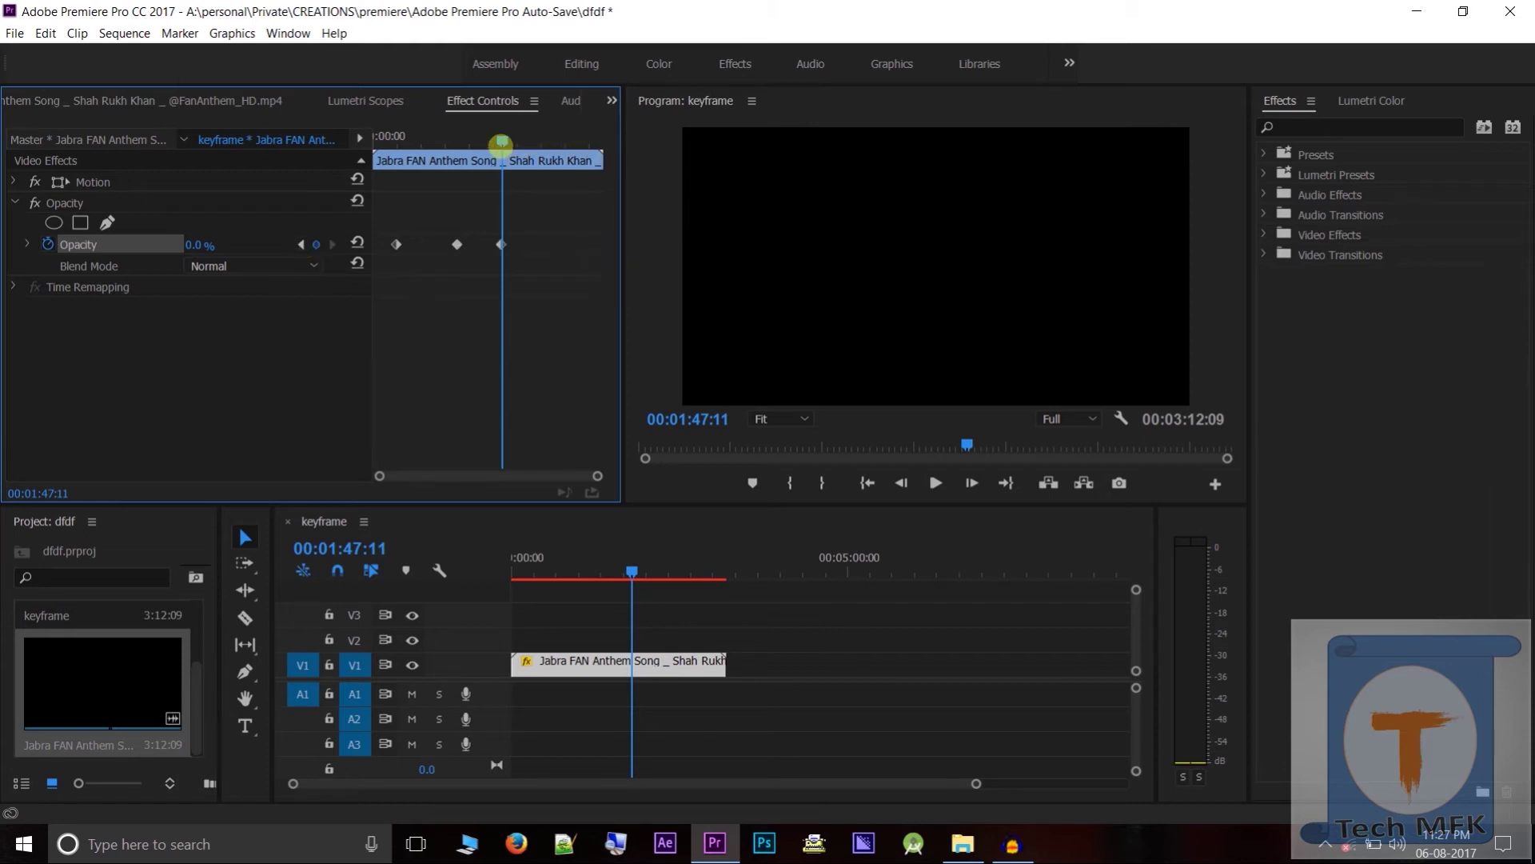
{"action": "left_click_drag", "start_coordinate": [502, 142], "coordinate": [459, 146]}
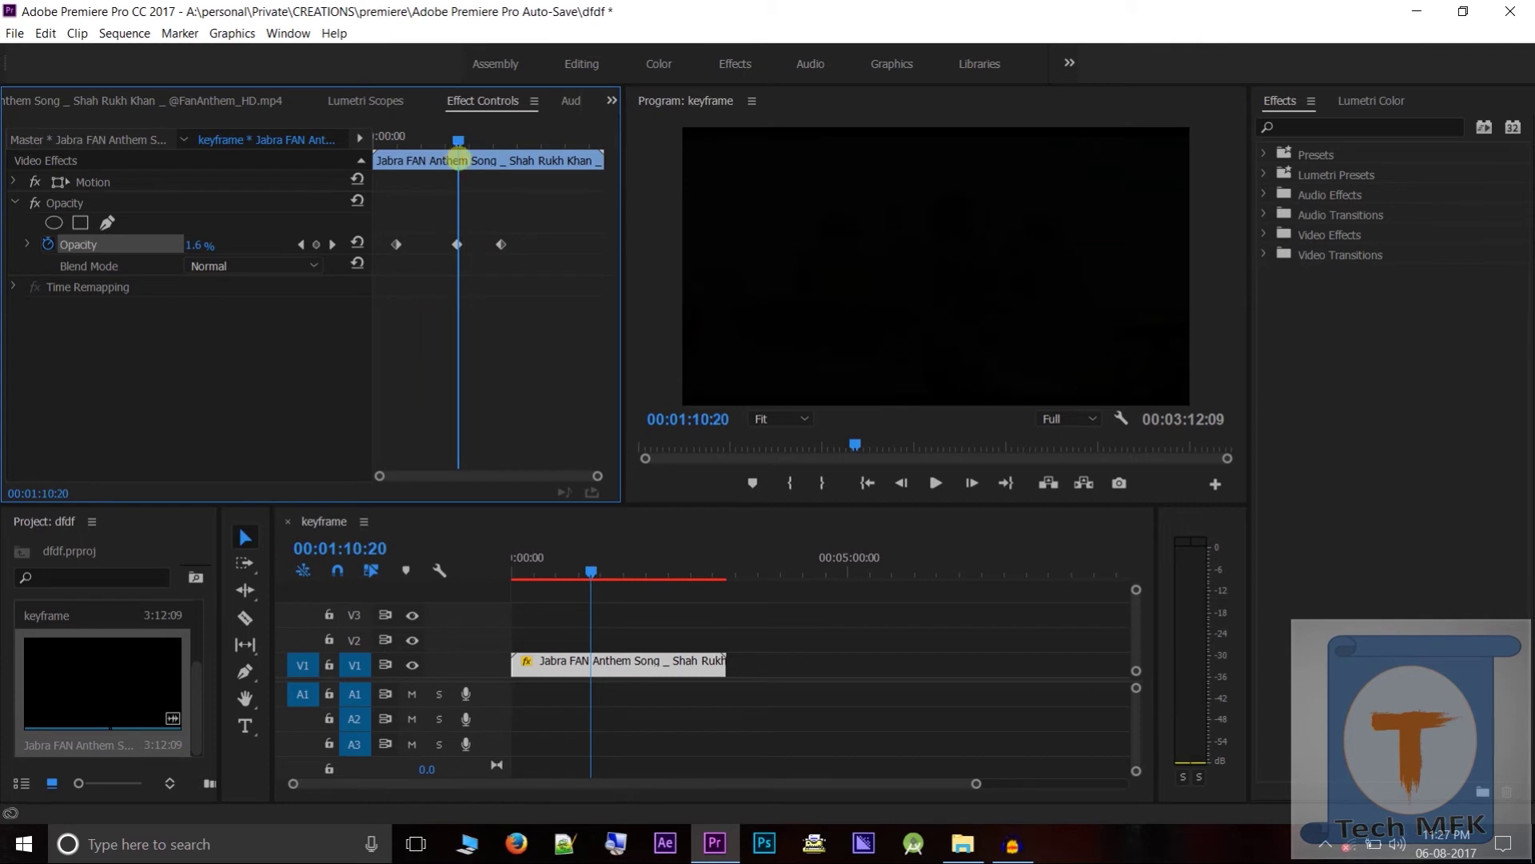
{"action": "left_click", "coordinate": [464, 138]}
{"action": "left_click_drag", "start_coordinate": [464, 138], "coordinate": [501, 141]}
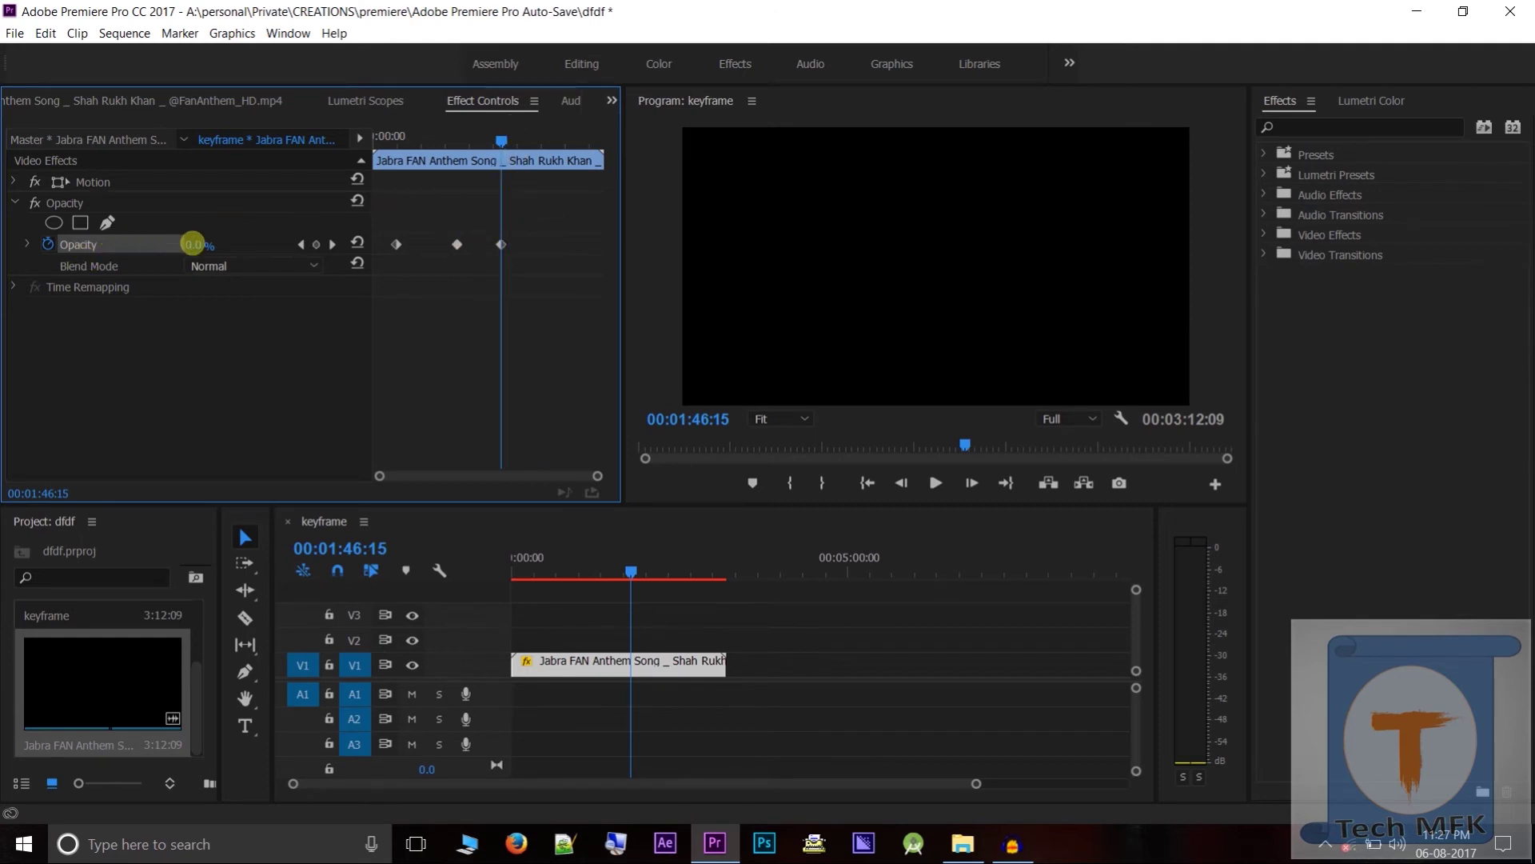
{"action": "left_click_drag", "start_coordinate": [197, 245], "coordinate": [336, 246]}
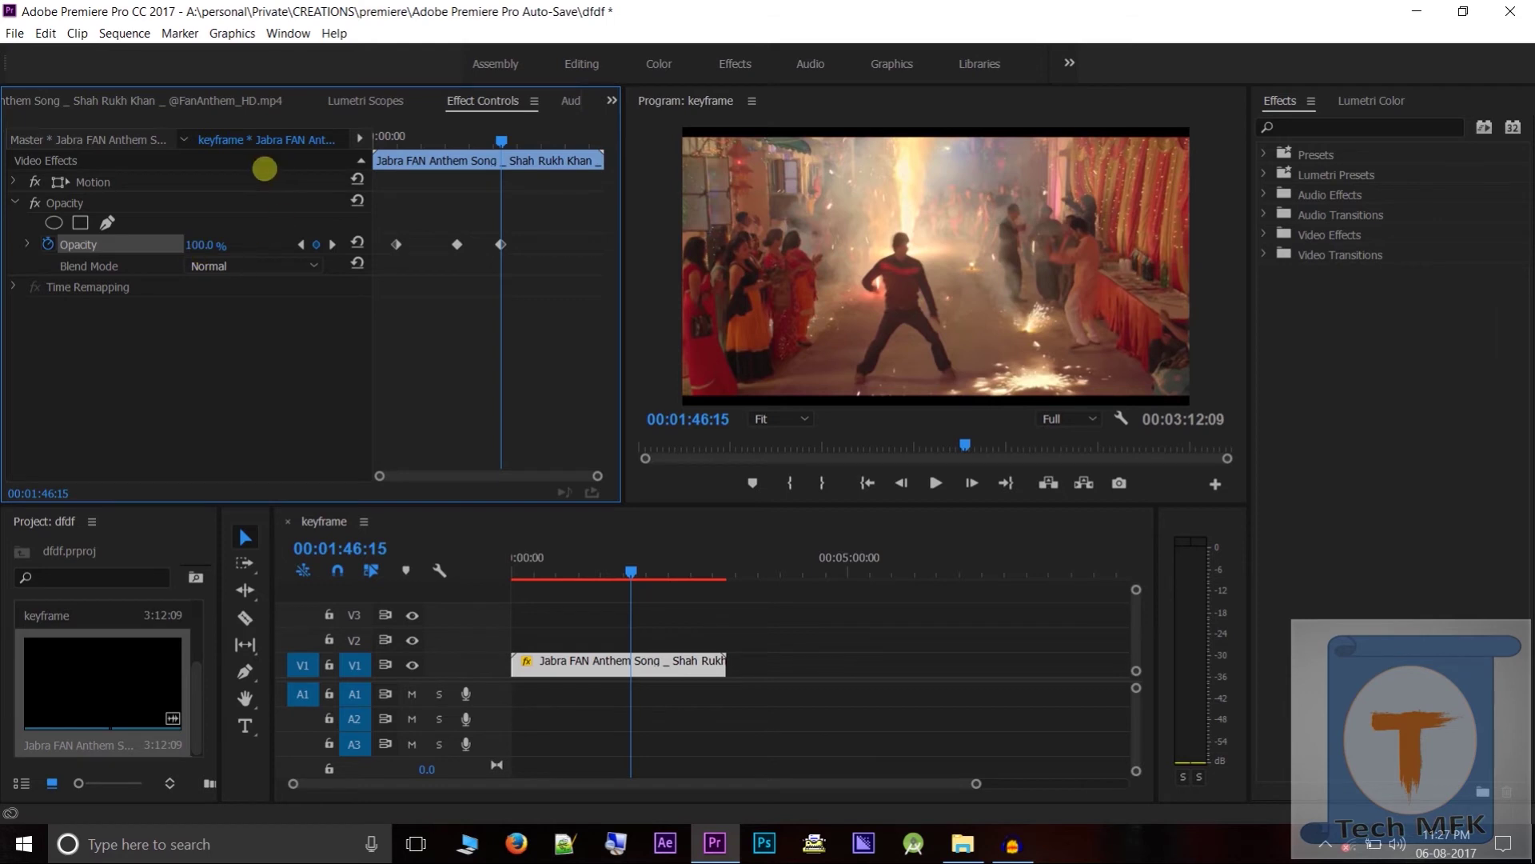
{"action": "left_click_drag", "start_coordinate": [500, 134], "coordinate": [427, 152]}
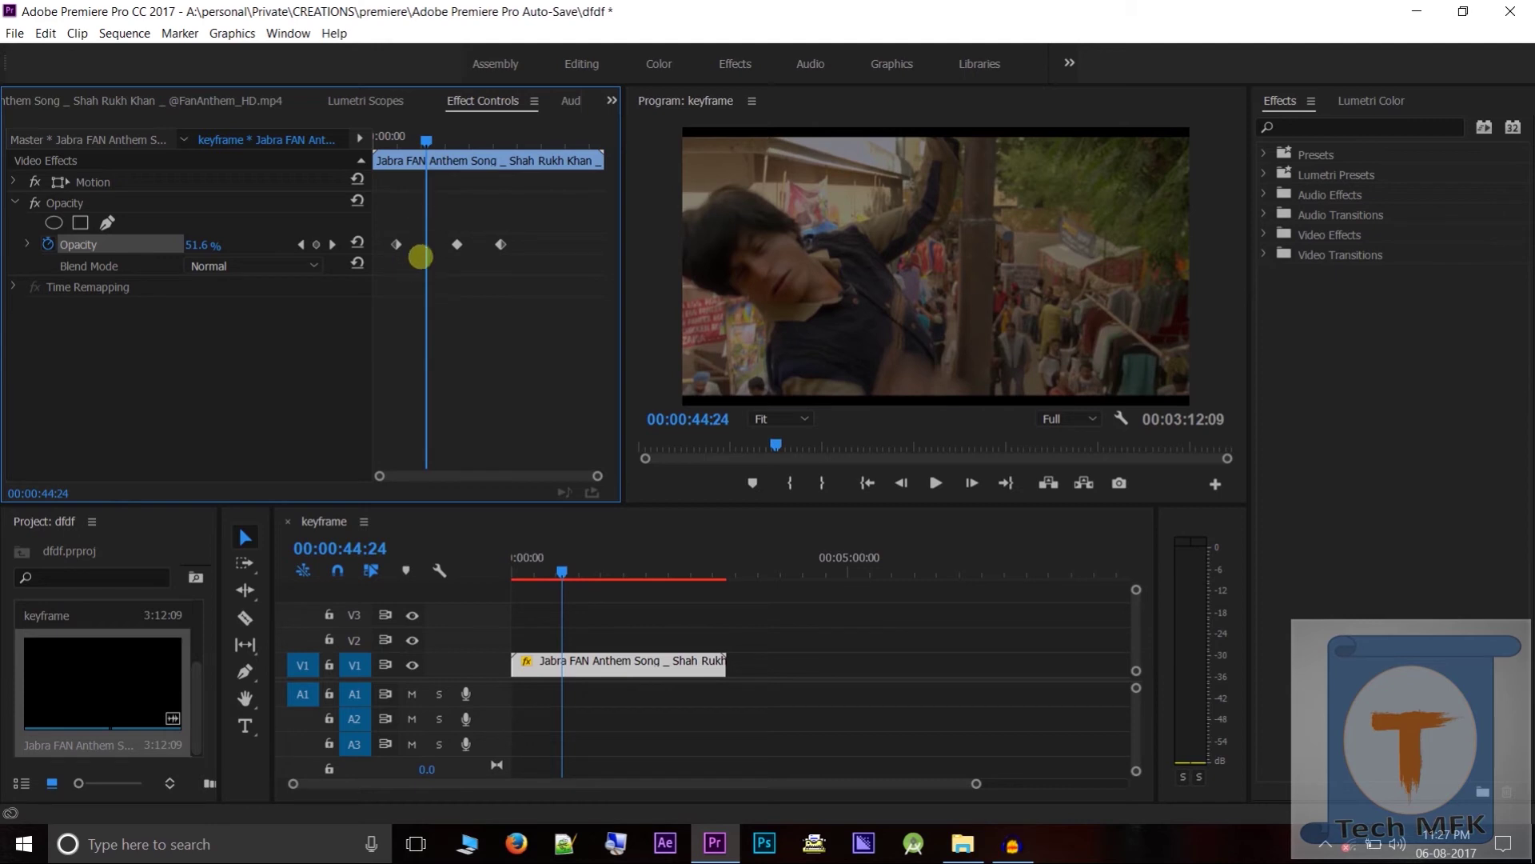
{"action": "left_click", "coordinate": [934, 483]}
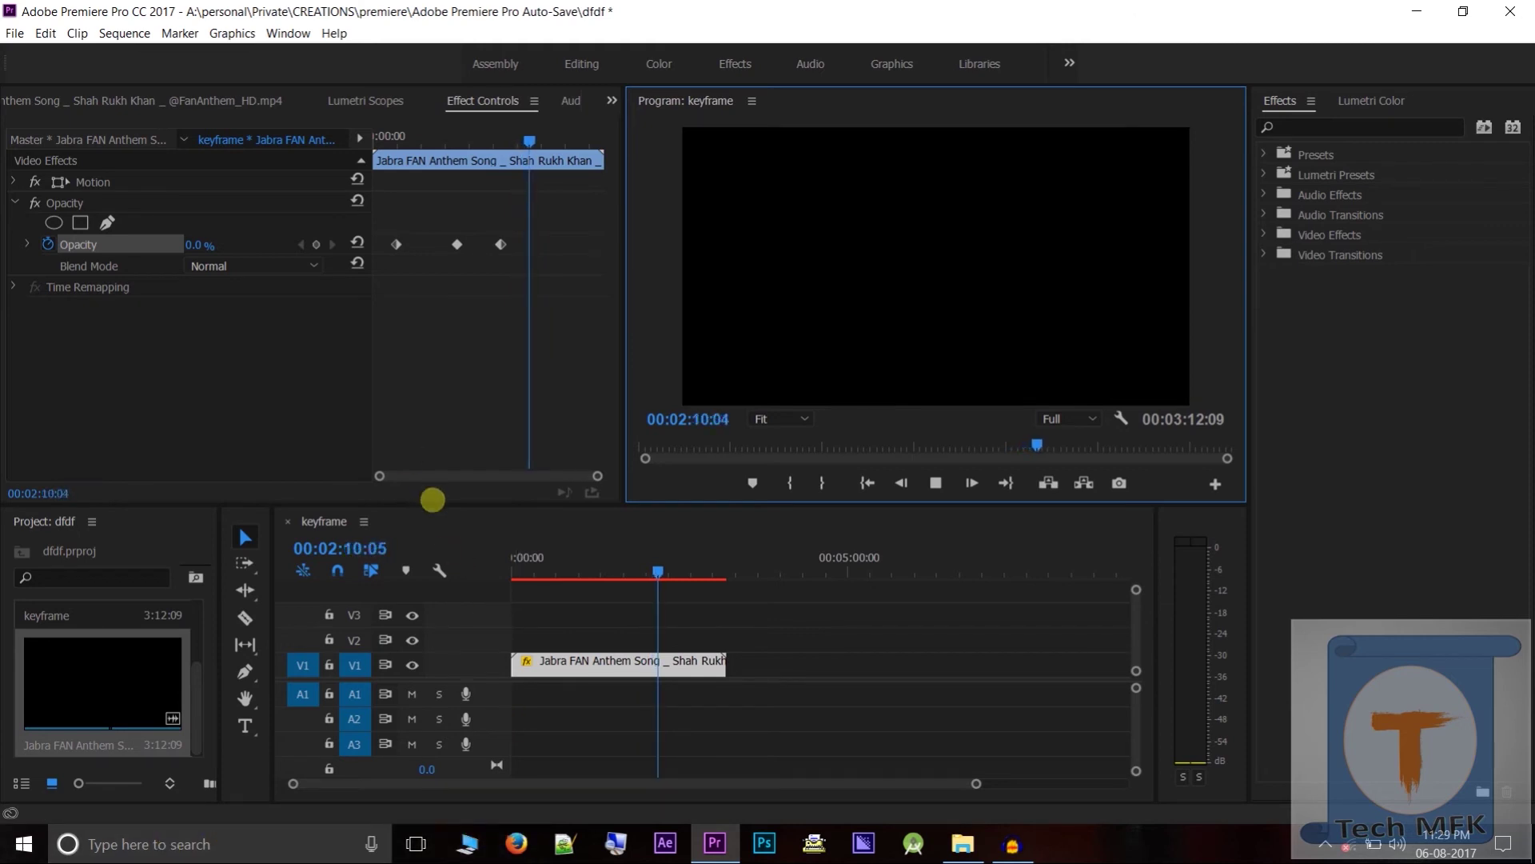
{"action": "left_click", "coordinate": [935, 484]}
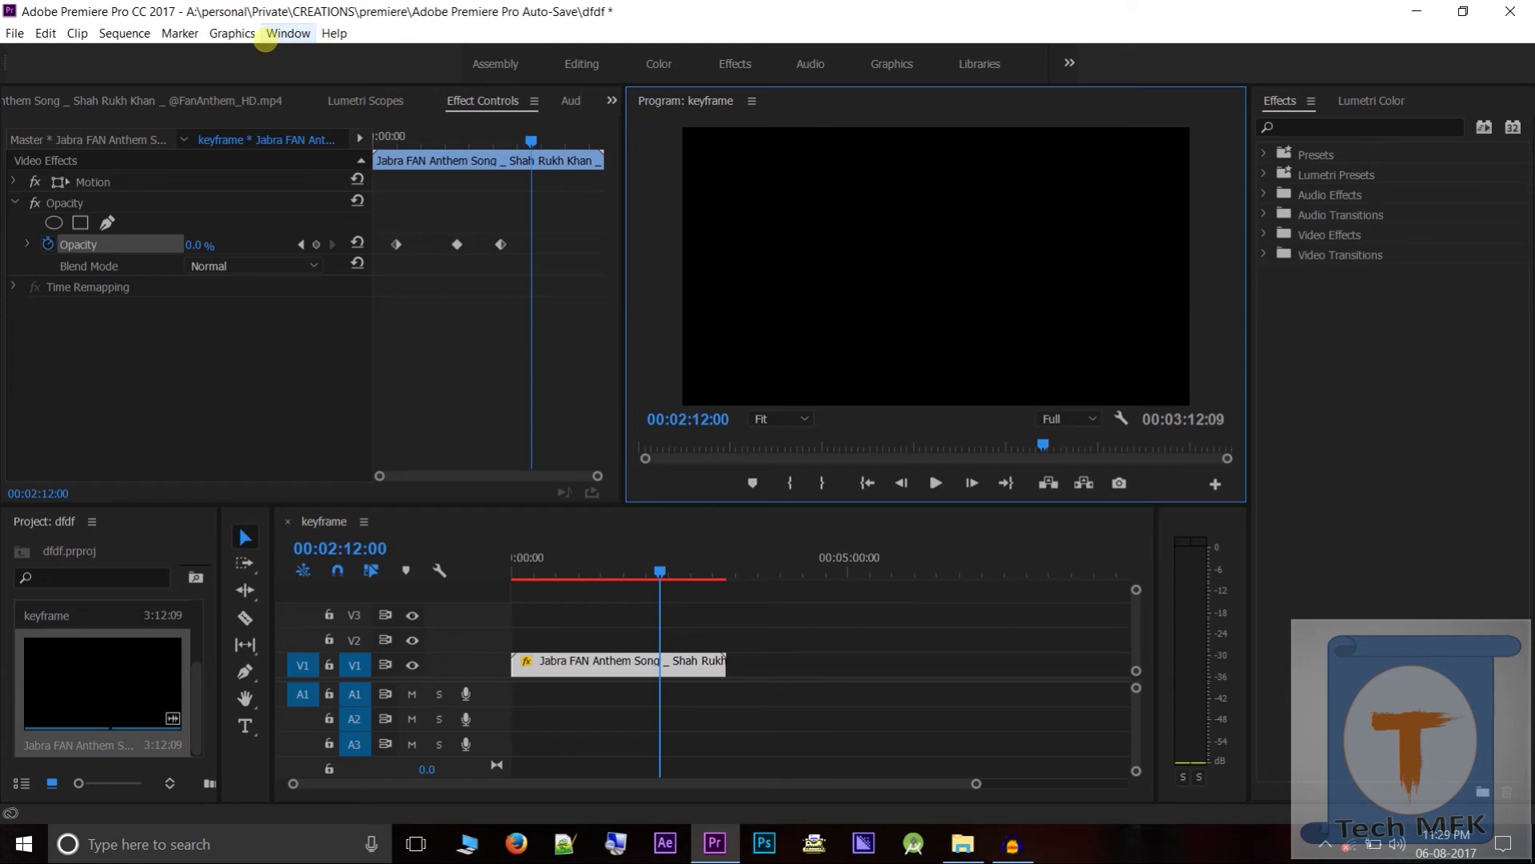
{"action": "left_click", "coordinate": [287, 32]}
Dismiss the Workspaces list and switch the panel group from Lumetri Scopes to the Source monitor
{"action": "mouse_move", "coordinate": [313, 56]}
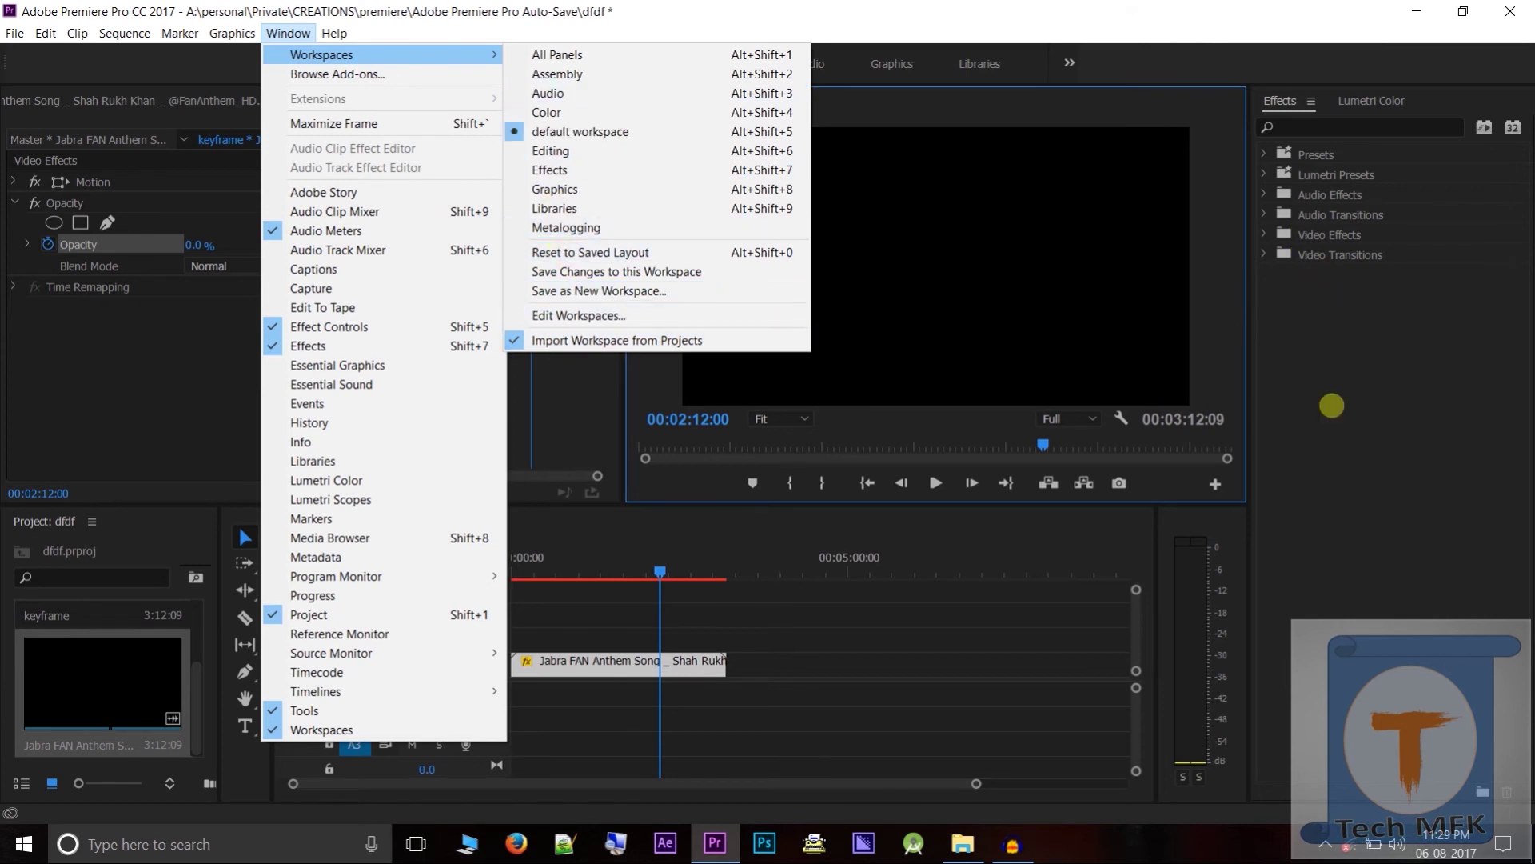
{"action": "left_click", "coordinate": [1331, 345]}
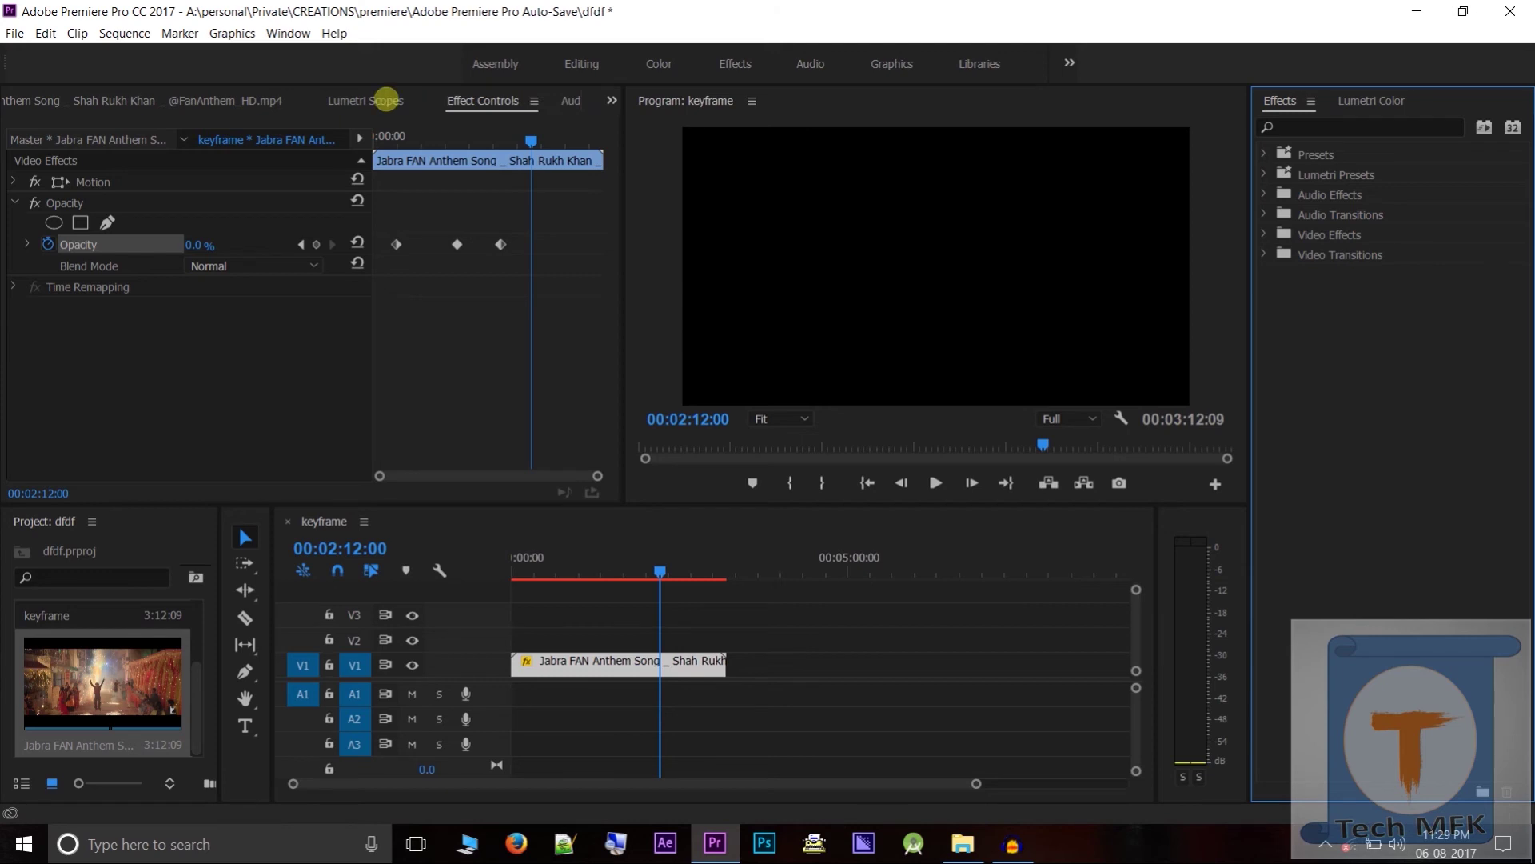
{"action": "left_click", "coordinate": [373, 99]}
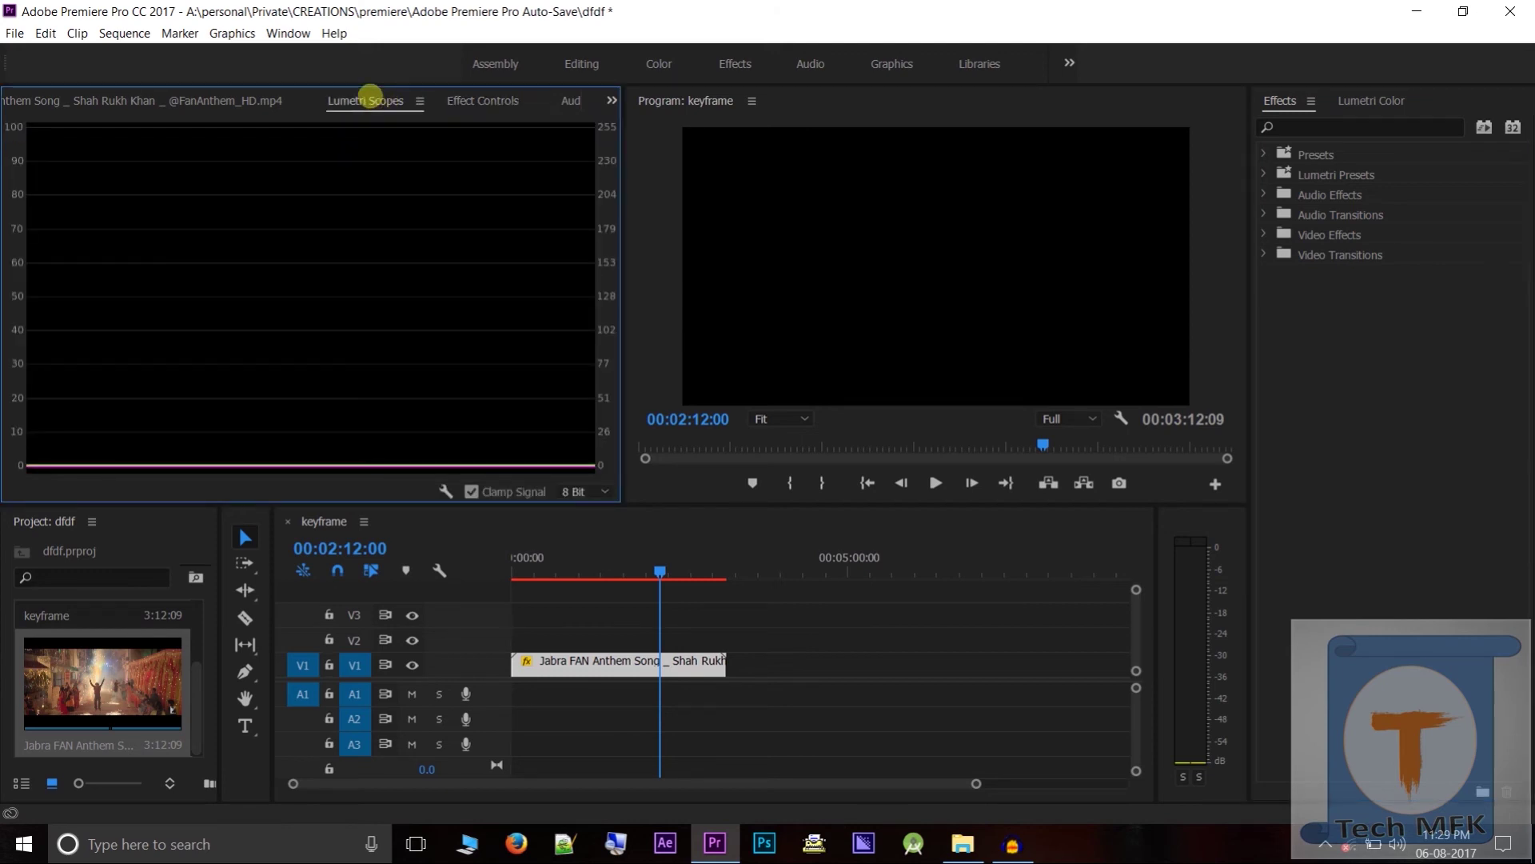
{"action": "left_click", "coordinate": [260, 100]}
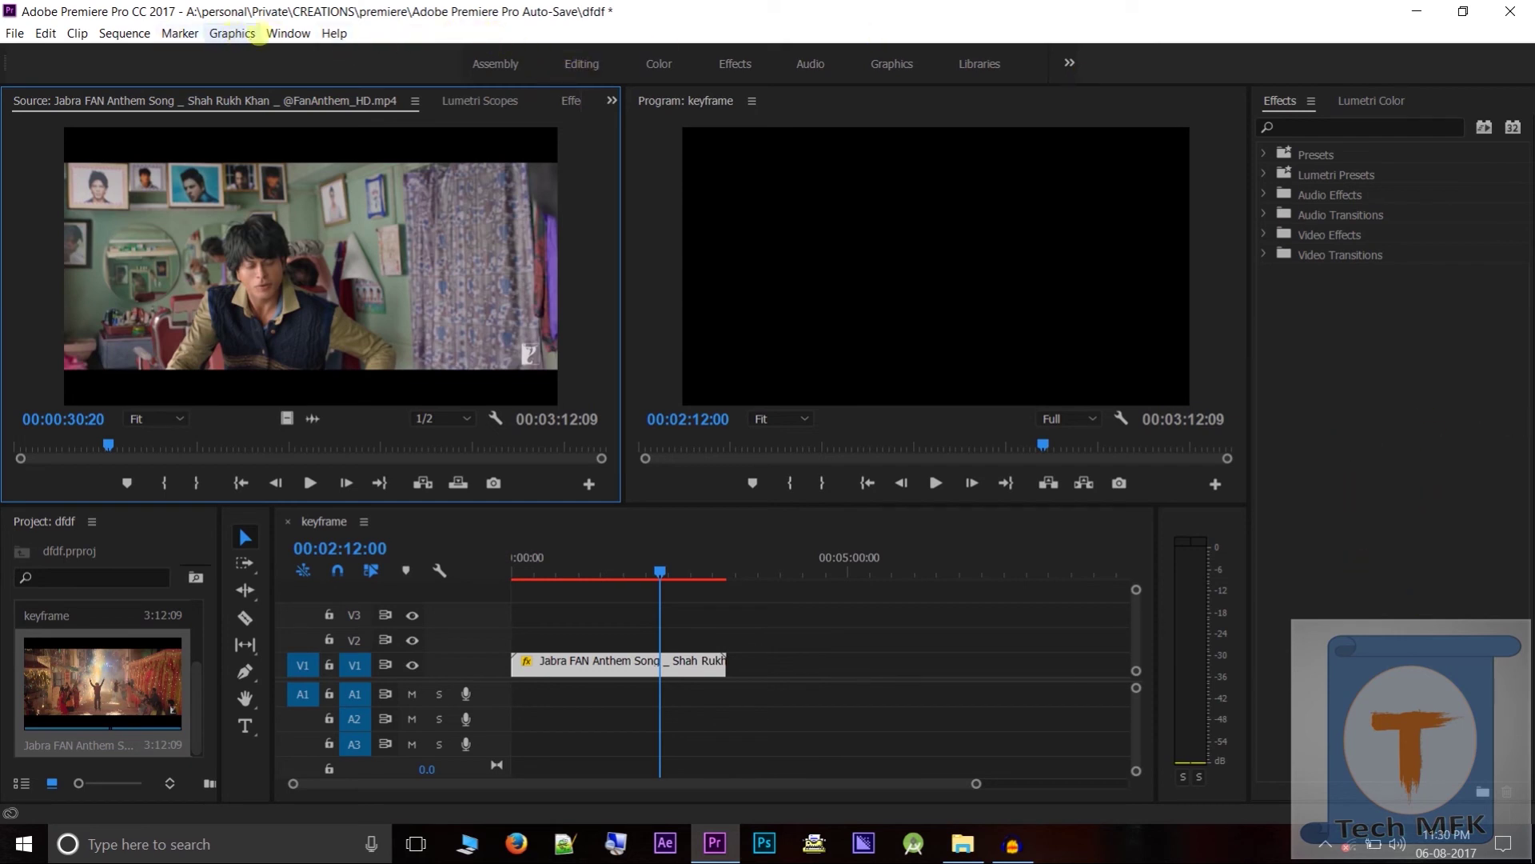
{"action": "left_click", "coordinate": [284, 33]}
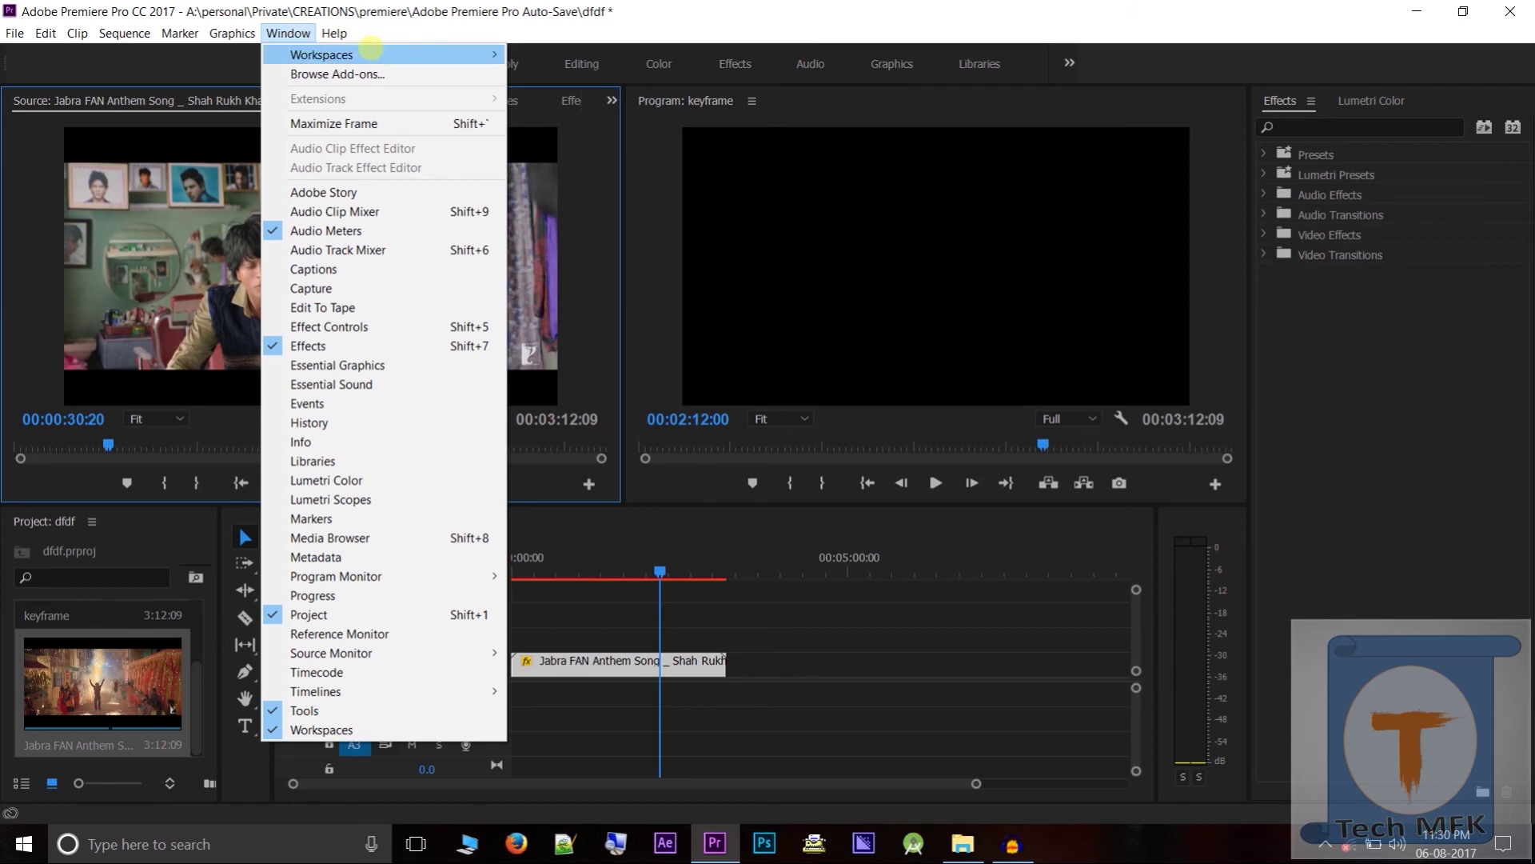
{"action": "left_click", "coordinate": [1285, 395]}
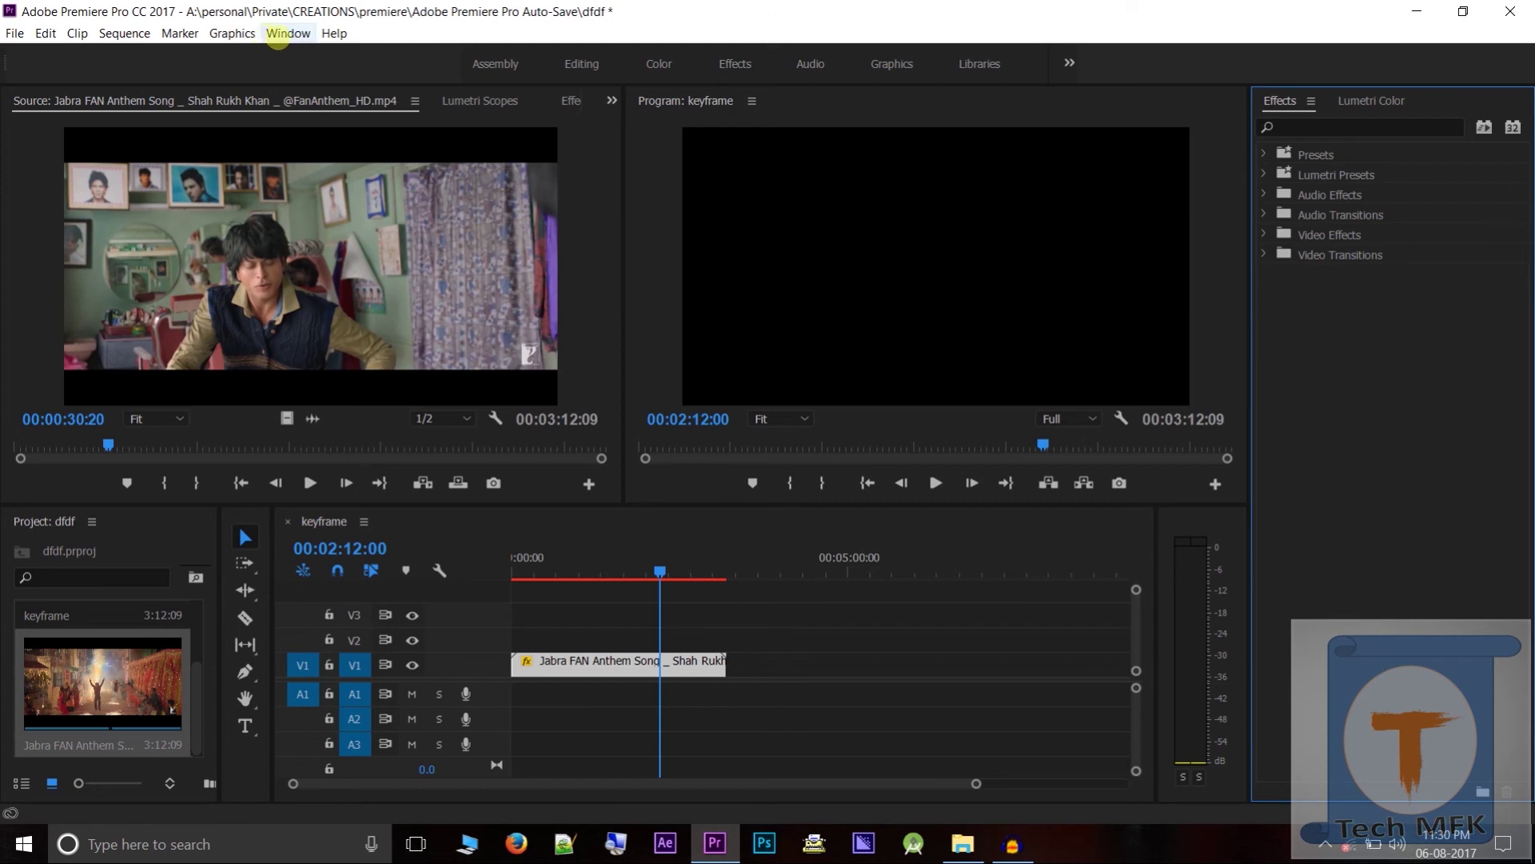
{"action": "left_click", "coordinate": [284, 33]}
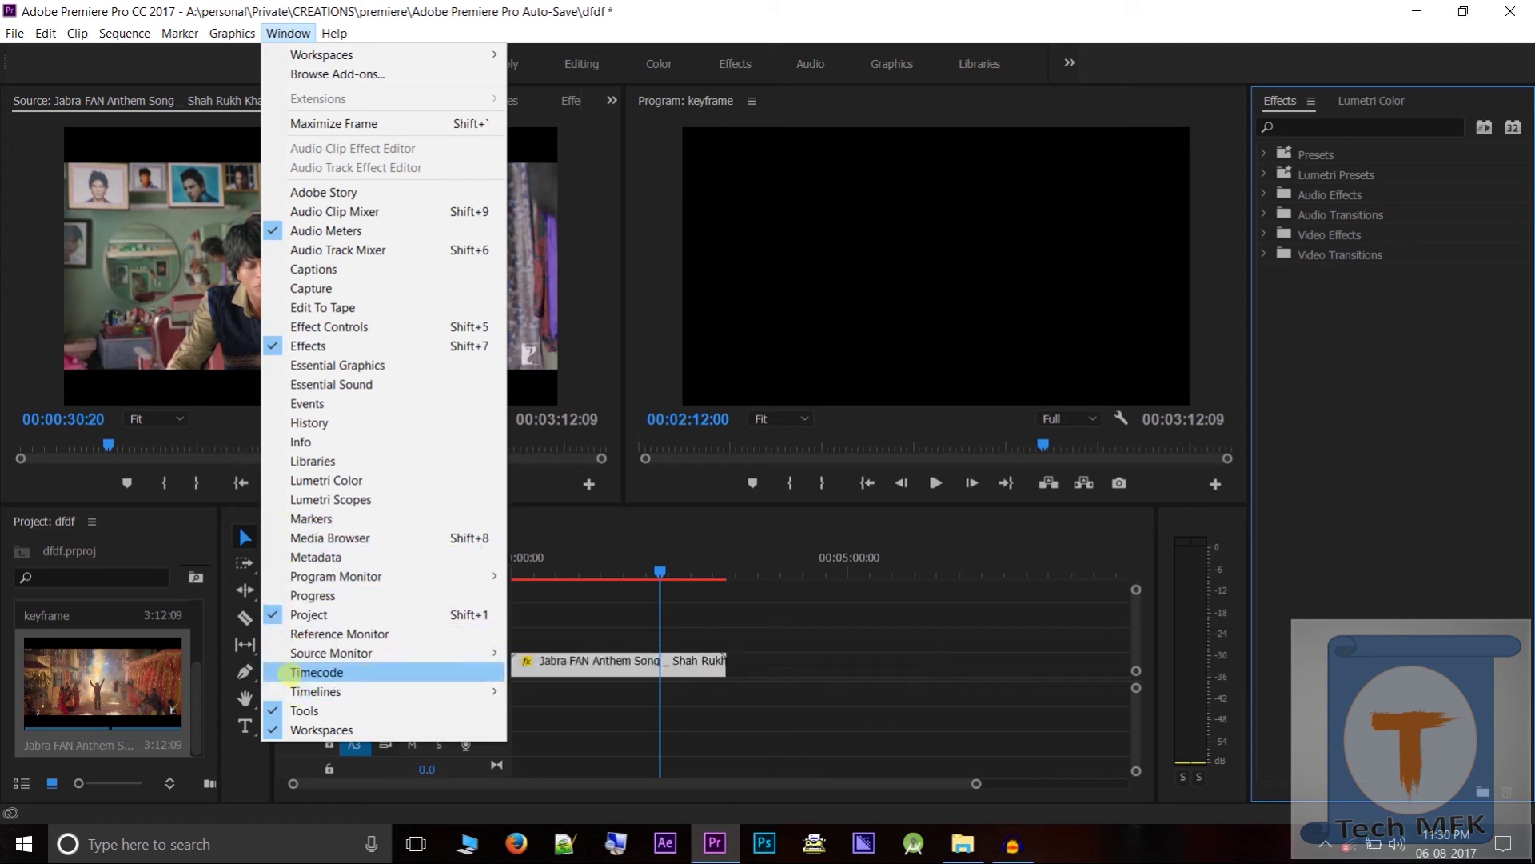
{"action": "mouse_move", "coordinate": [282, 685]}
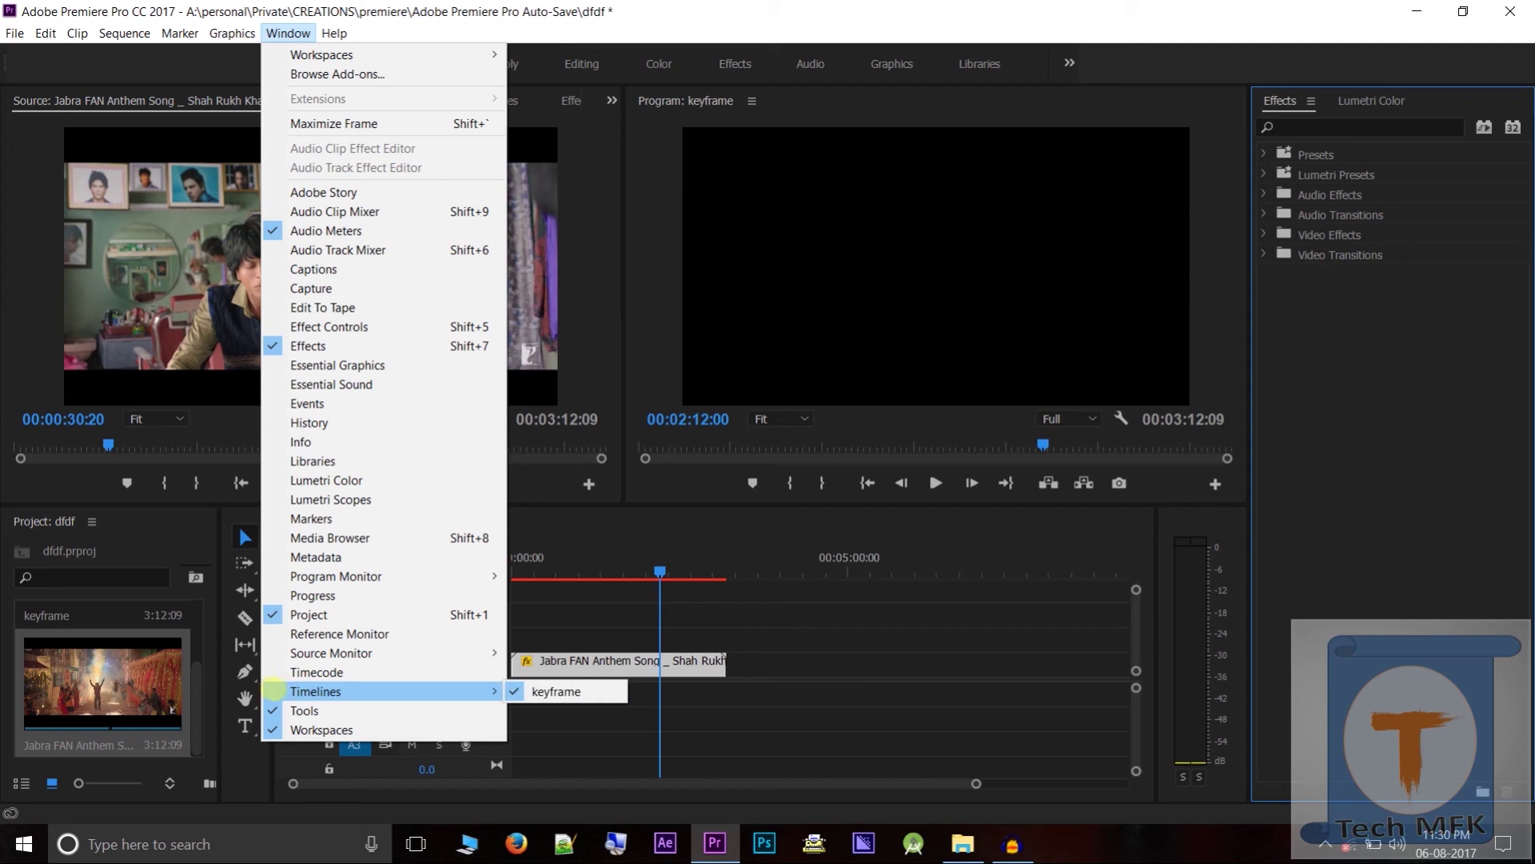
{"action": "left_click", "coordinate": [527, 691]}
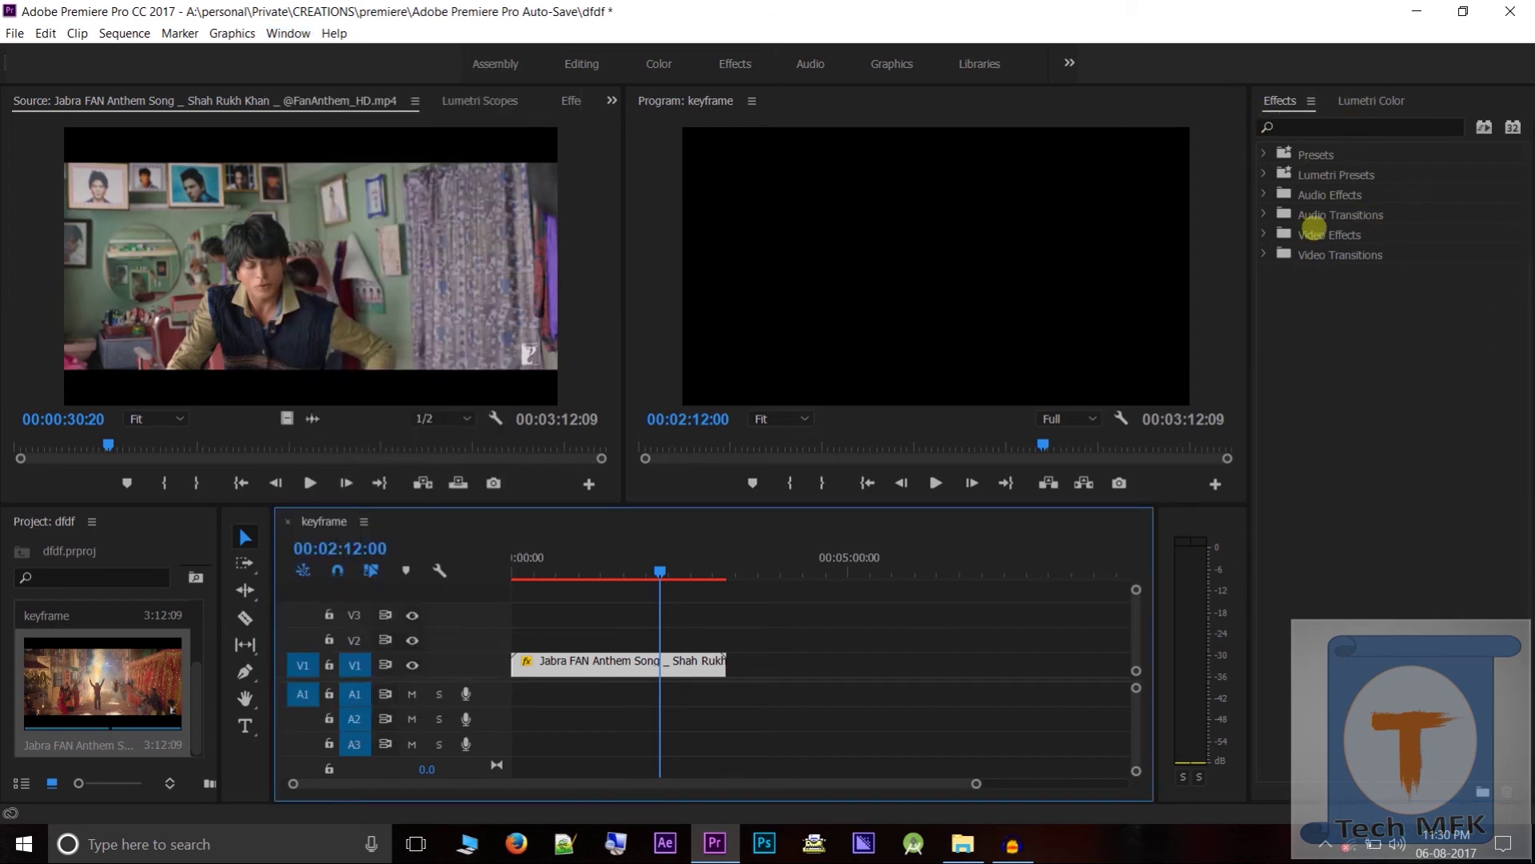
{"action": "left_click", "coordinate": [1368, 102]}
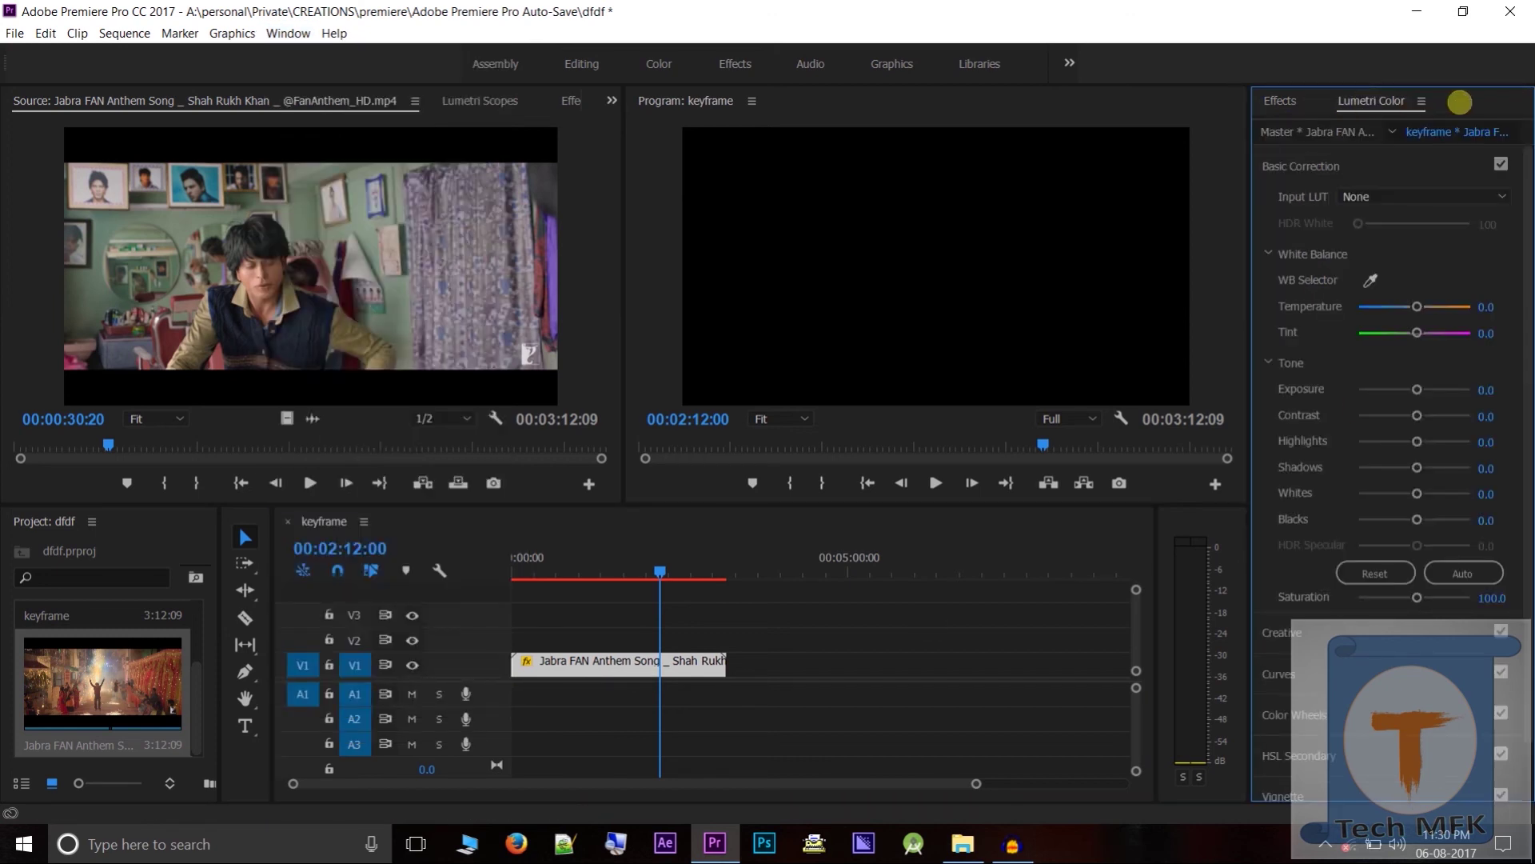
{"action": "left_click", "coordinate": [1280, 101]}
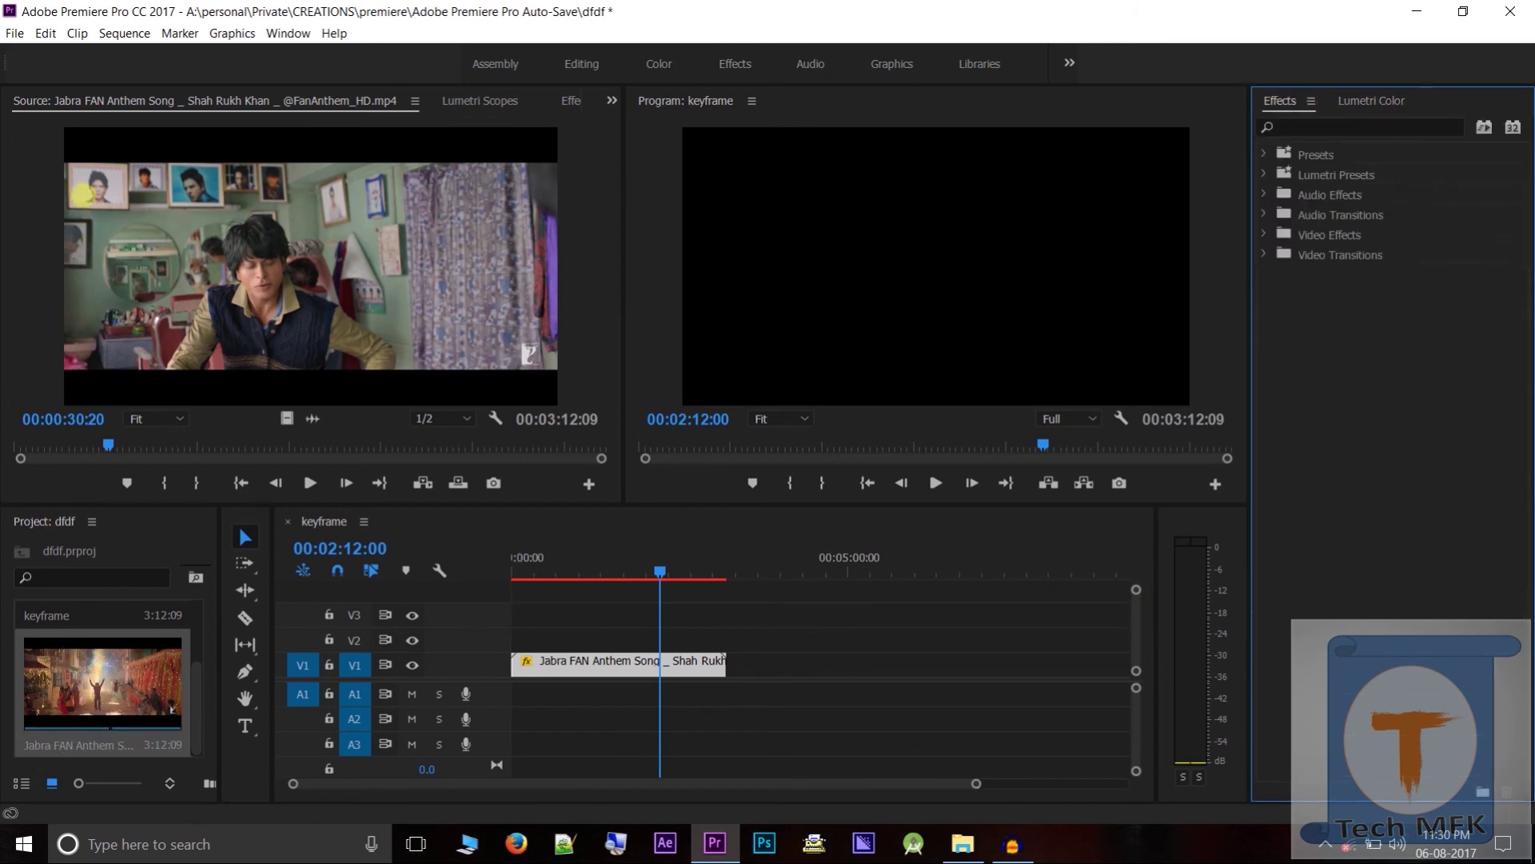
{"action": "left_click", "coordinate": [286, 33]}
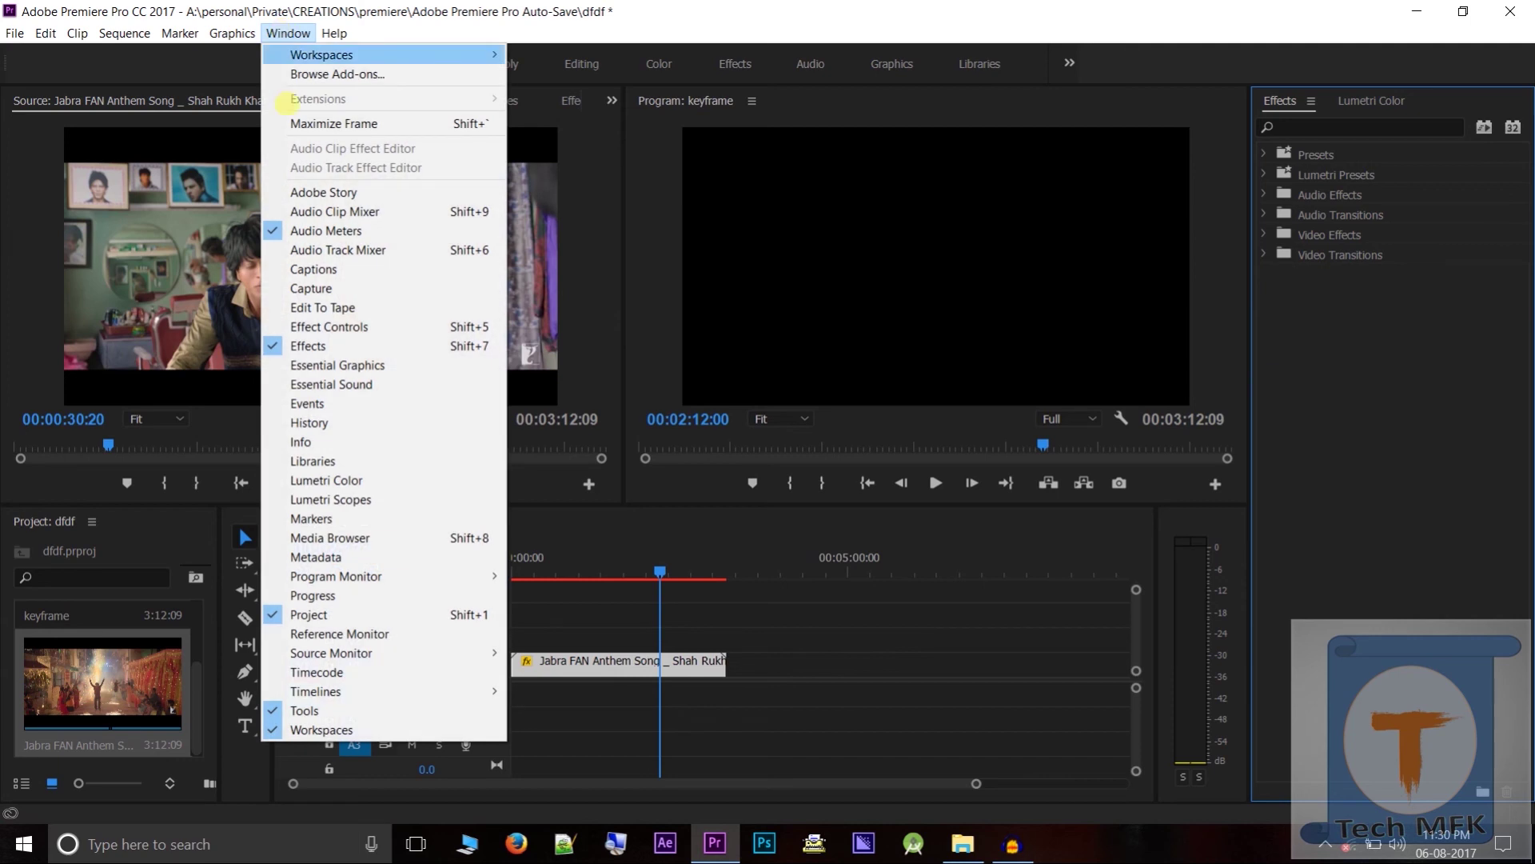
{"action": "key", "text": "Up"}
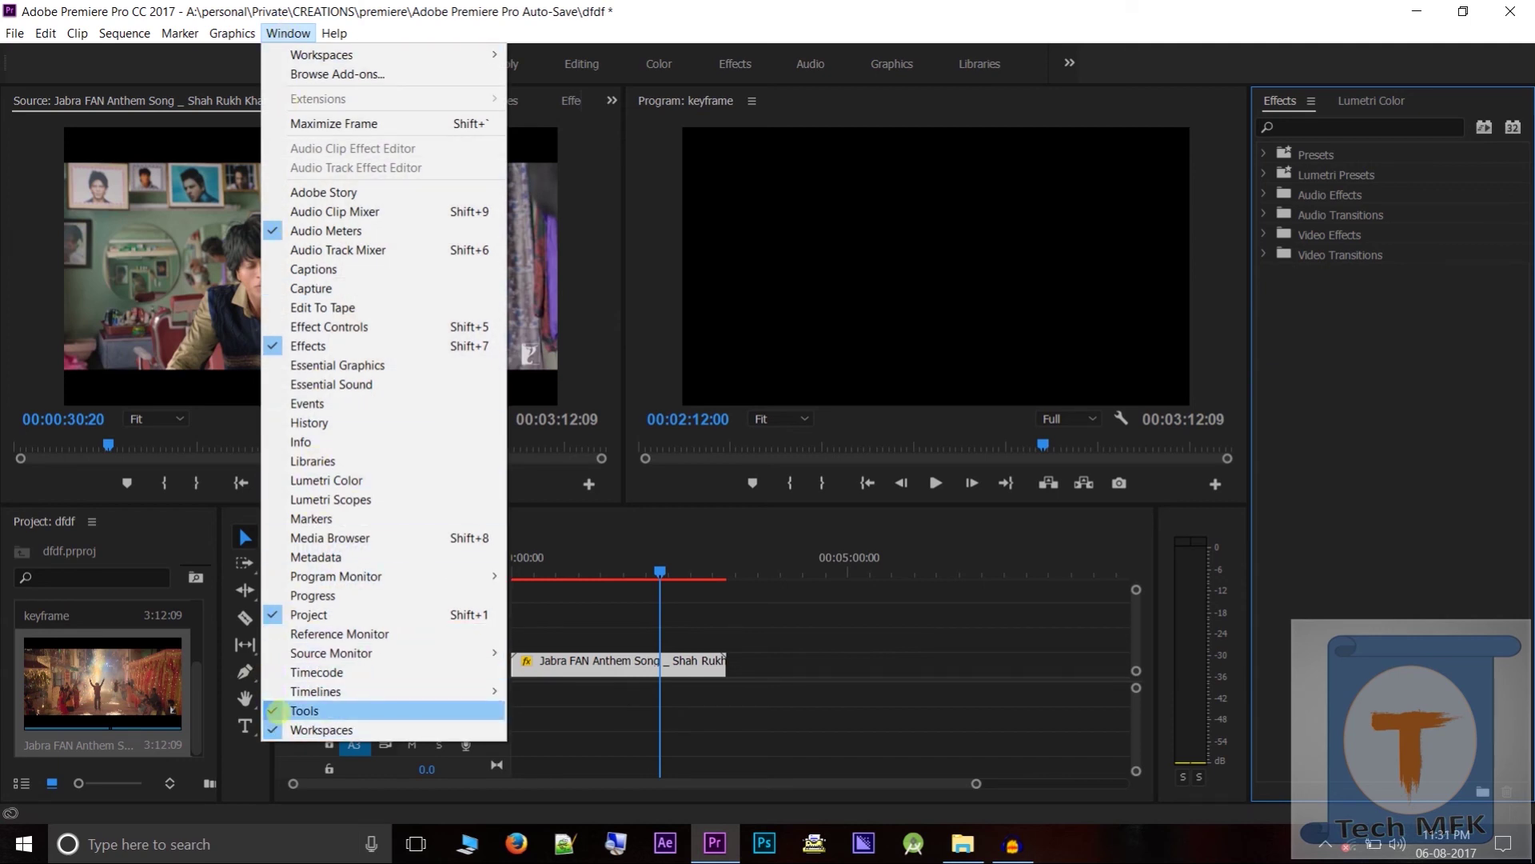
{"action": "left_click", "coordinate": [274, 710]}
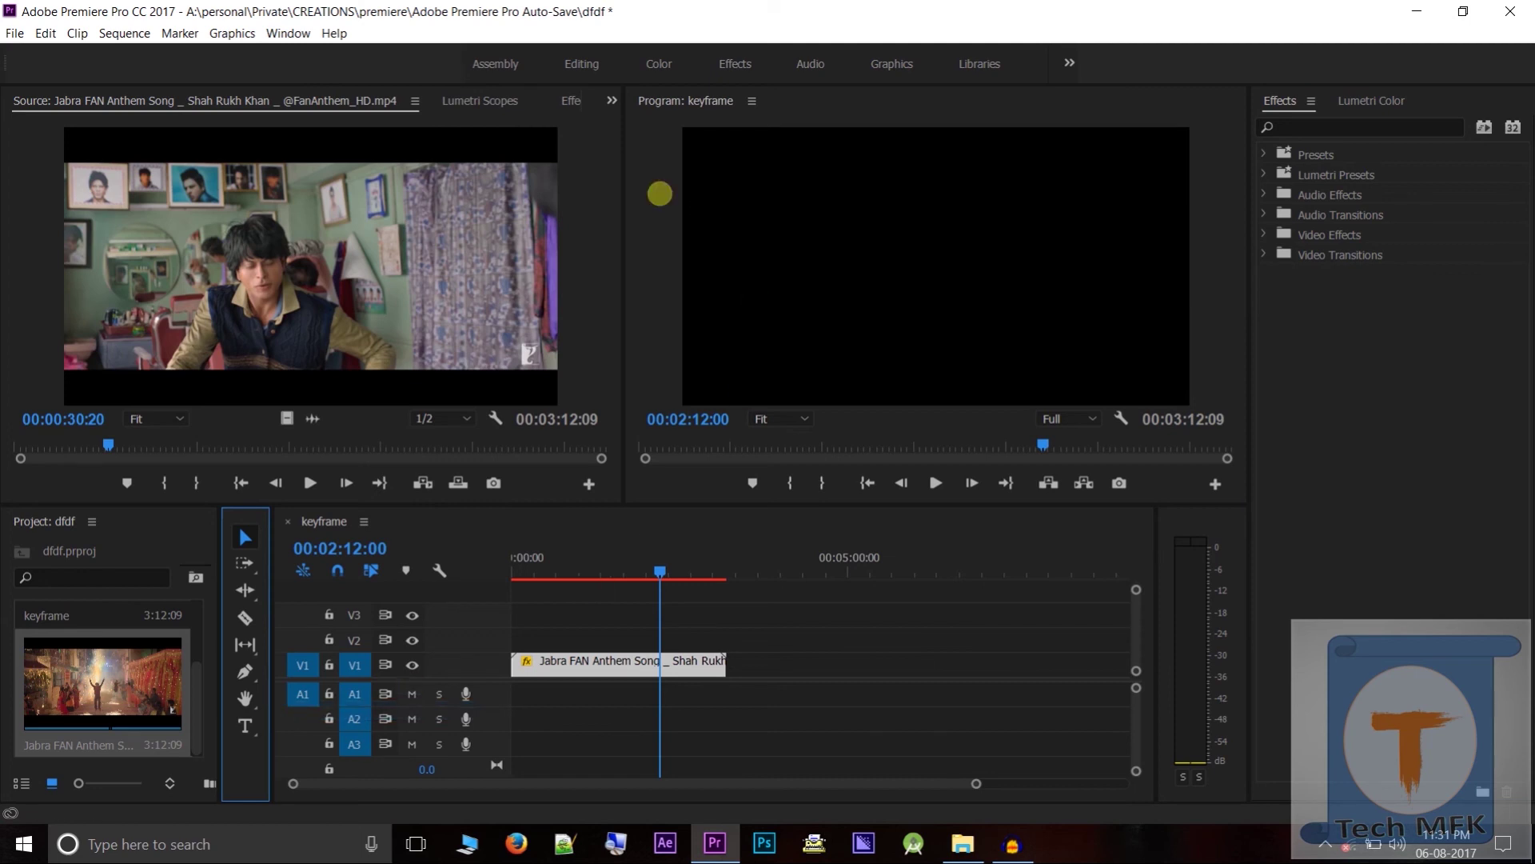
{"action": "left_click", "coordinate": [286, 34]}
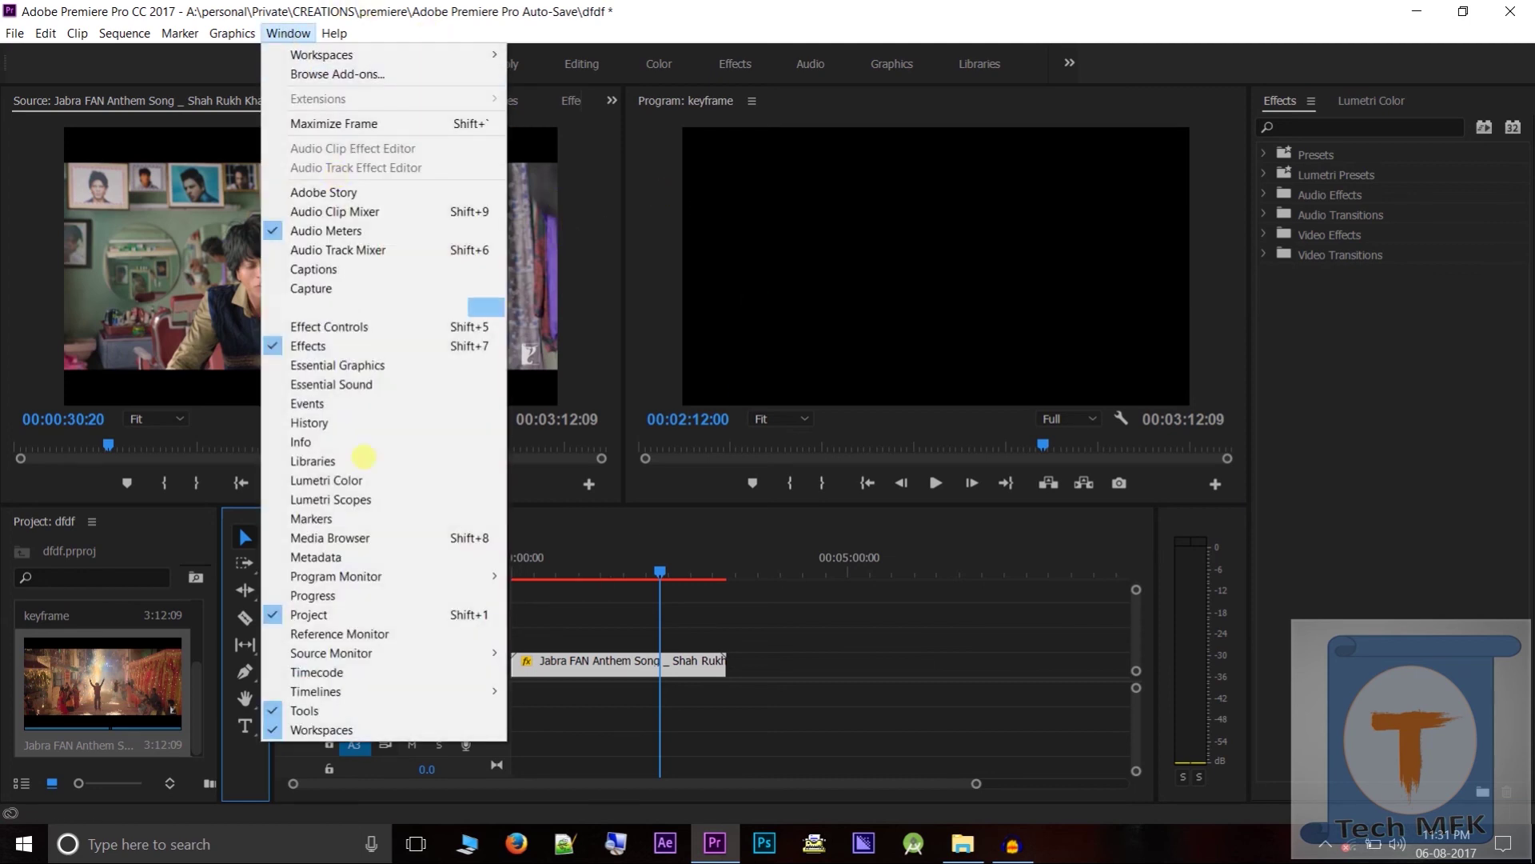
{"action": "left_click", "coordinate": [272, 710]}
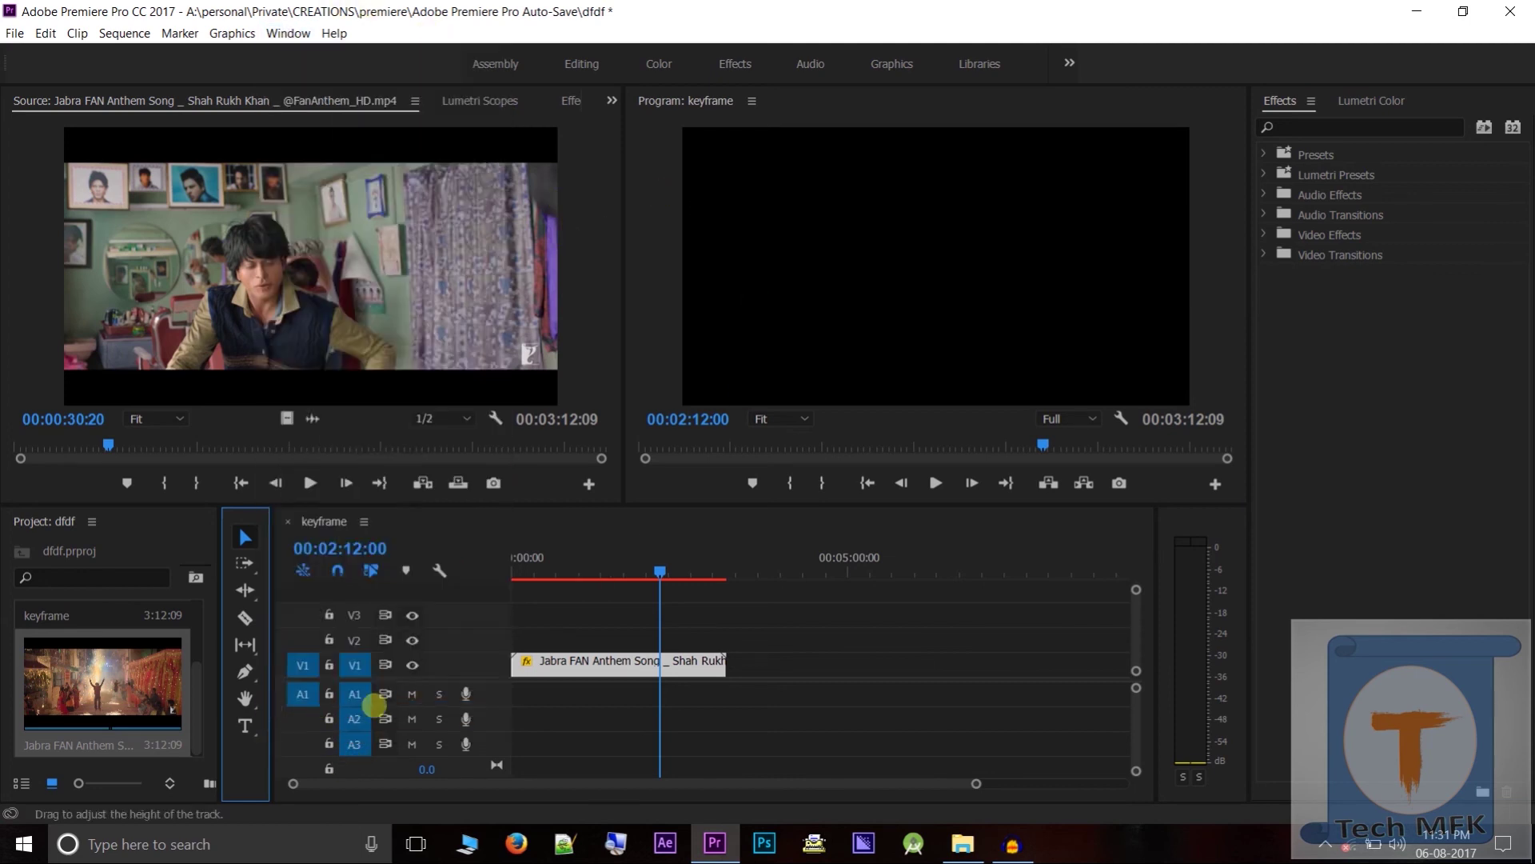
{"action": "left_click", "coordinate": [287, 33]}
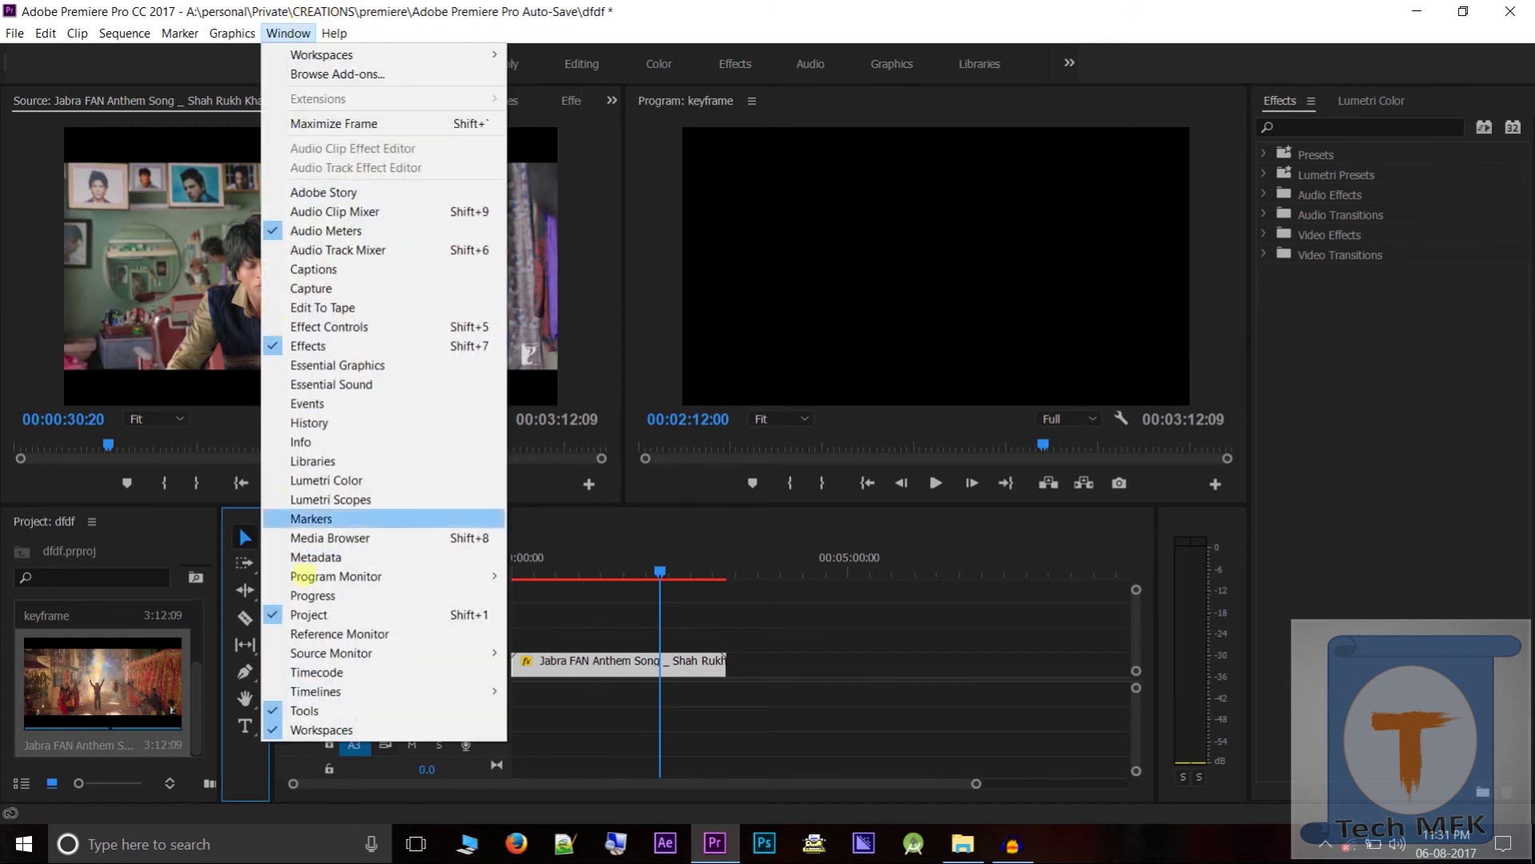
{"action": "left_click", "coordinate": [268, 709]}
{"action": "left_click", "coordinate": [287, 33]}
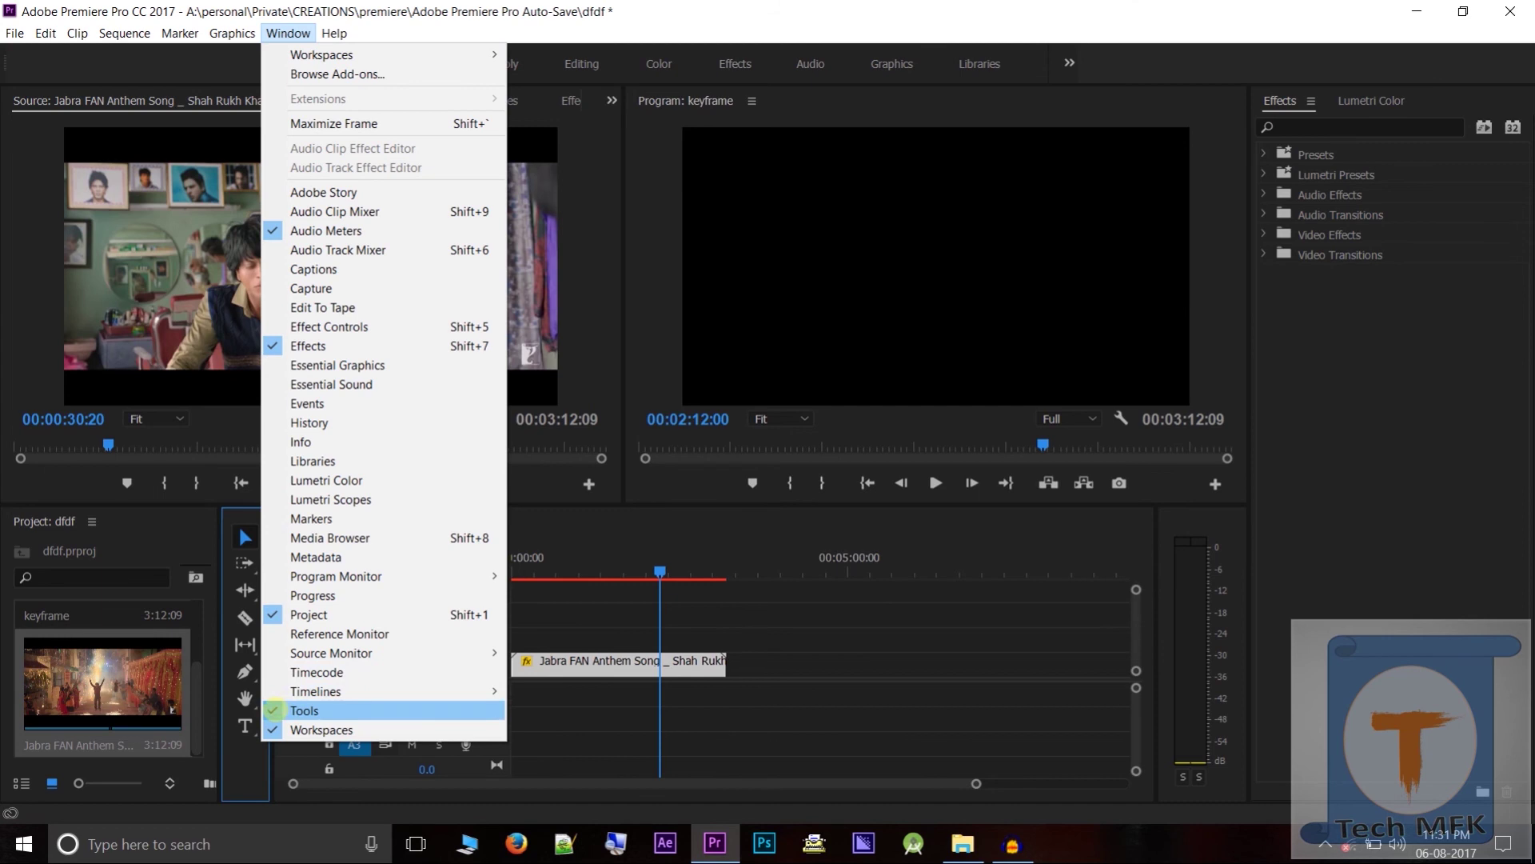
{"action": "left_click", "coordinate": [274, 709]}
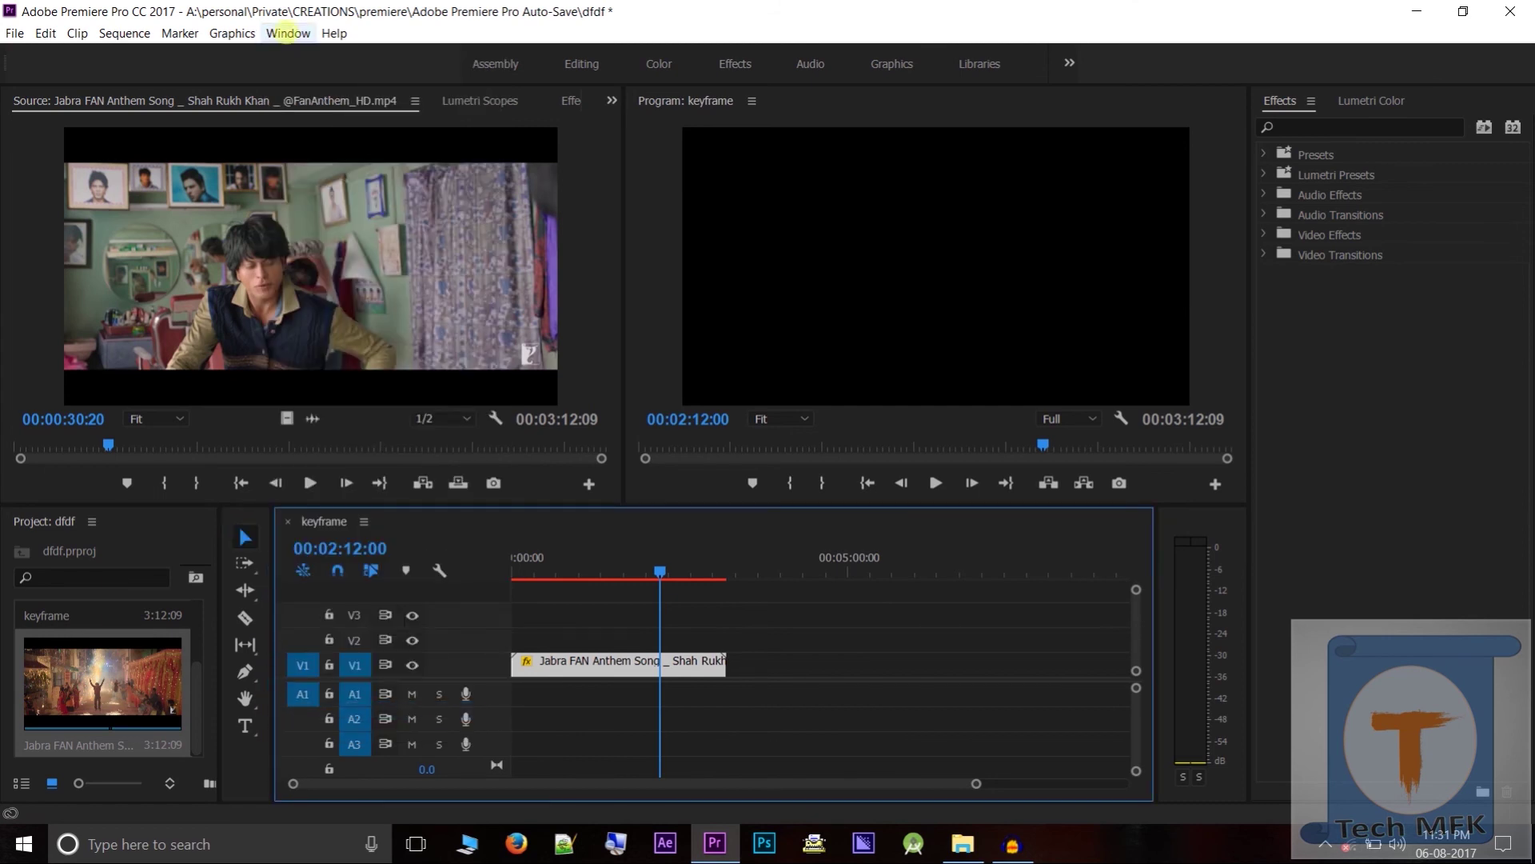
{"action": "left_click", "coordinate": [288, 32]}
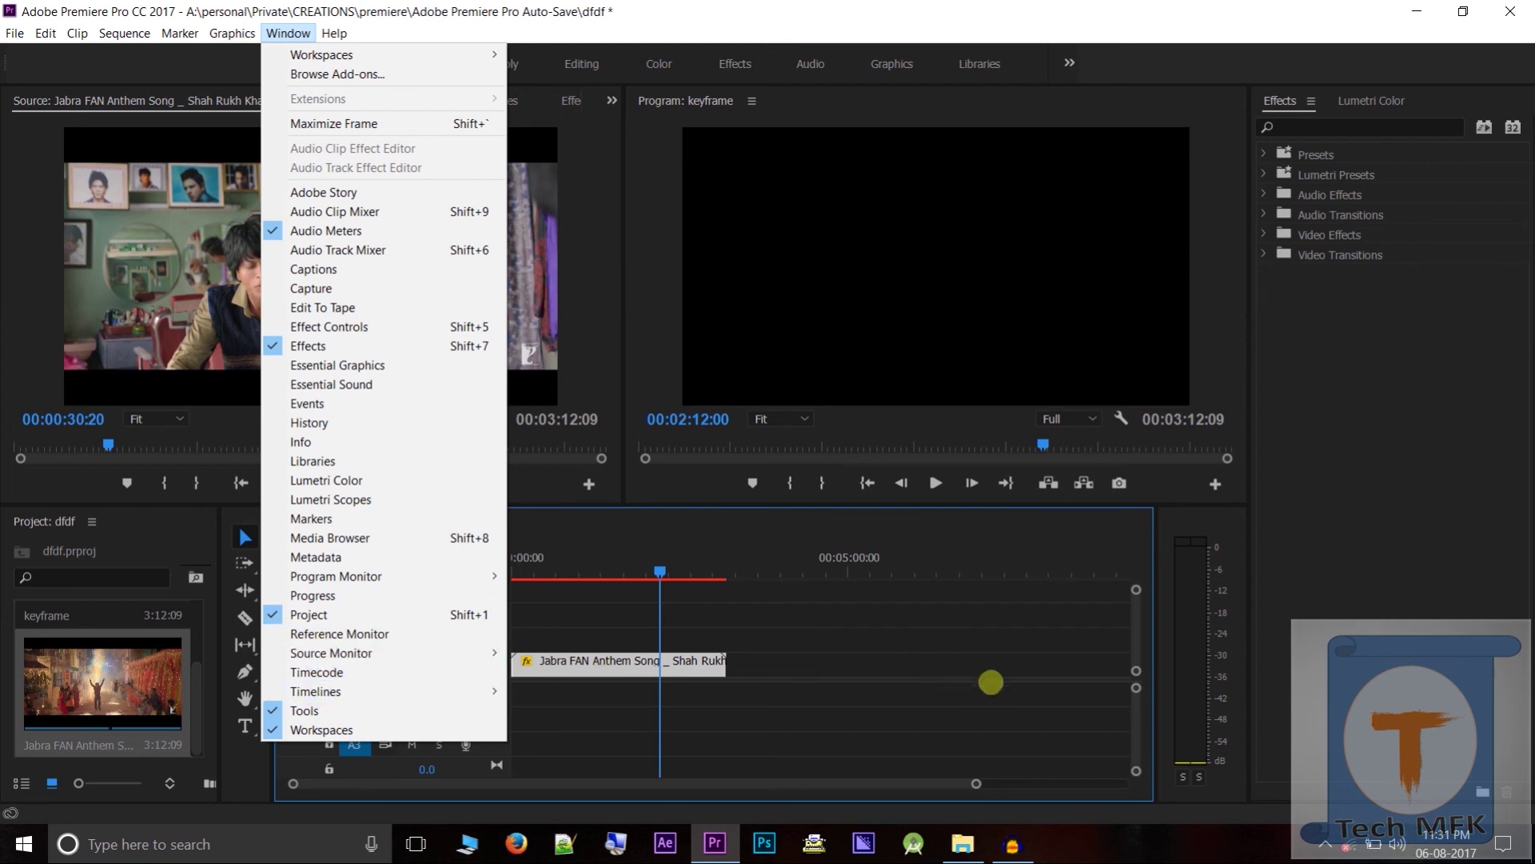
{"action": "left_click", "coordinate": [1327, 544]}
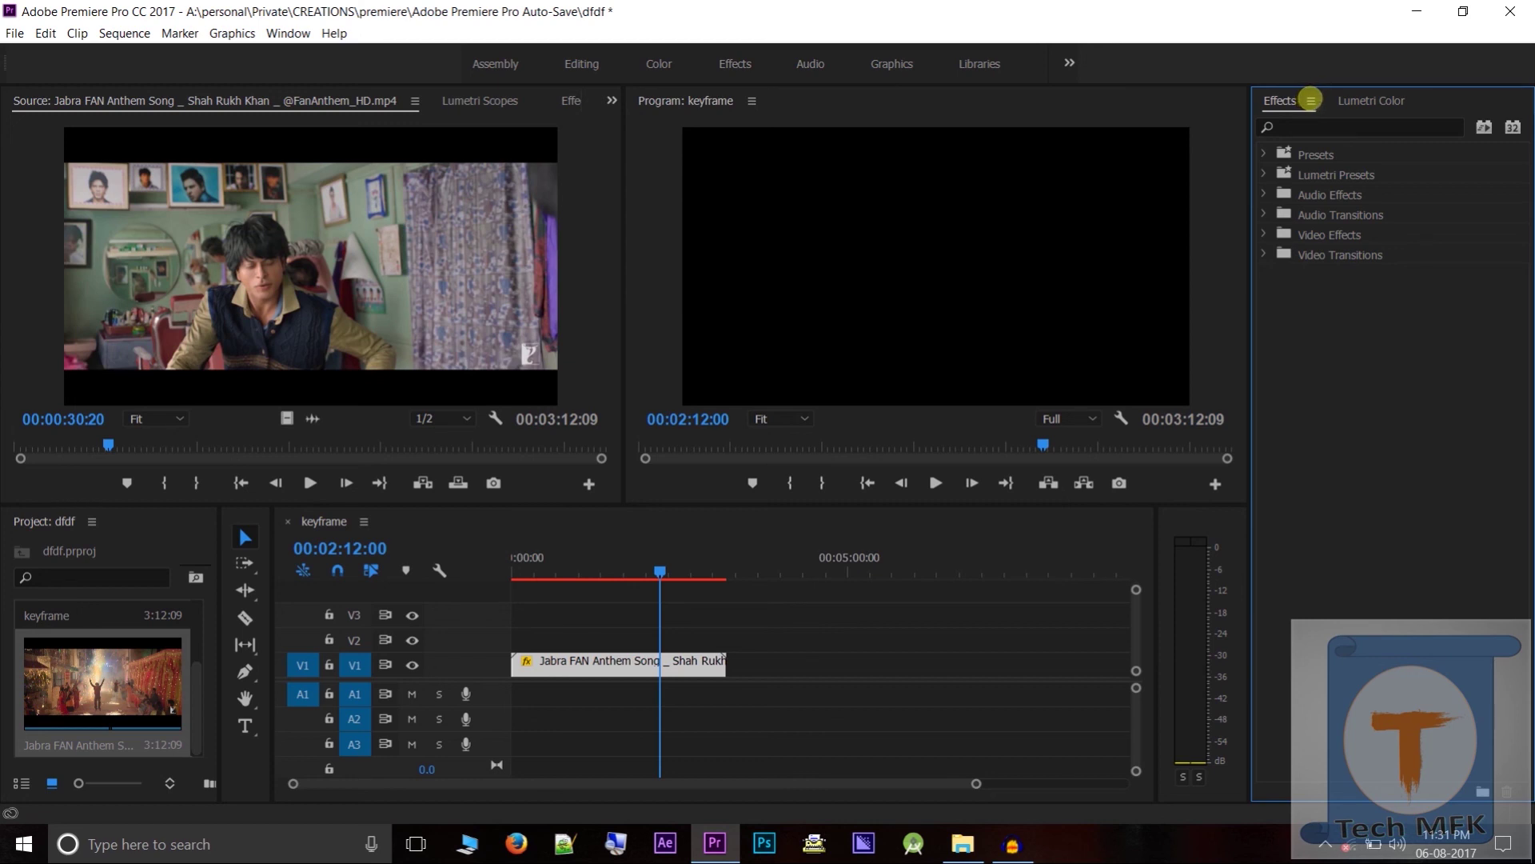
Undock the Effects panel, dock it by the Project panel, then return it to the Lumetri Color group
{"action": "left_click", "coordinate": [1310, 100]}
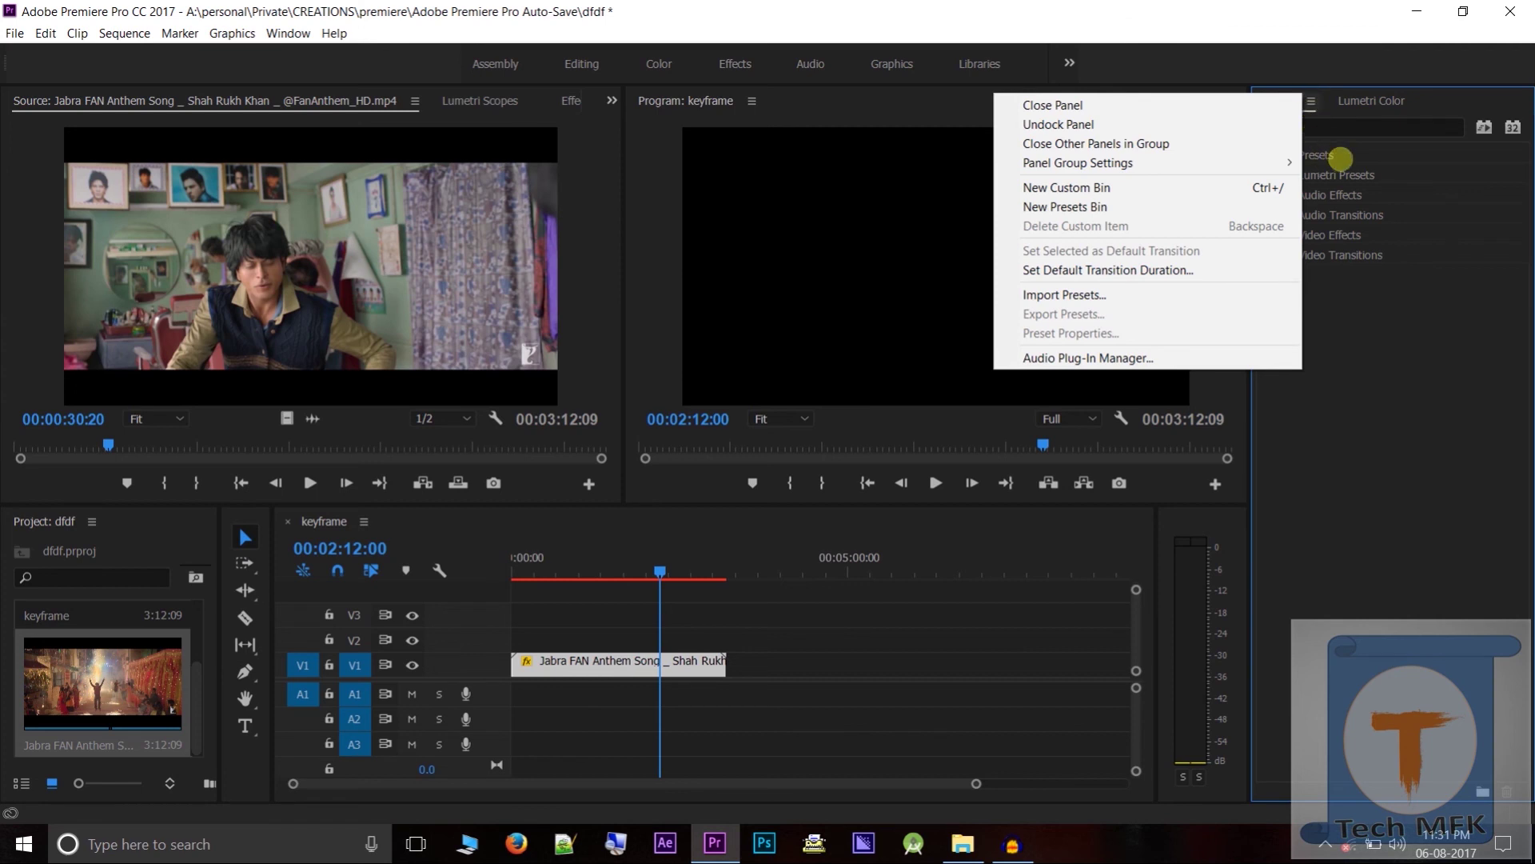
{"action": "left_click", "coordinate": [1411, 193]}
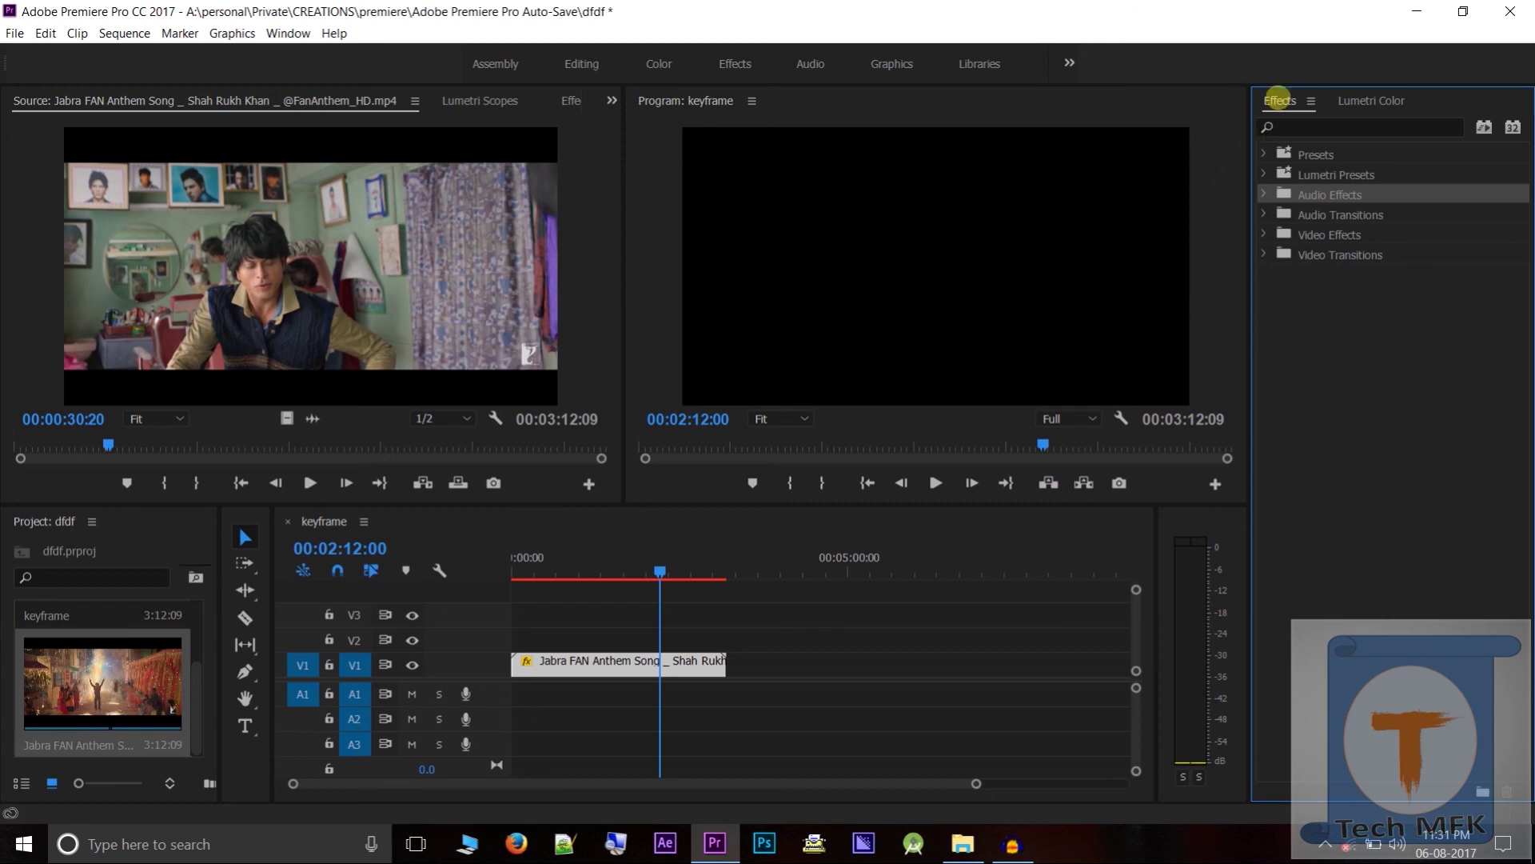
{"action": "left_click_drag", "start_coordinate": [1279, 97], "coordinate": [19, 577]}
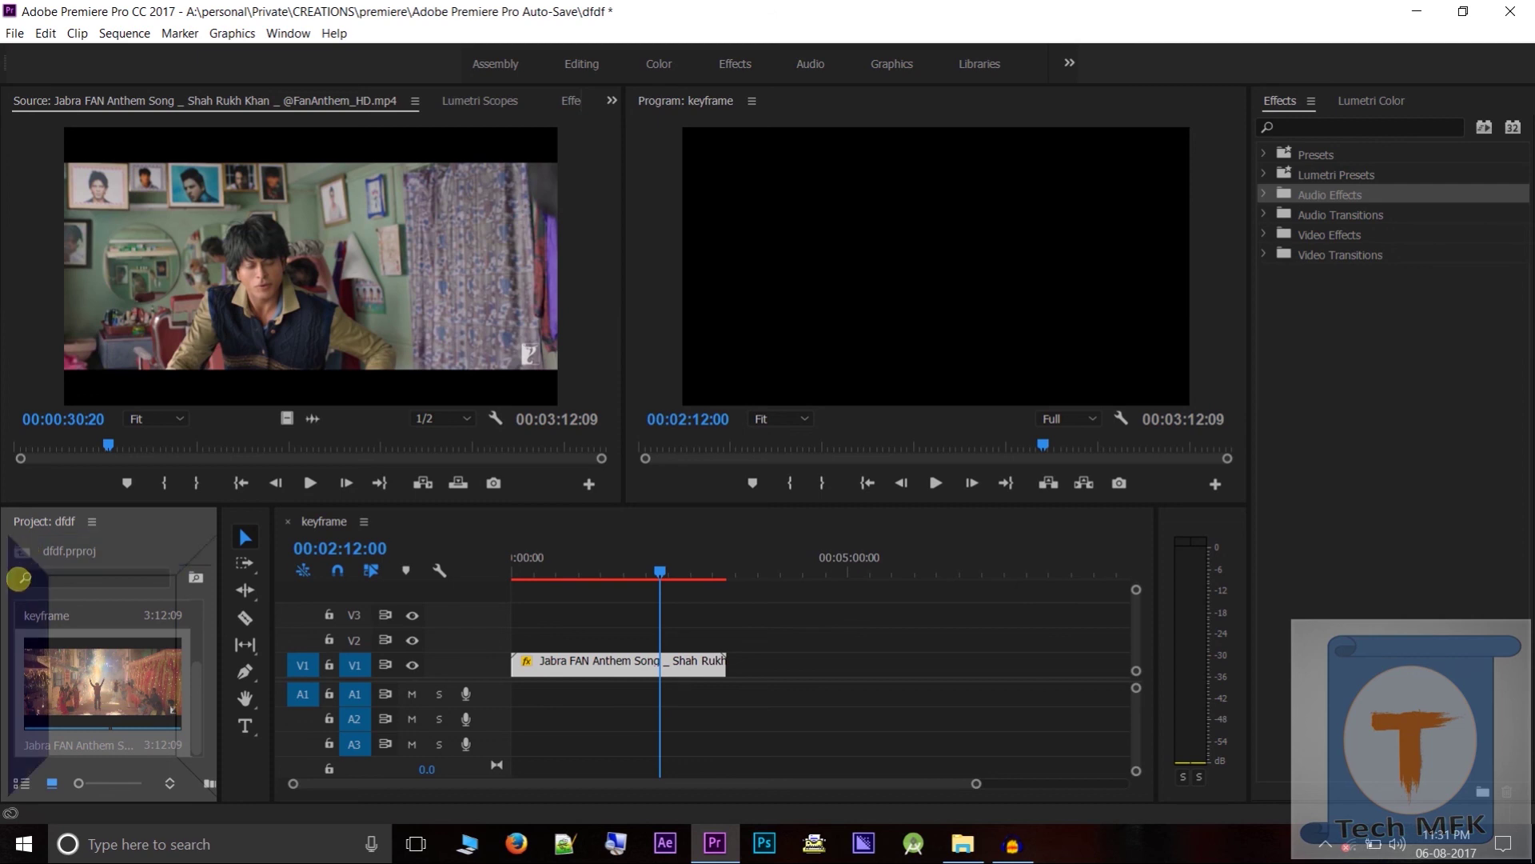
{"action": "left_click_drag", "start_coordinate": [19, 577], "coordinate": [18, 577]}
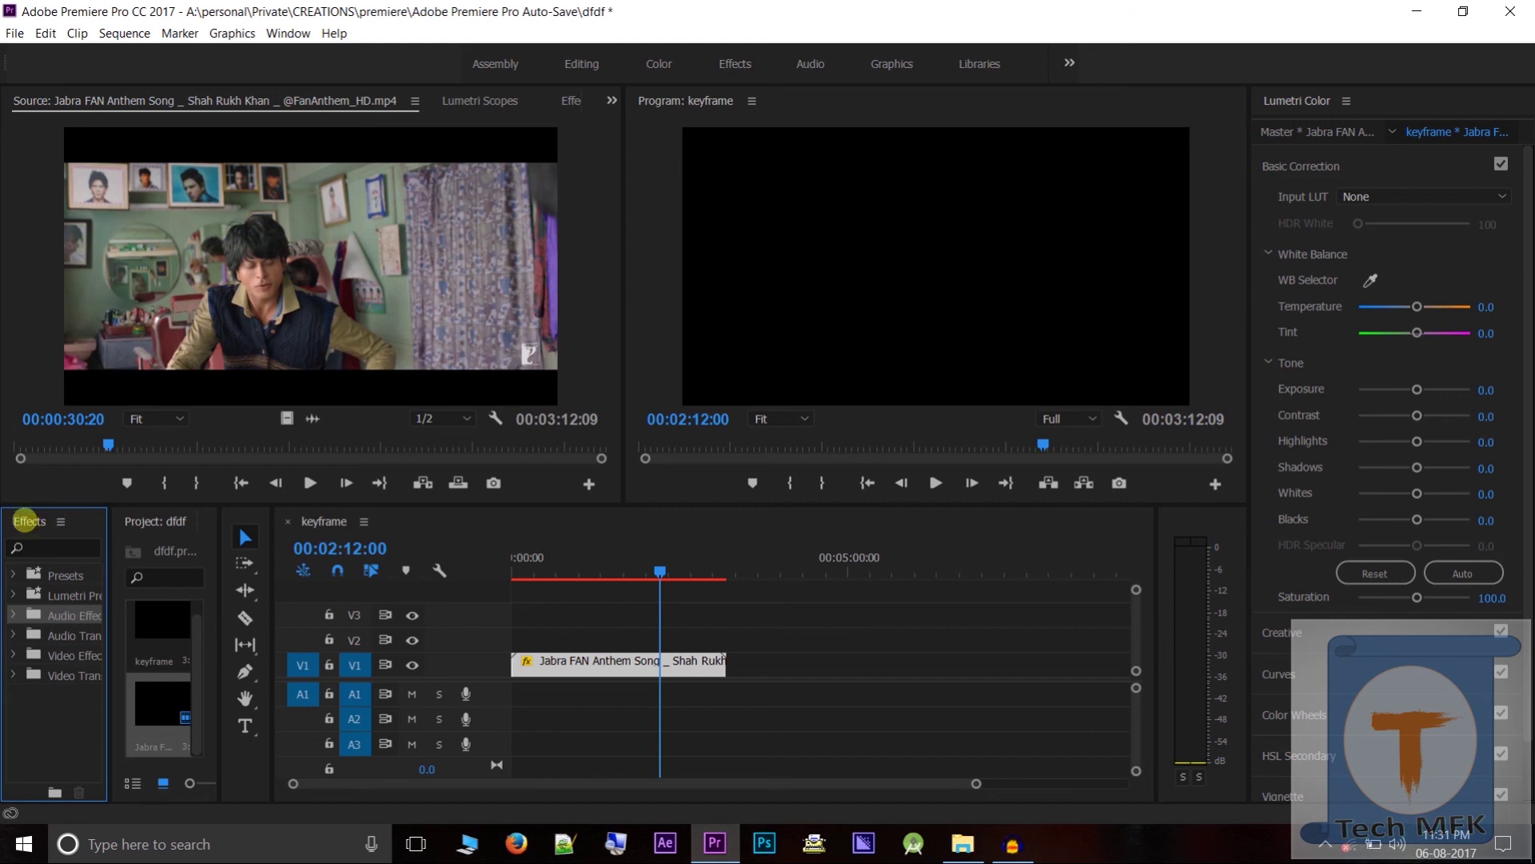
{"action": "left_click_drag", "start_coordinate": [27, 521], "coordinate": [1313, 101]}
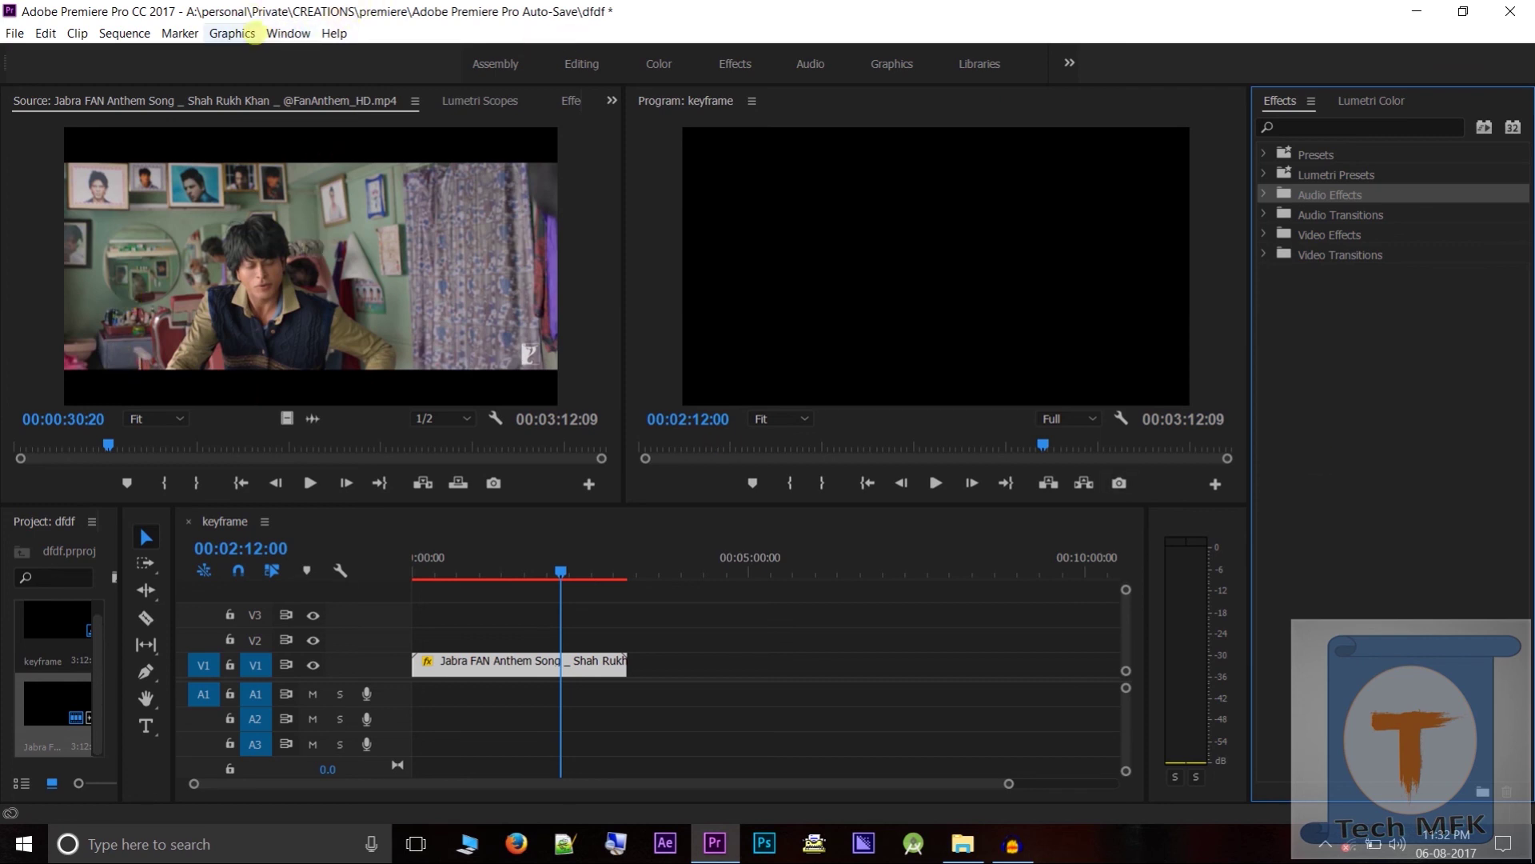
Start Save as New Workspace from Window > Workspaces, then cancel the dialog
{"action": "left_click", "coordinate": [289, 34]}
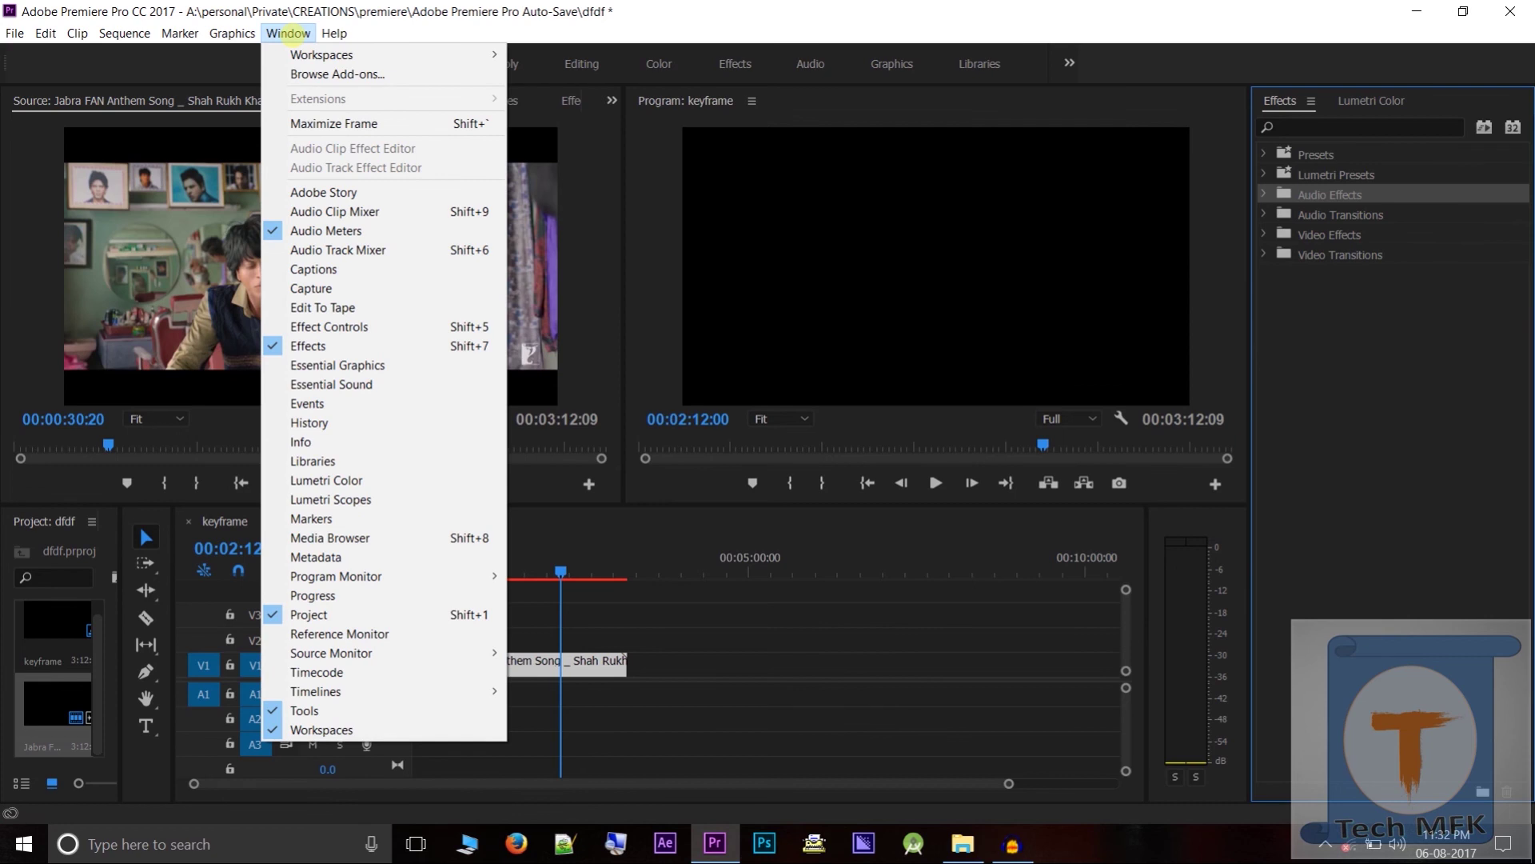
{"action": "left_click", "coordinate": [1438, 402]}
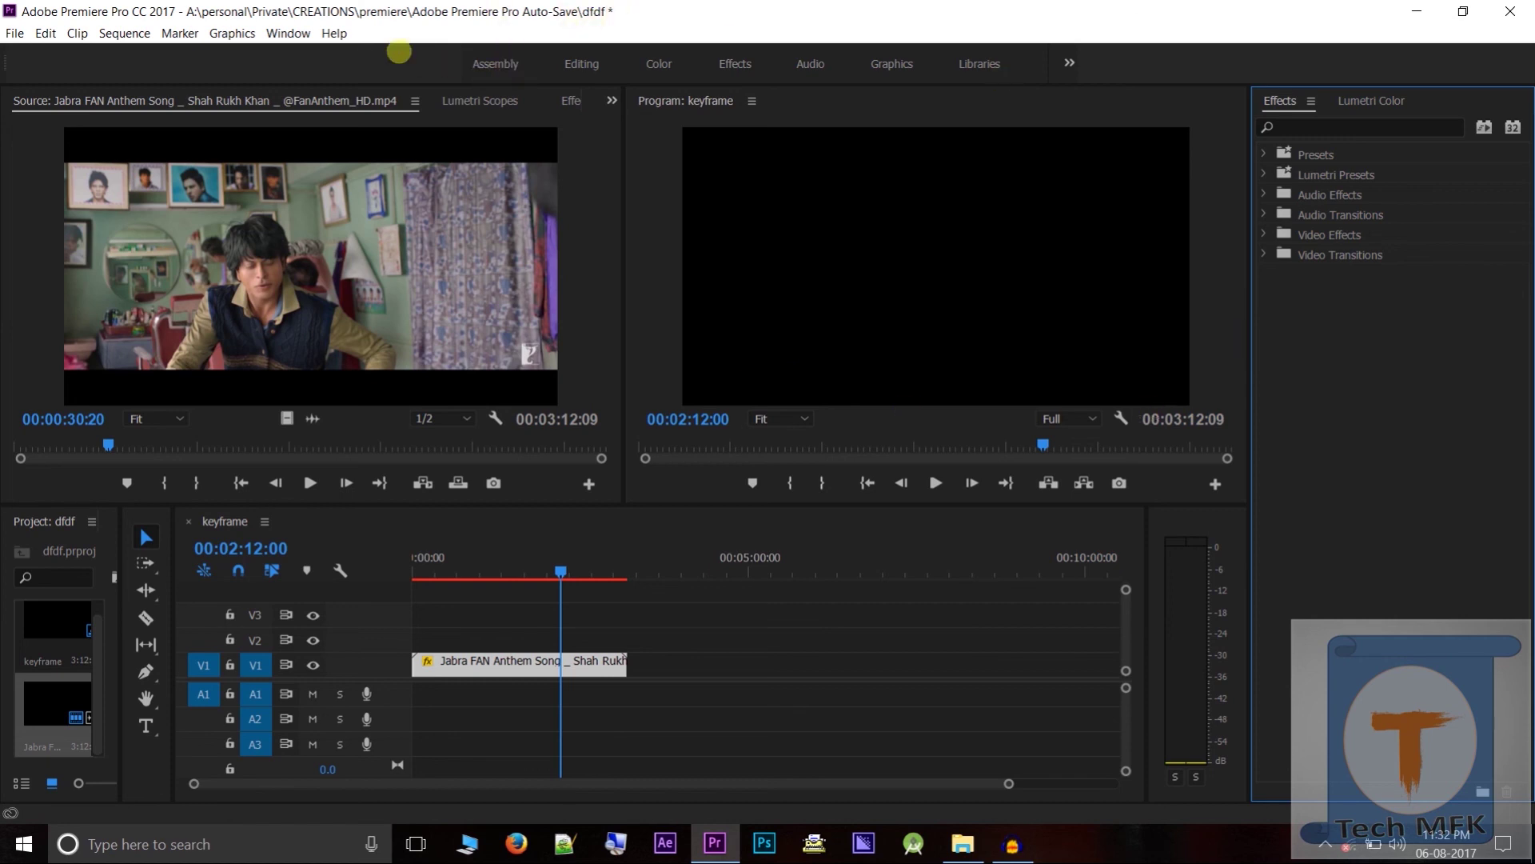
{"action": "left_click", "coordinate": [287, 32]}
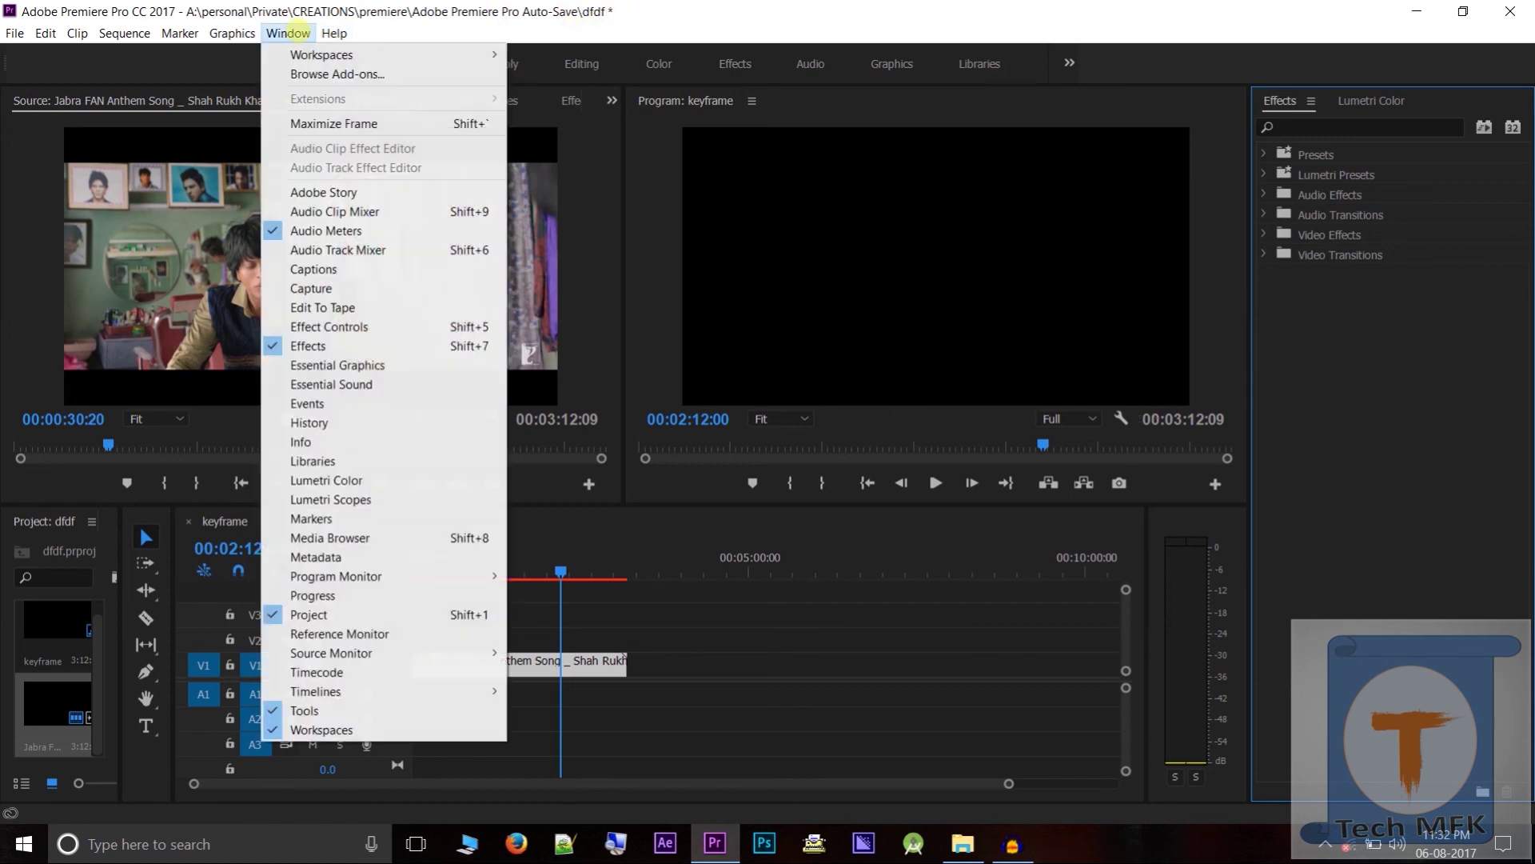
{"action": "mouse_move", "coordinate": [329, 54]}
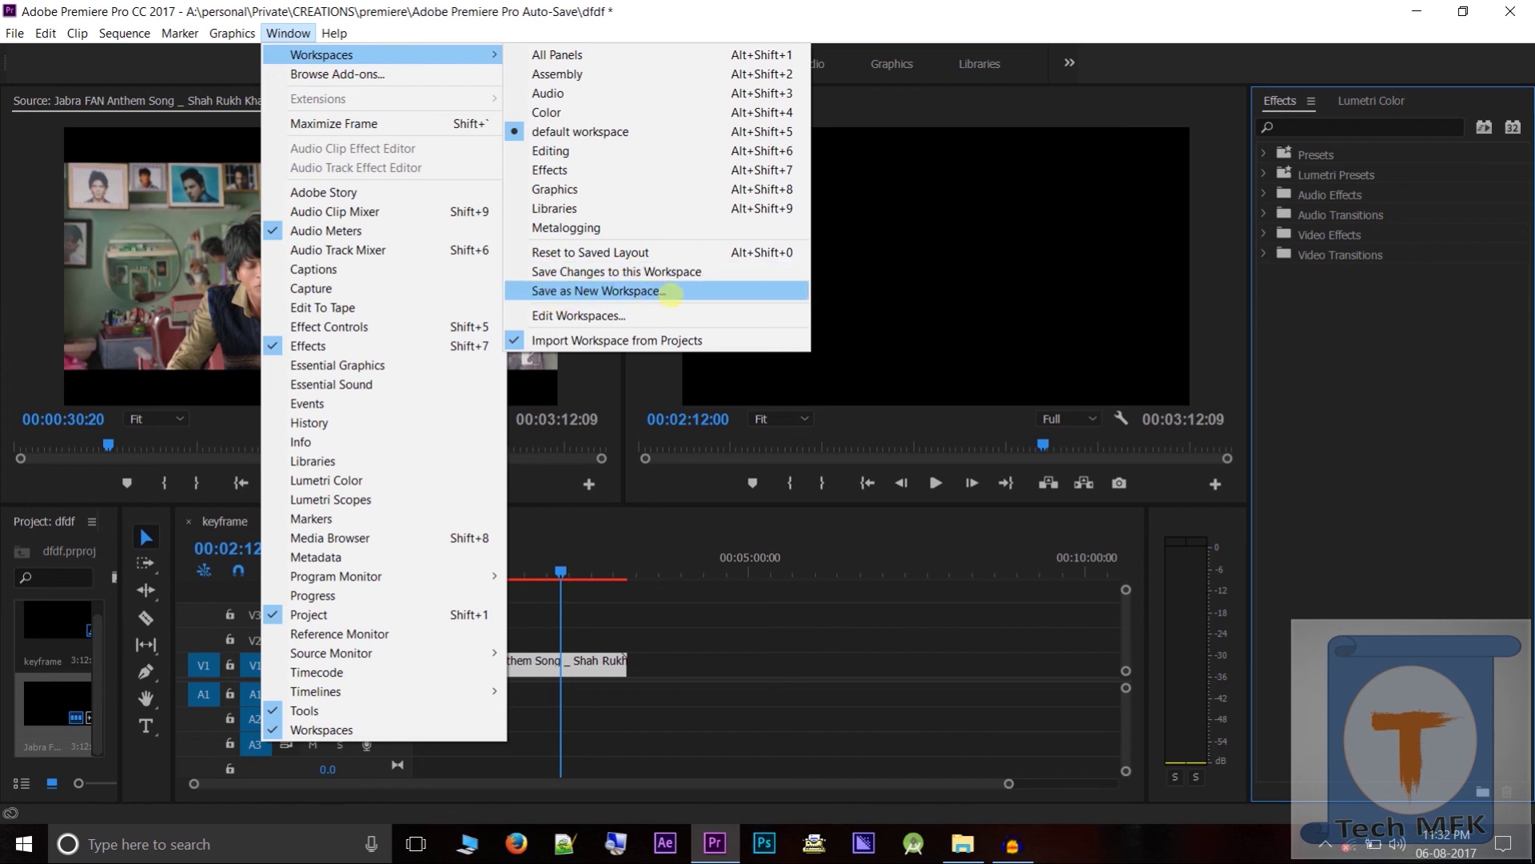
{"action": "left_click", "coordinate": [671, 293]}
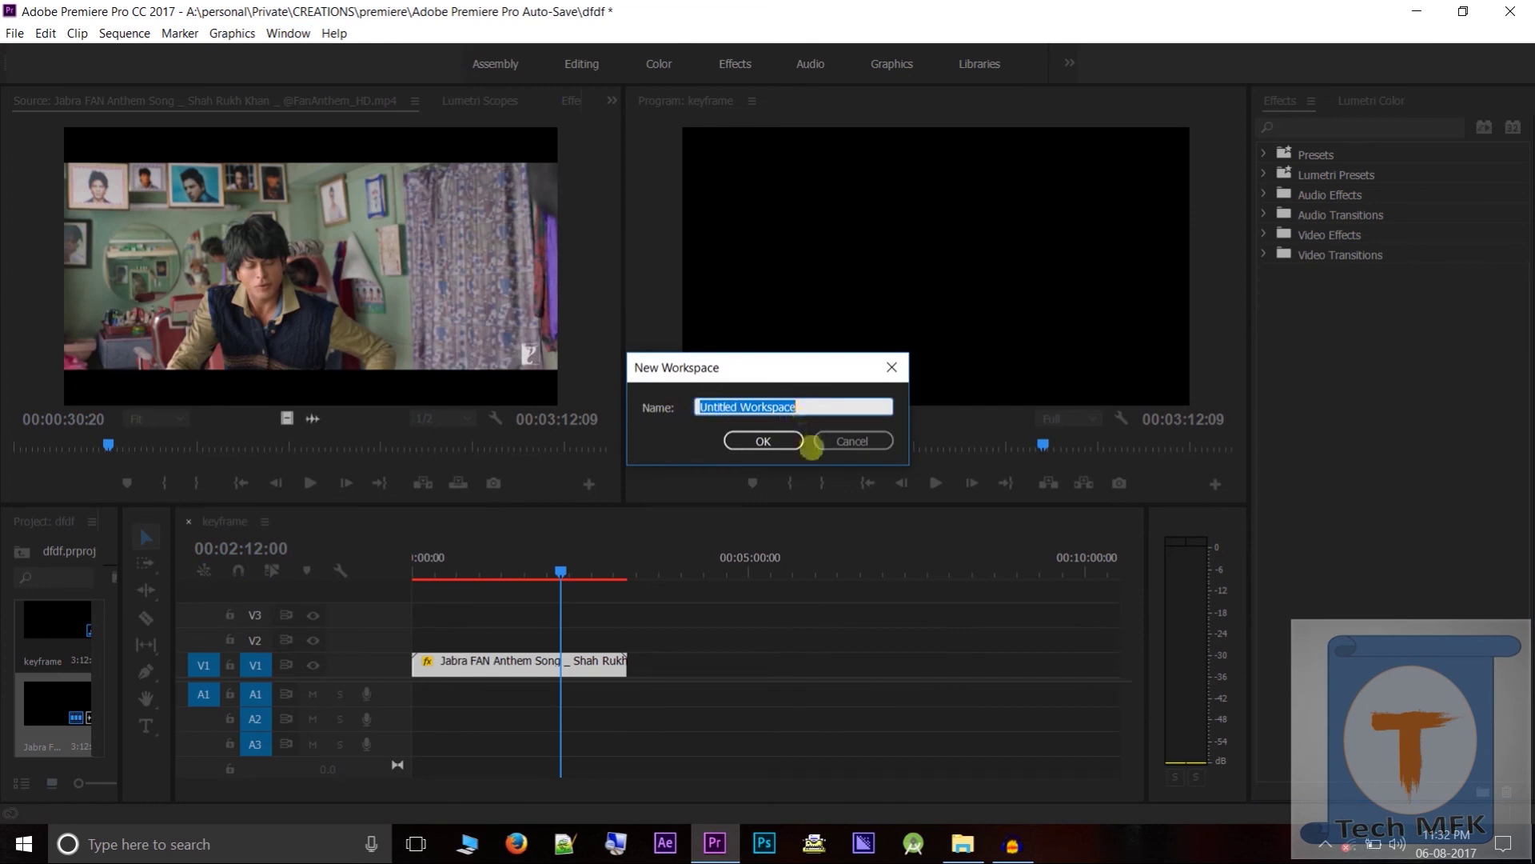
{"action": "left_click", "coordinate": [853, 441]}
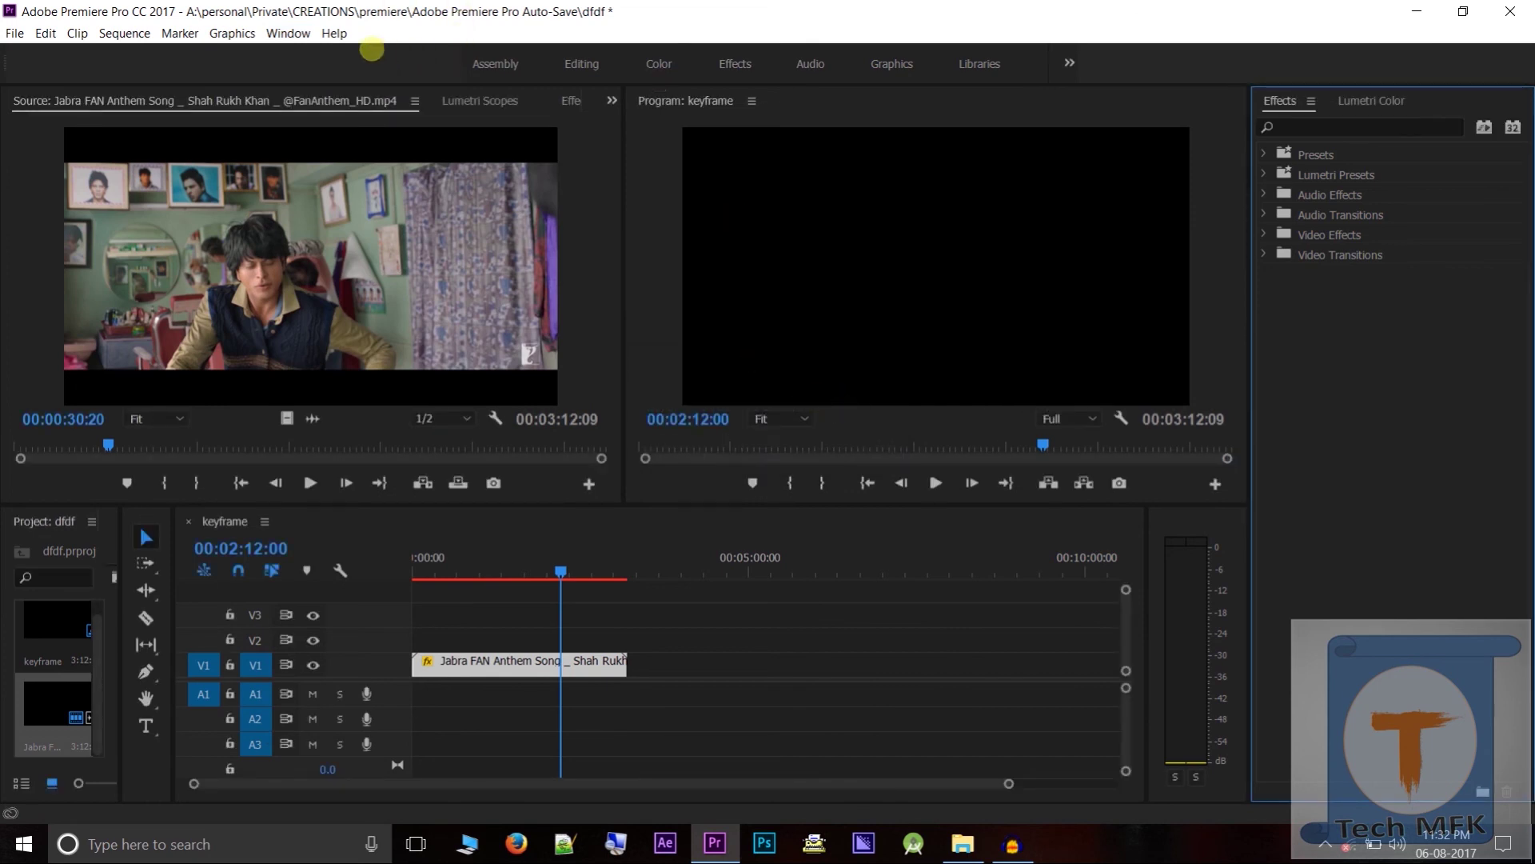
{"action": "left_click", "coordinate": [288, 32]}
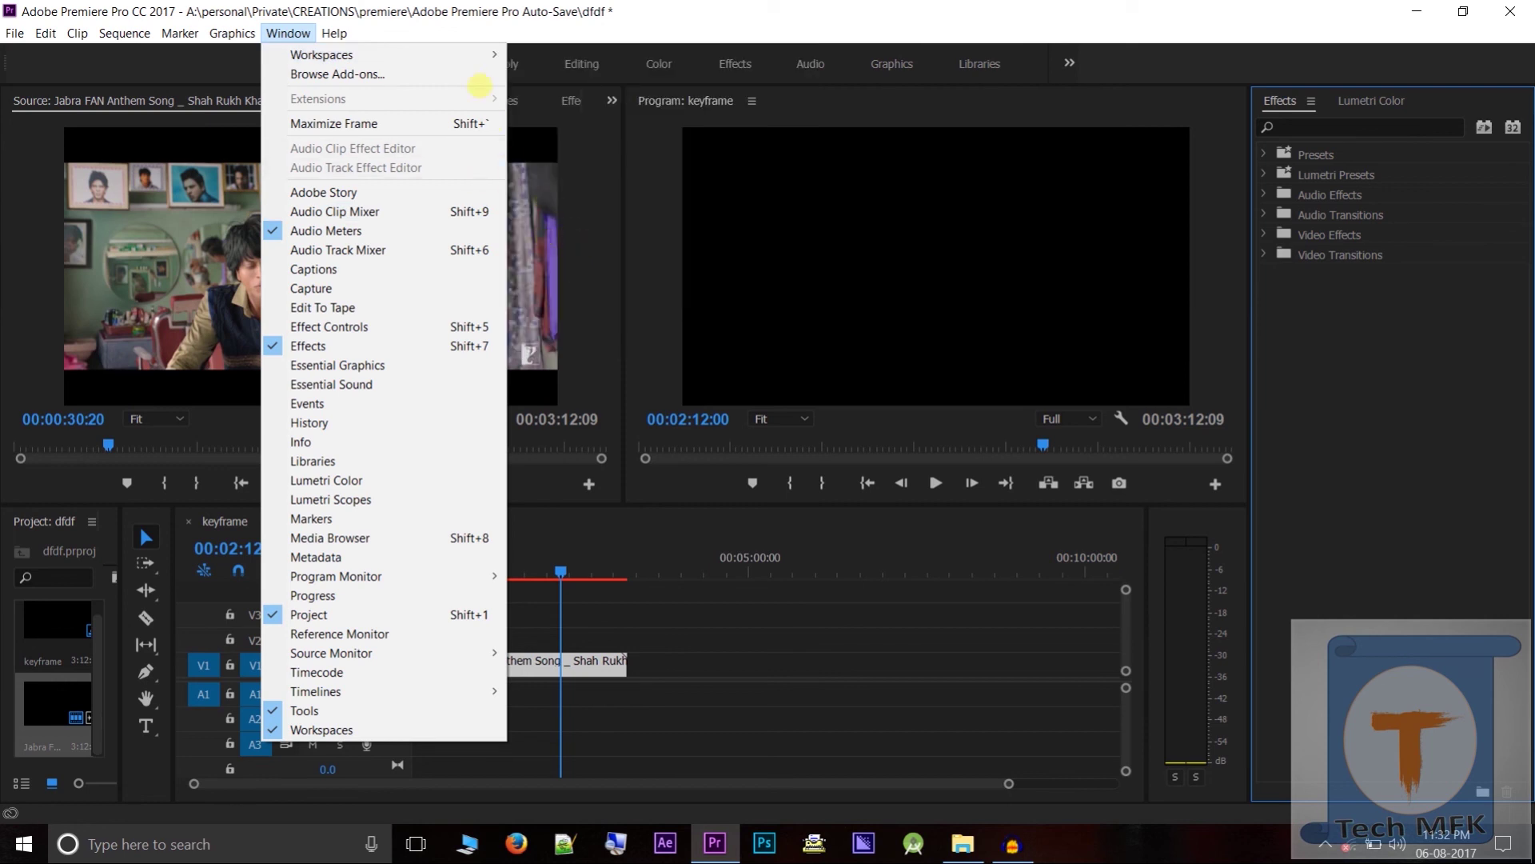
{"action": "mouse_move", "coordinate": [461, 53]}
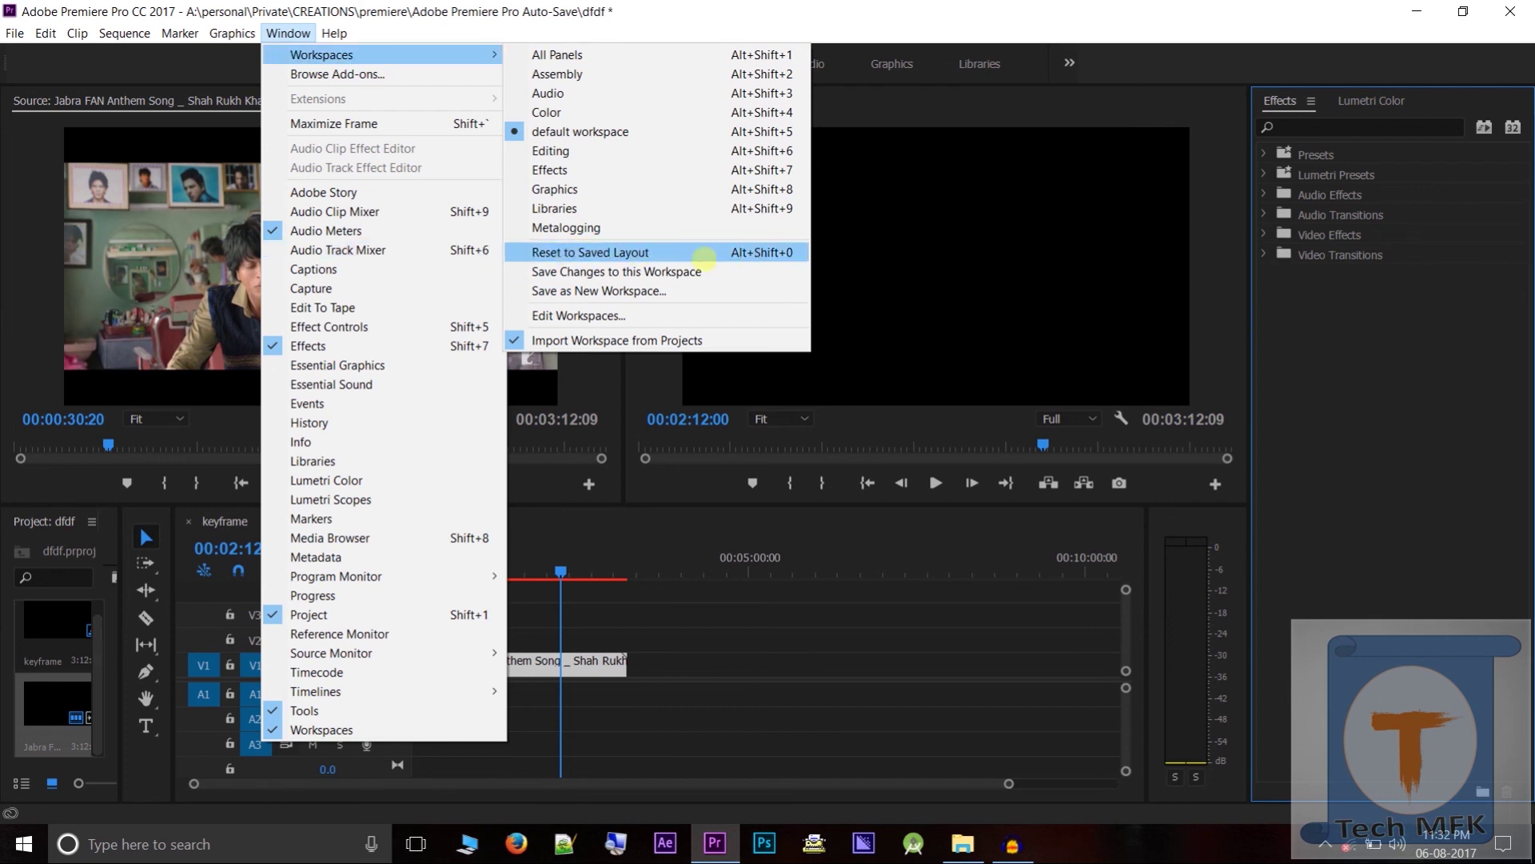
Choose Reset to Saved Layout under Window > Workspaces to restore the default panel arrangement
{"action": "left_click", "coordinate": [672, 252]}
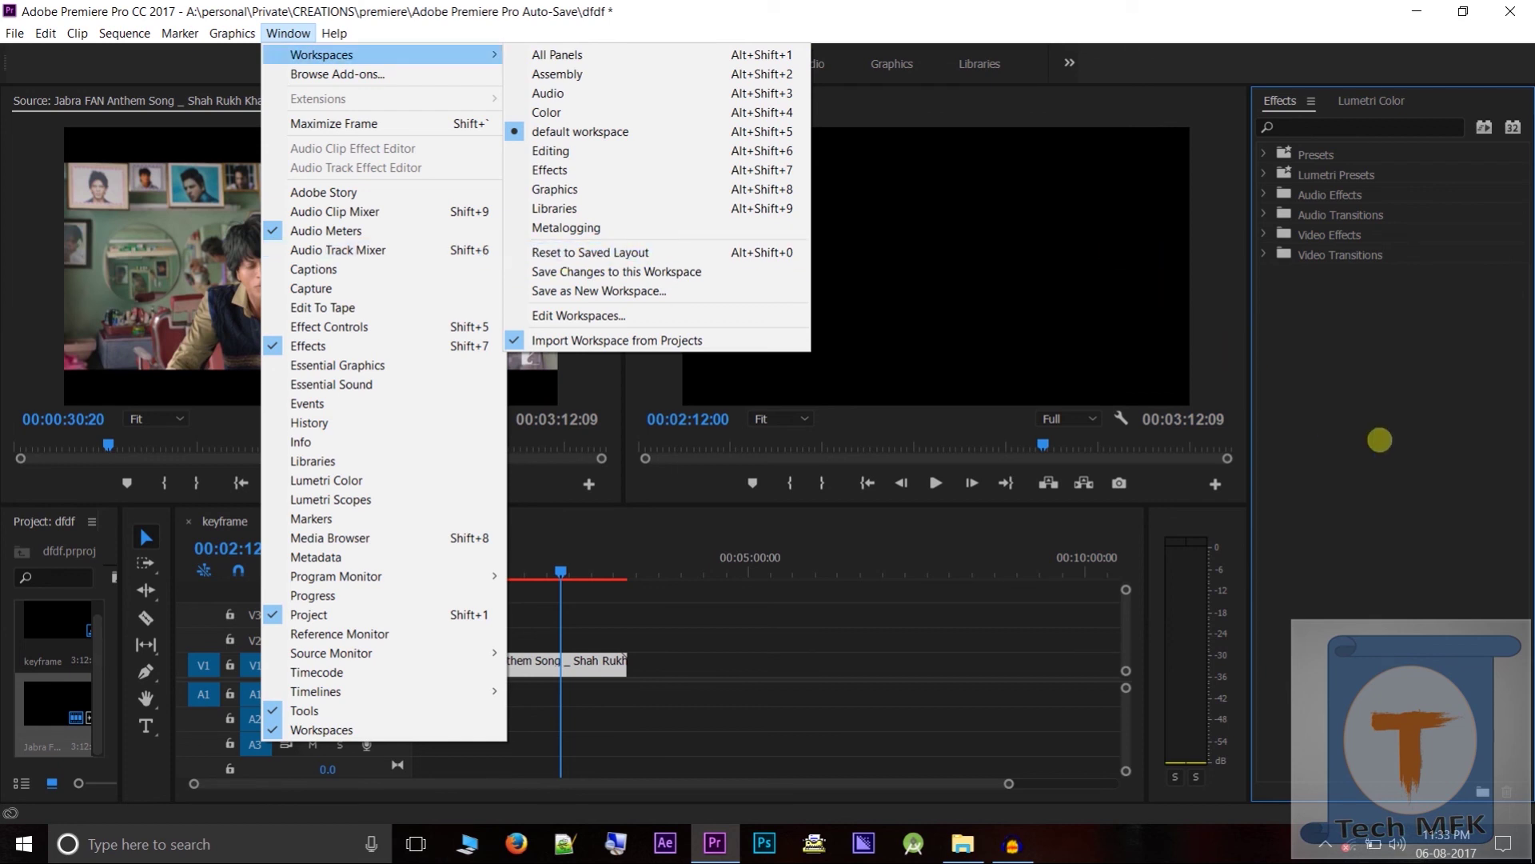